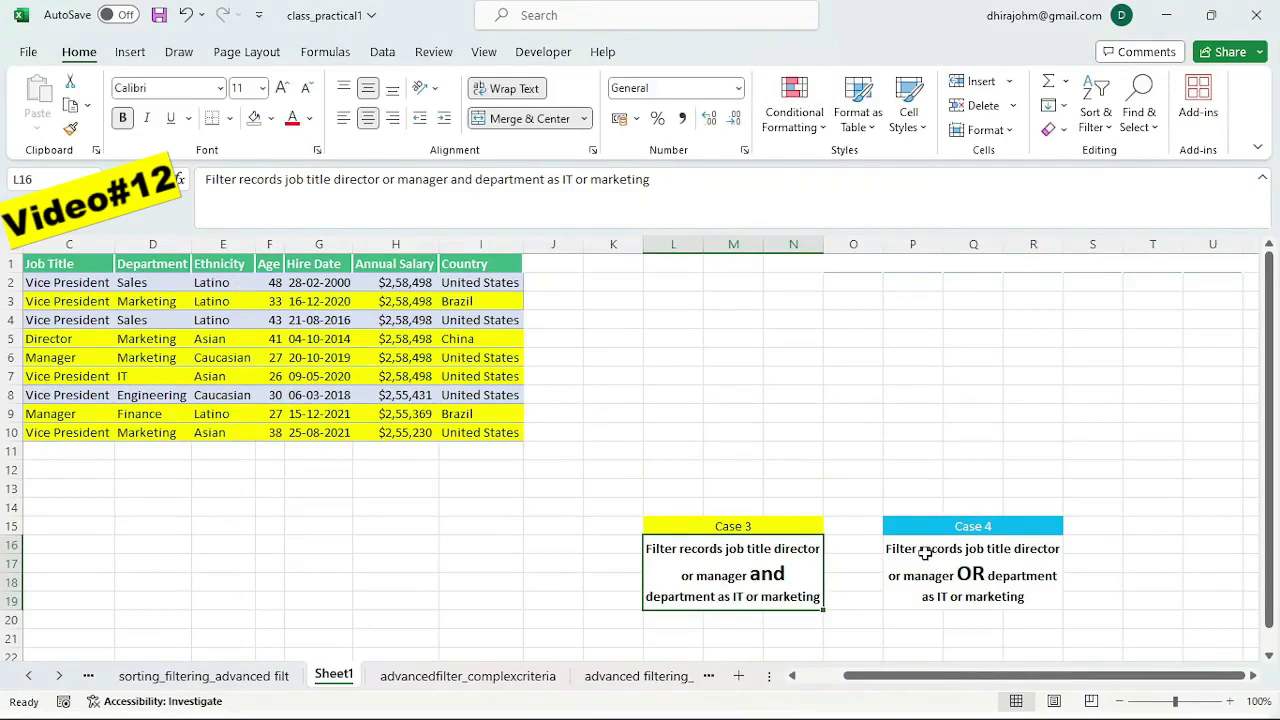
# Step: Examine the Case 3 and Case 4 filter conditions and compare them with the Job Title and Department columns and the highlighted records
pyautogui.click(987, 563)
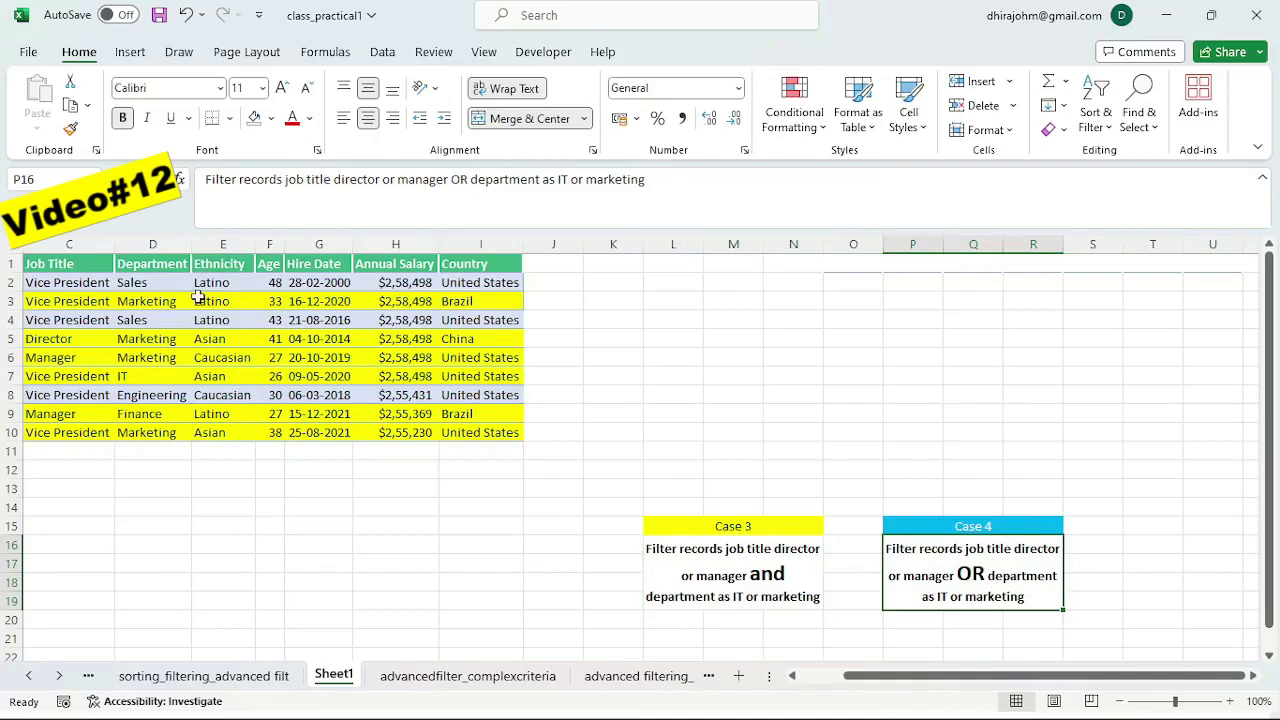
pyautogui.click(118, 264)
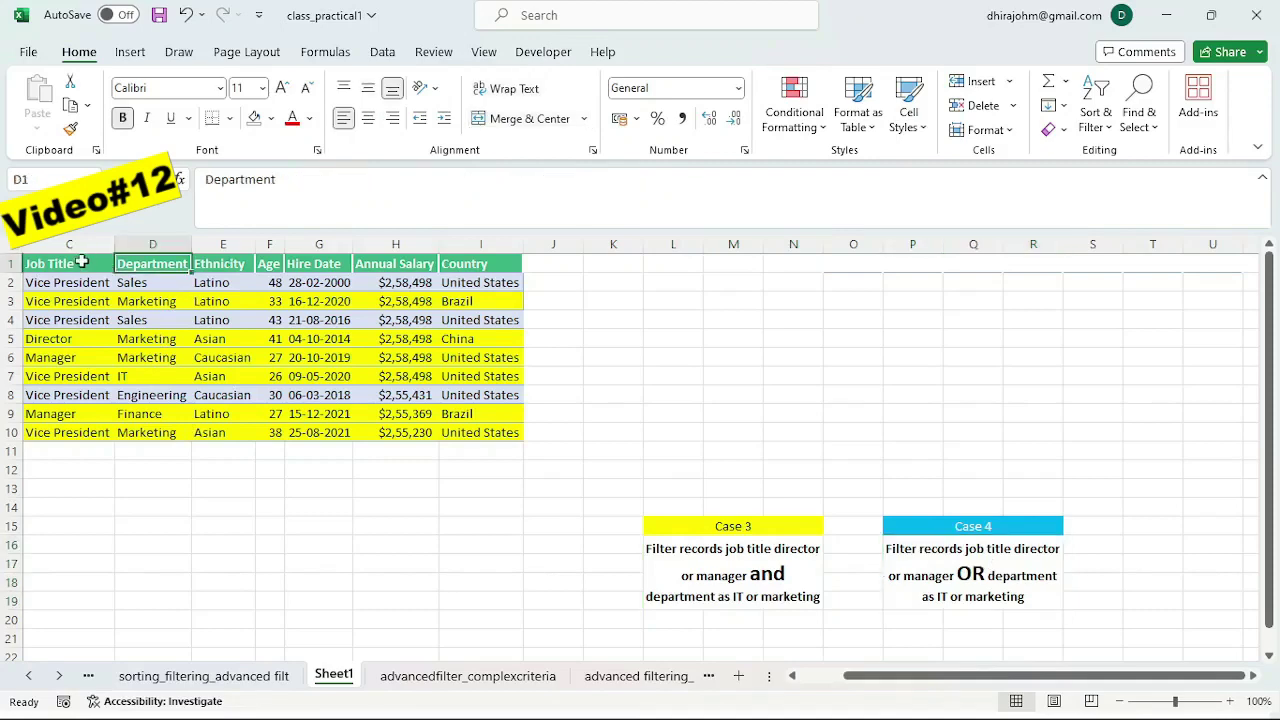
pyautogui.moveTo(80, 263); pyautogui.dragTo(158, 271)
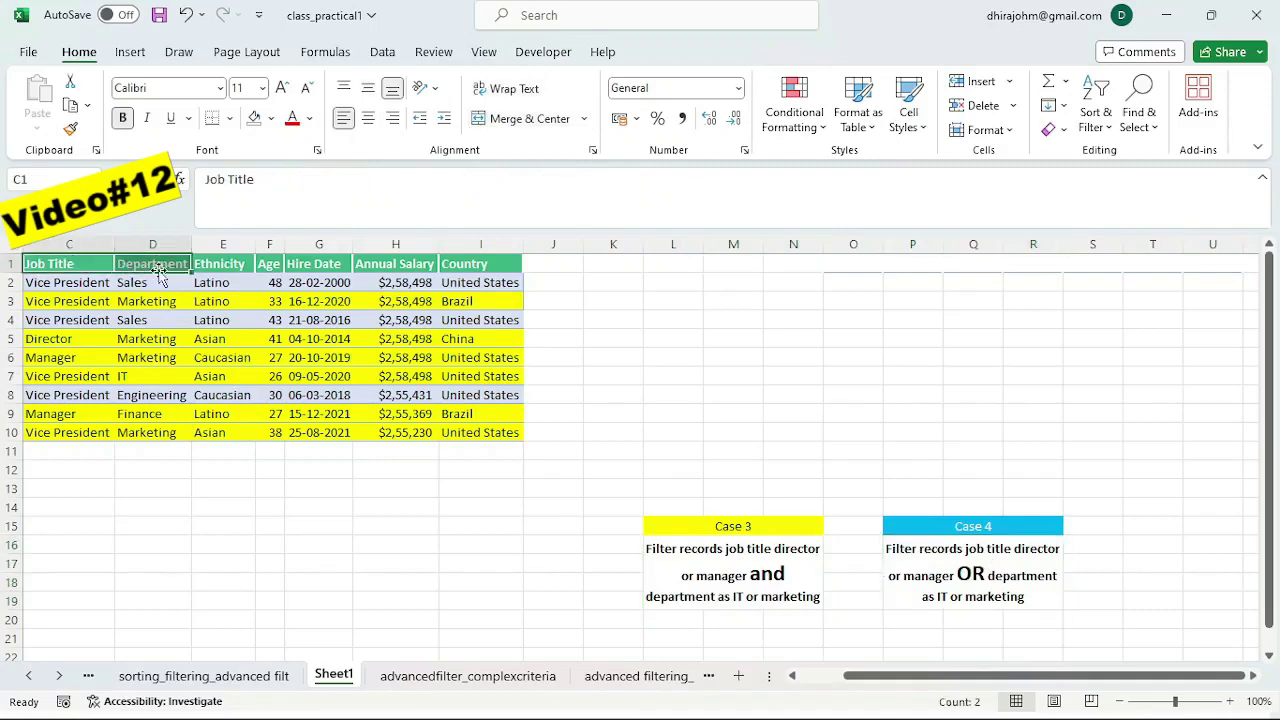
pyautogui.click(740, 578)
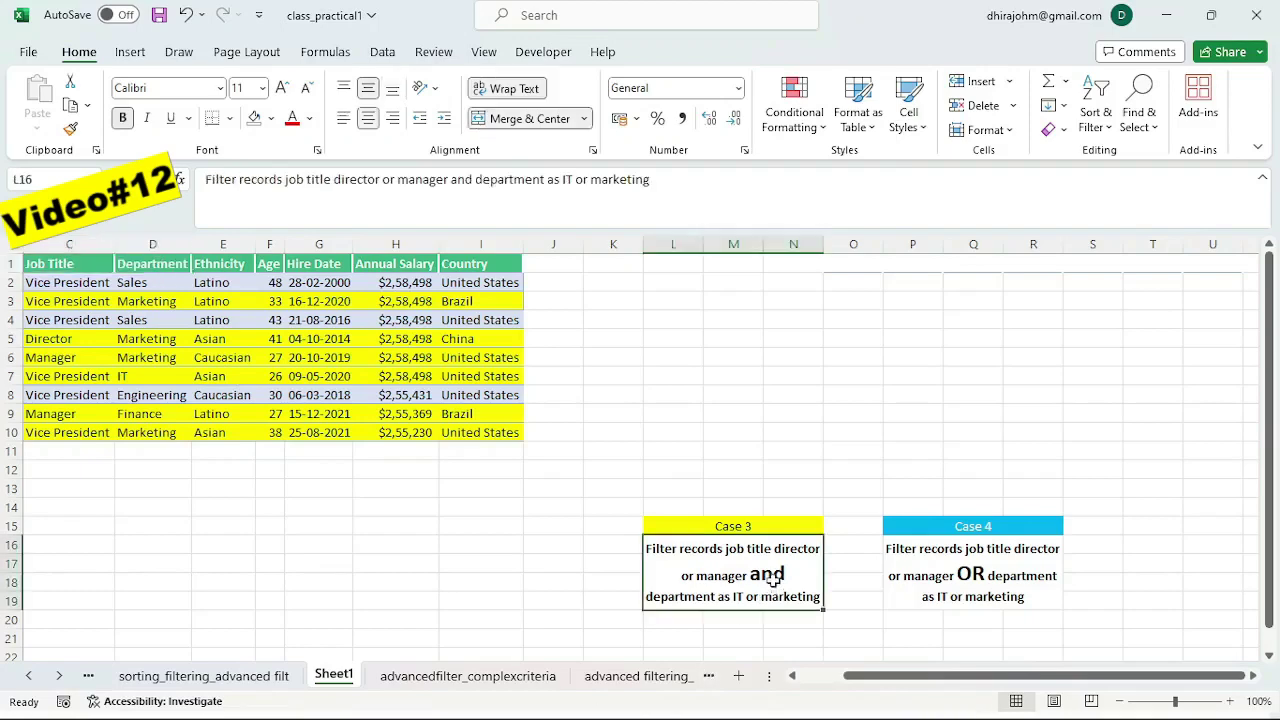
pyautogui.doubleClick(731, 576)
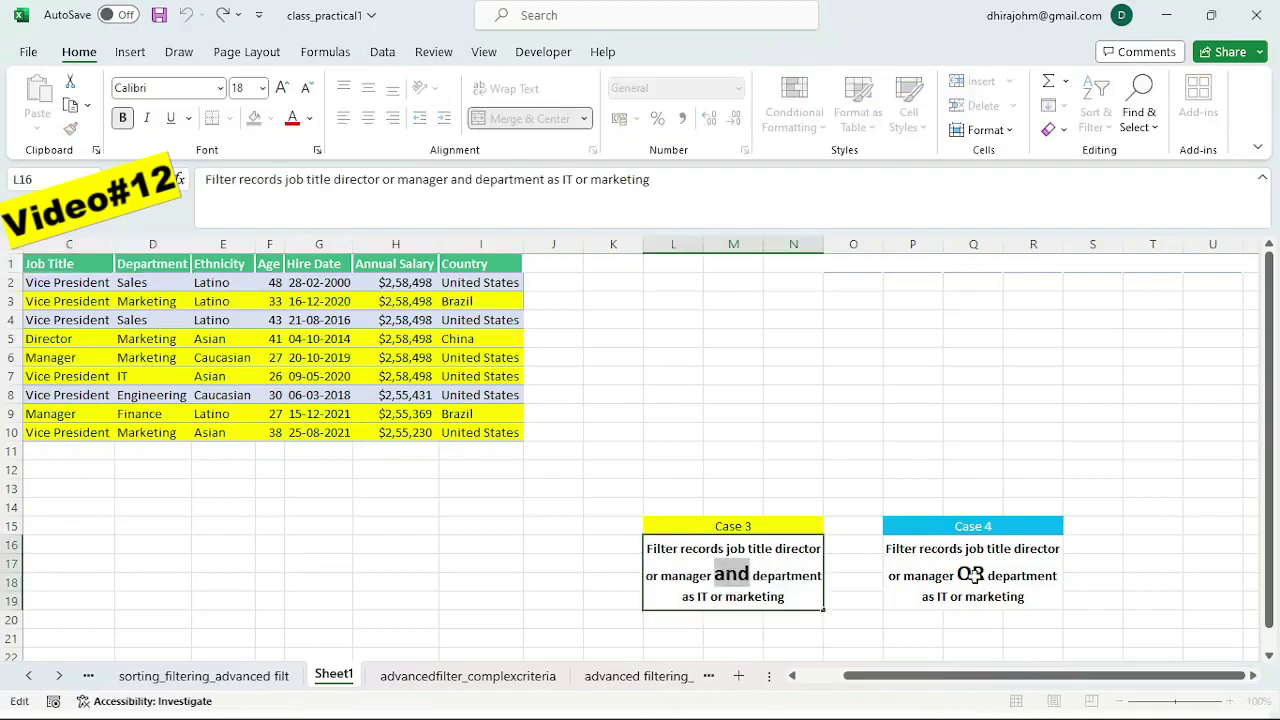
pyautogui.click(973, 575)
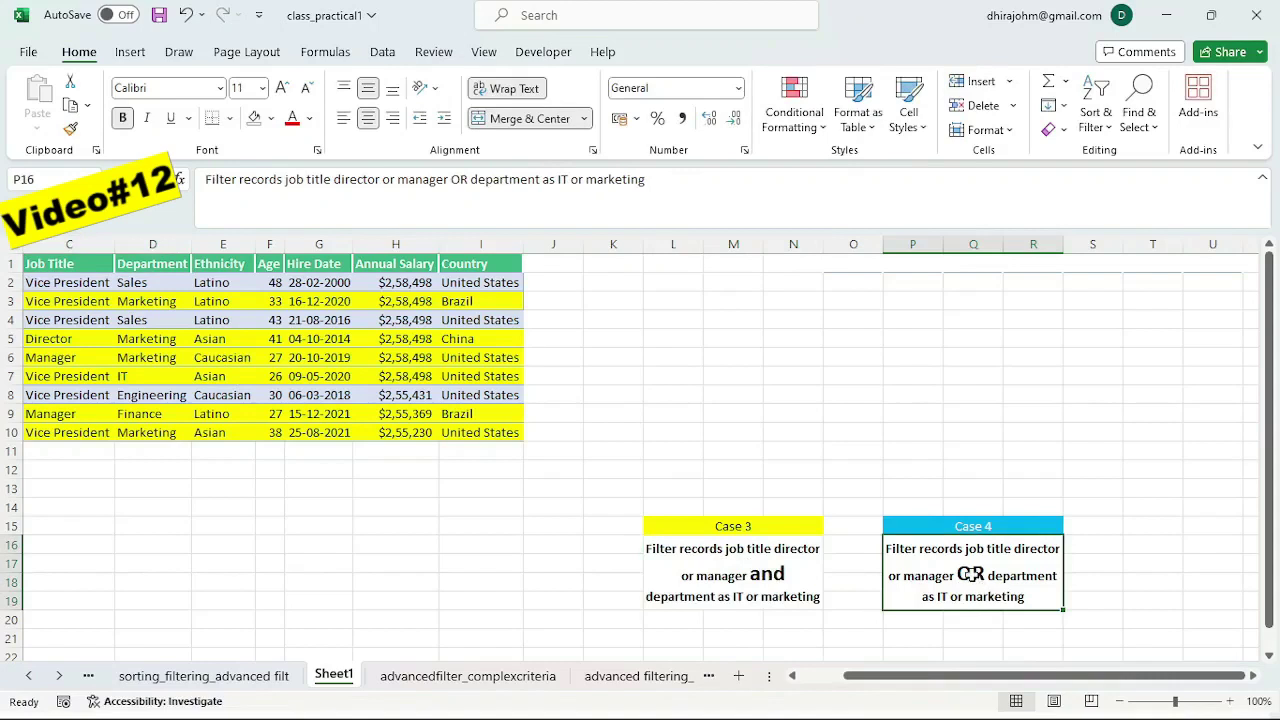
pyautogui.doubleClick(970, 574)
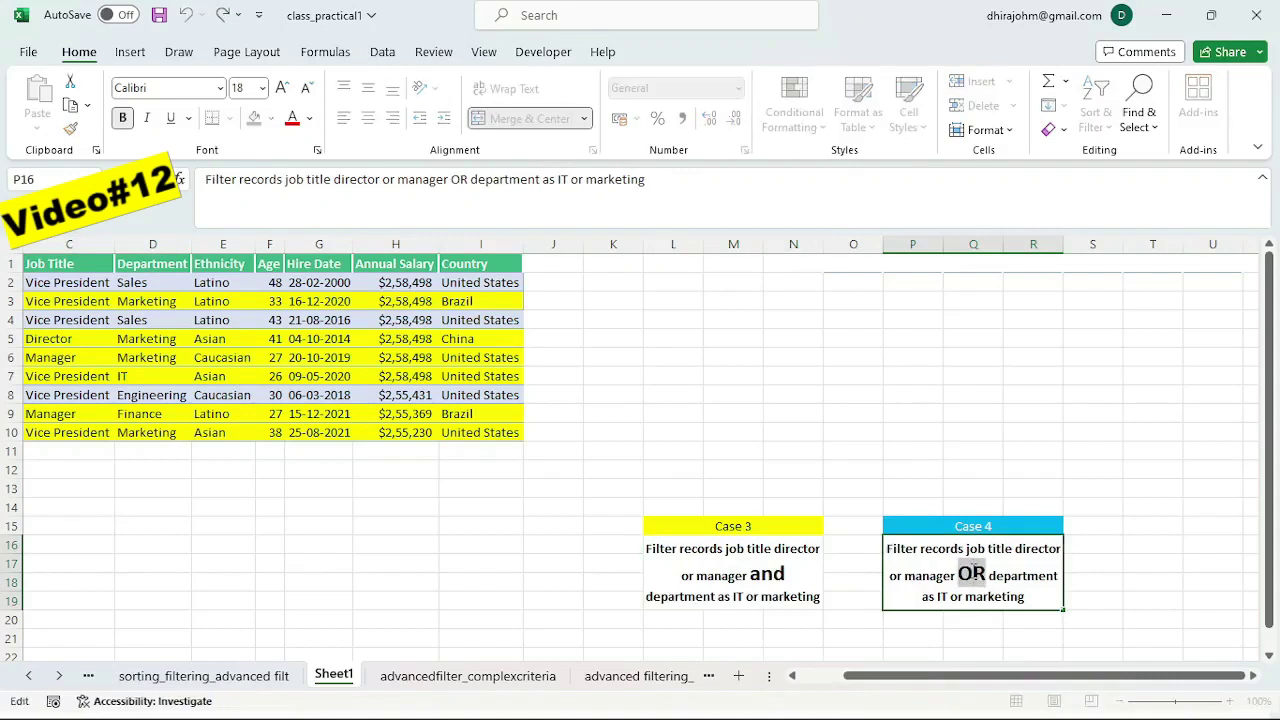
pyautogui.click(250, 375)
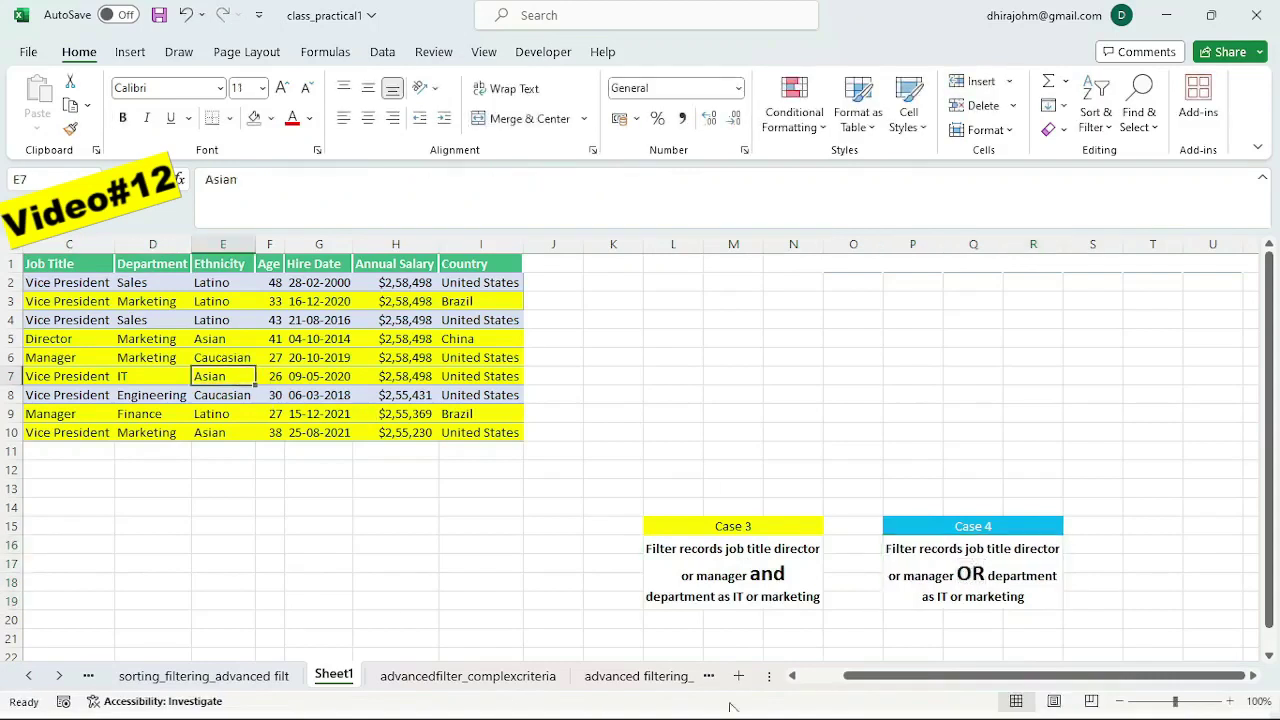
pyautogui.moveTo(848, 686); pyautogui.dragTo(803, 677)
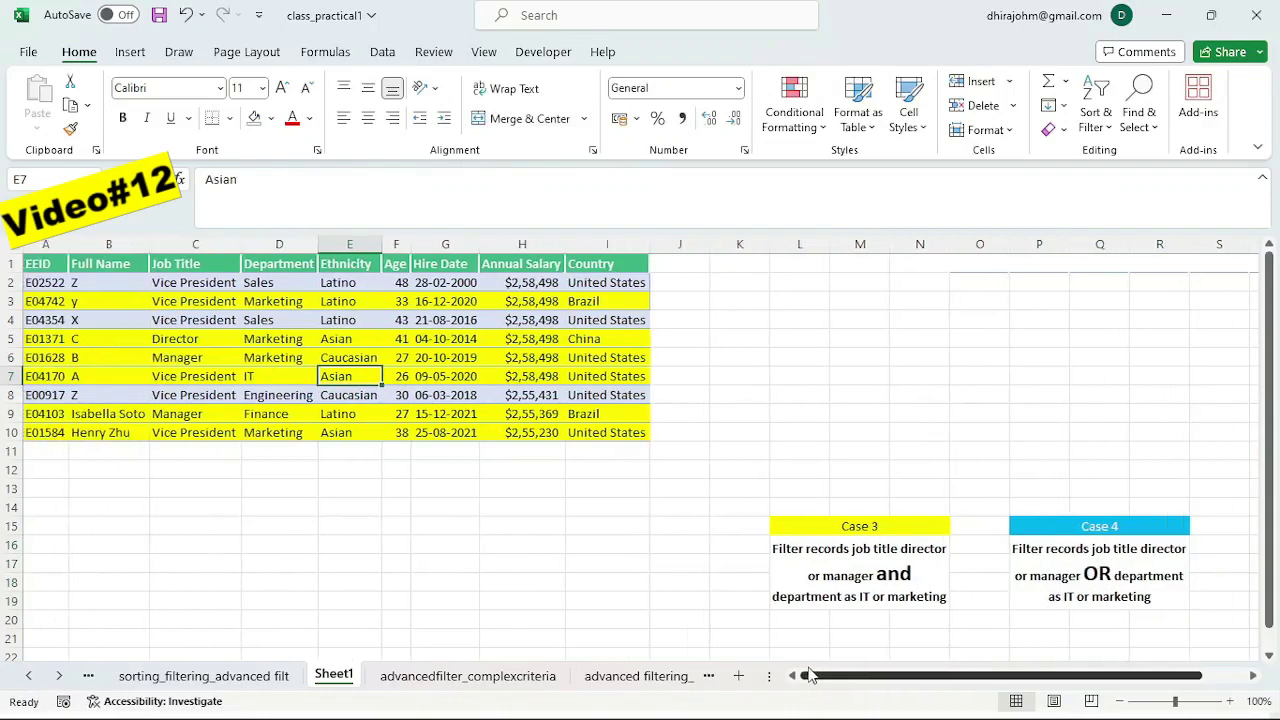
pyautogui.click(444, 638)
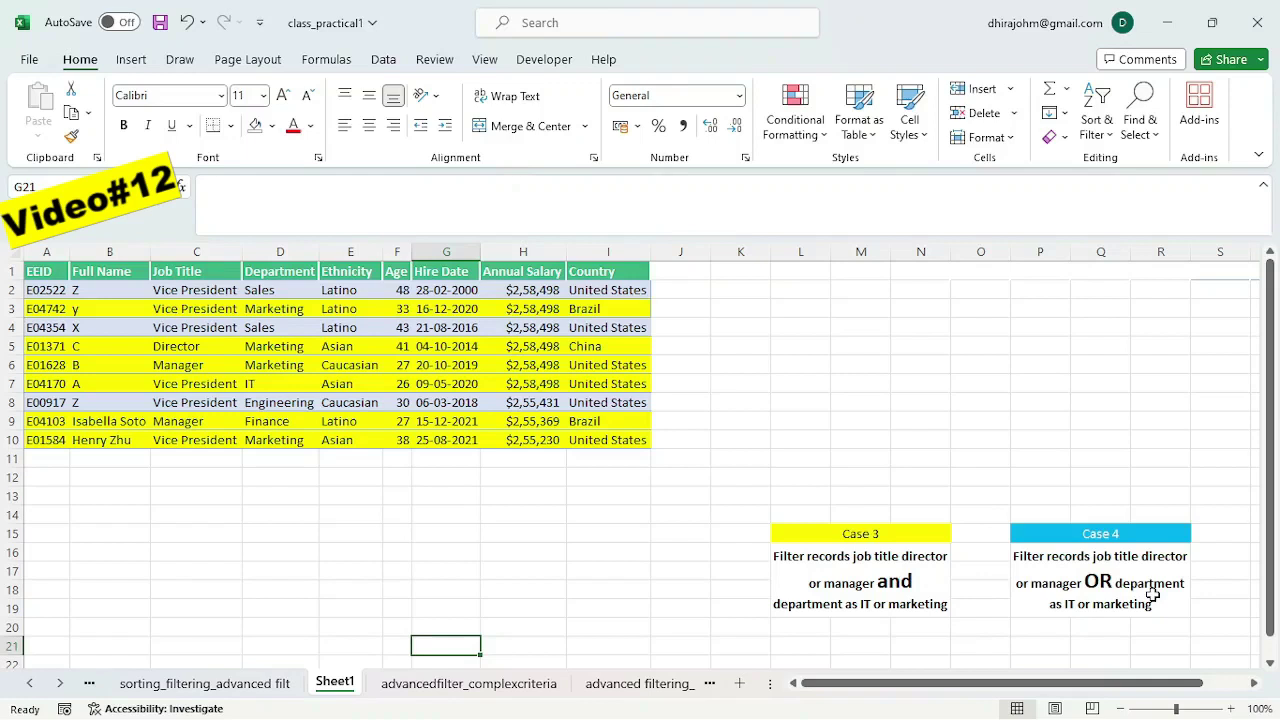
pyautogui.click(80, 308)
pyautogui.click(84, 345)
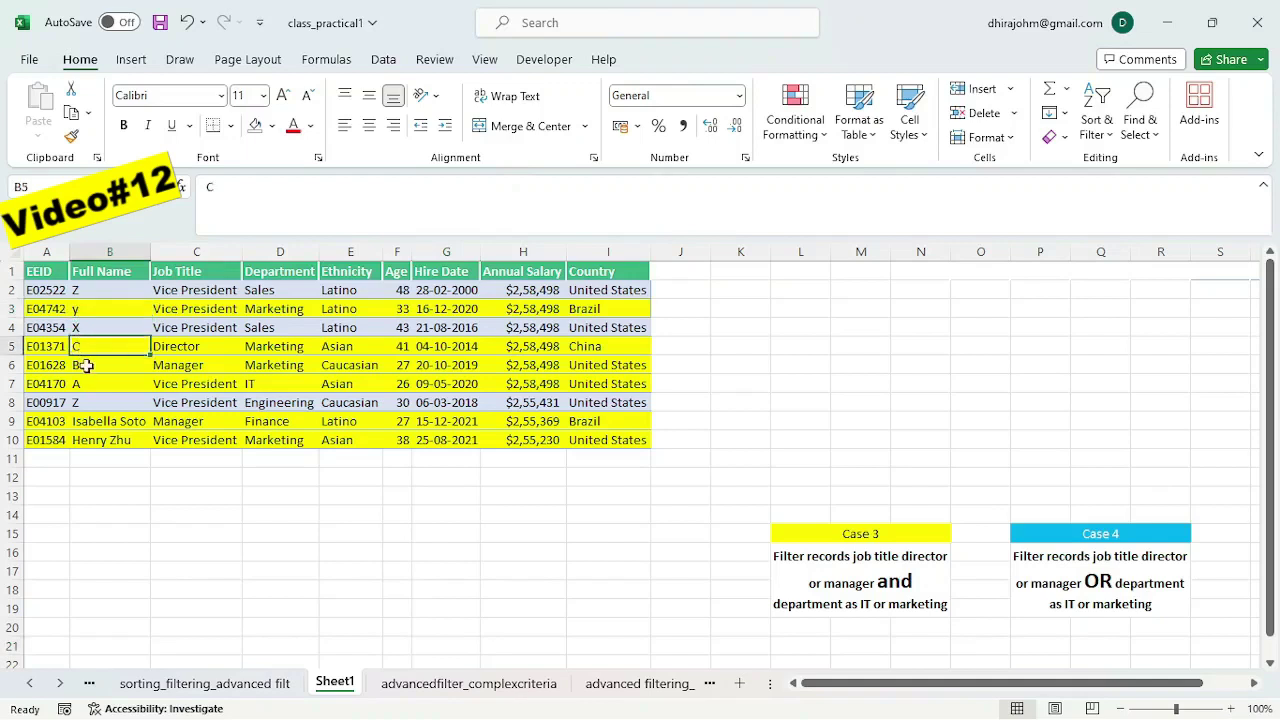
pyautogui.click(87, 364)
pyautogui.click(92, 381)
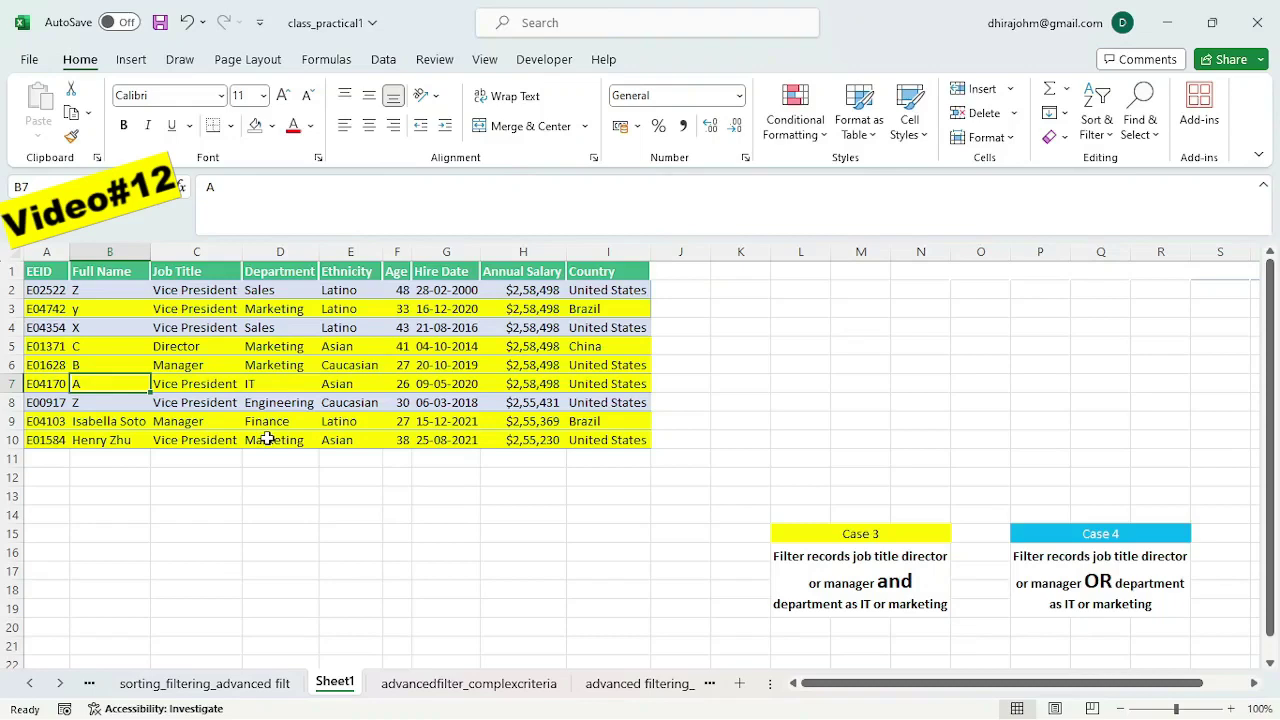
pyautogui.click(290, 365)
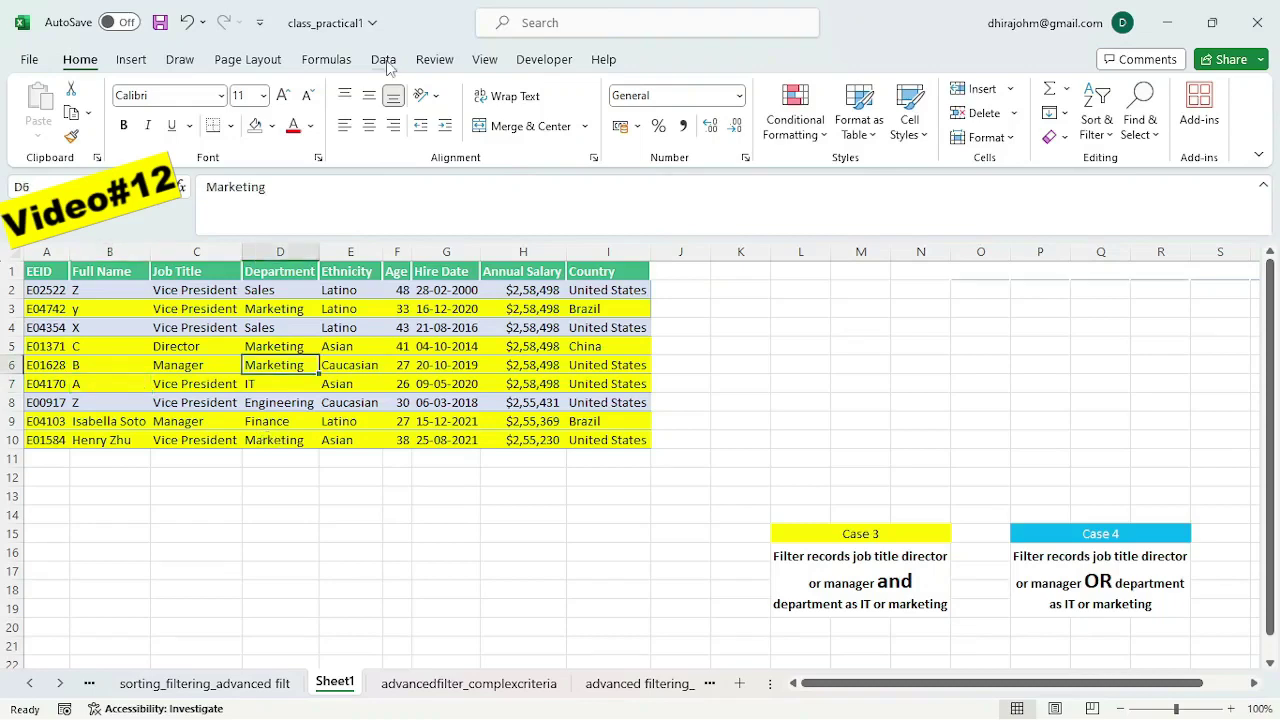
pyautogui.click(385, 60)
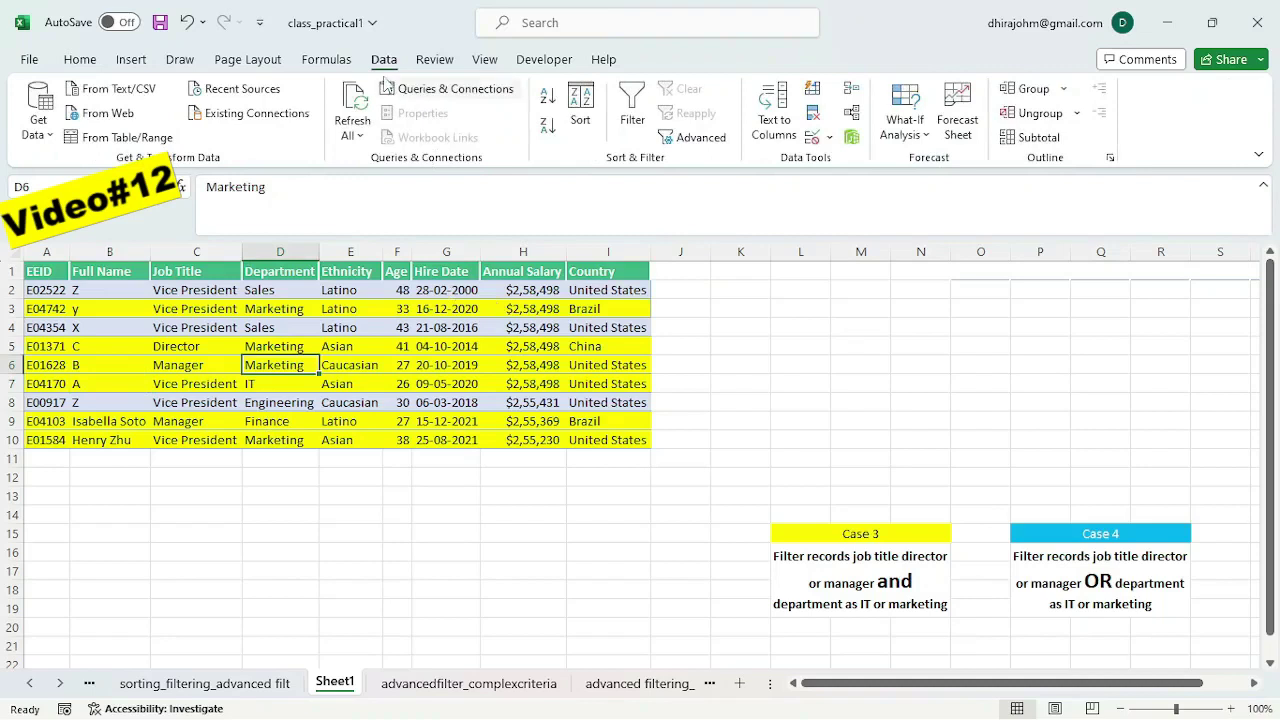
pyautogui.click(705, 140)
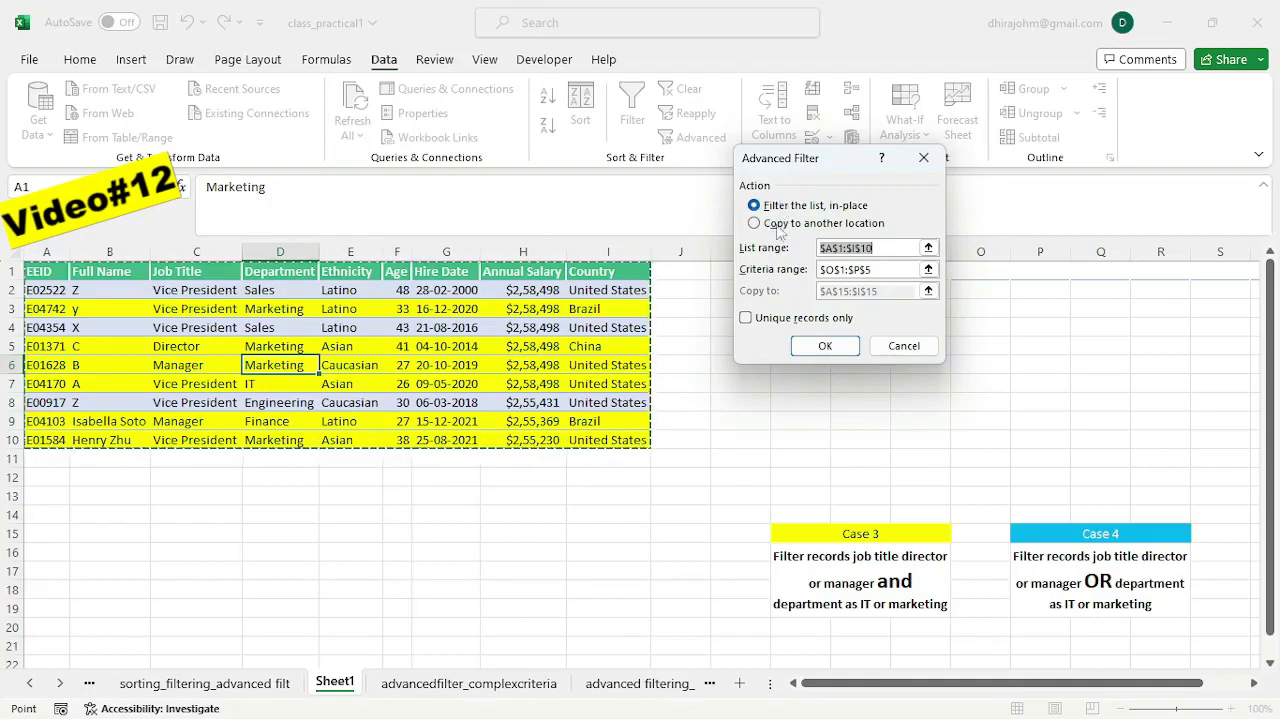
pyautogui.click(780, 225)
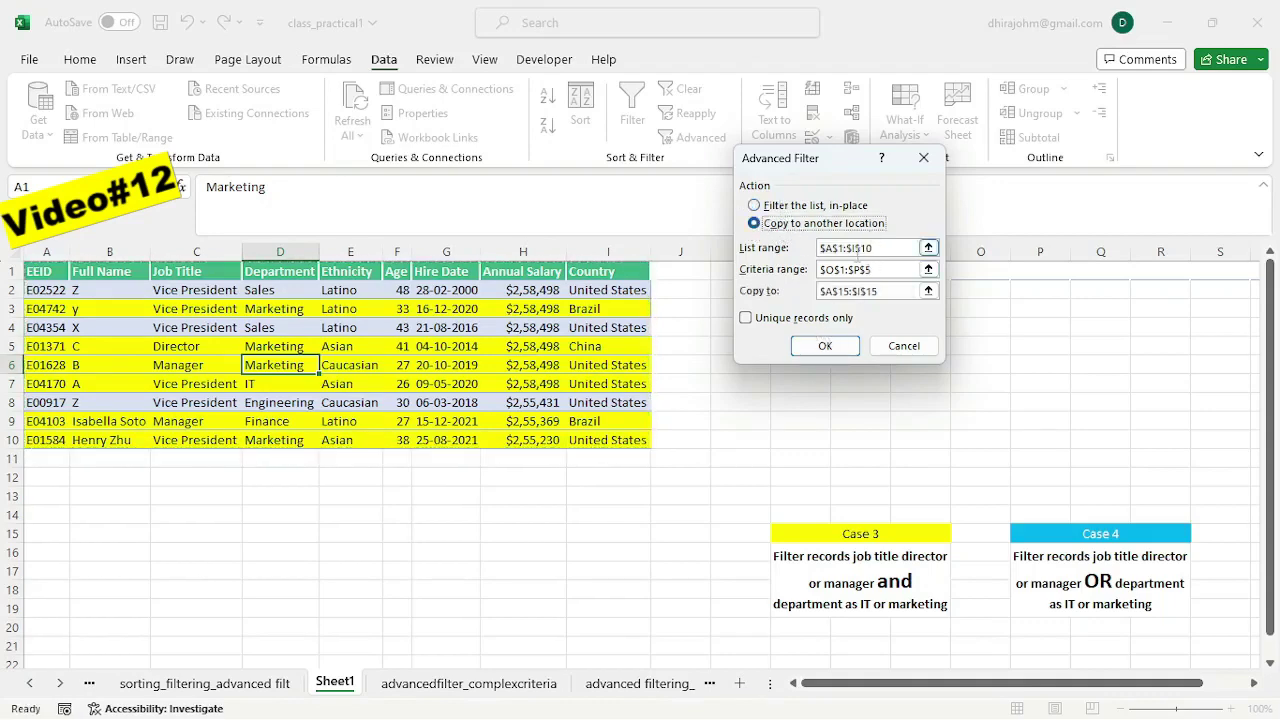
pyautogui.click(883, 247)
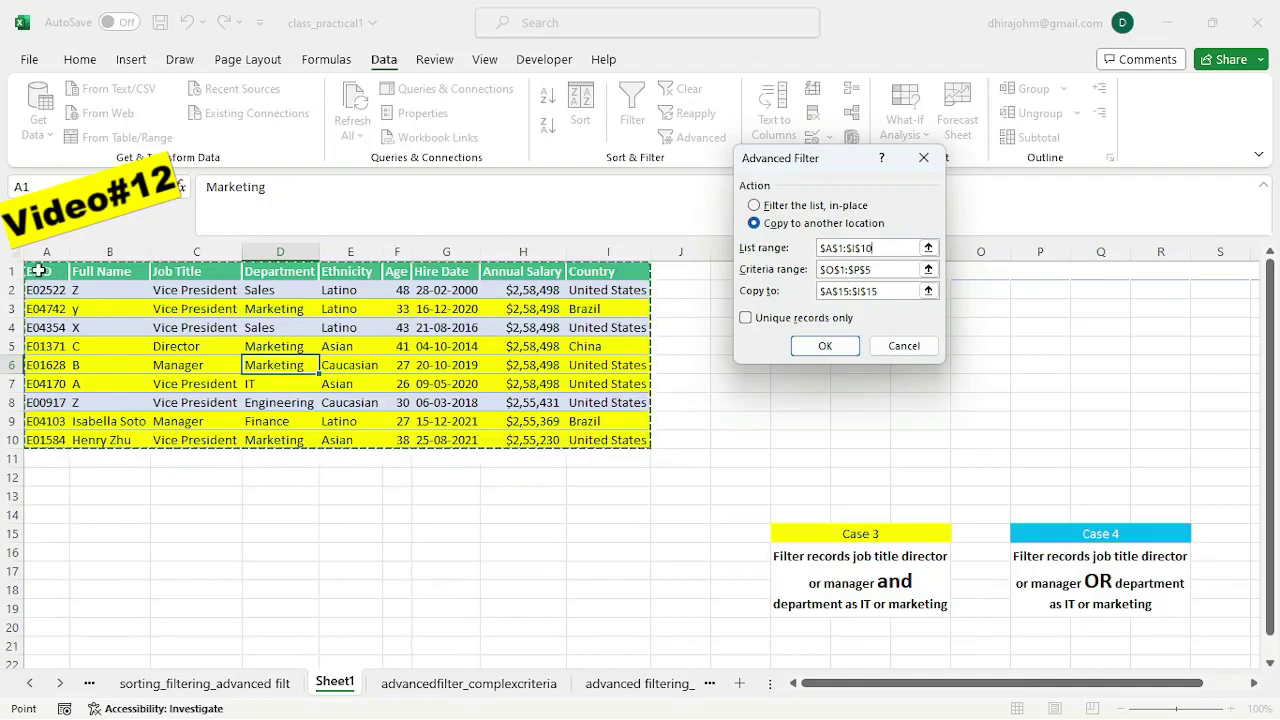
pyautogui.click(884, 251)
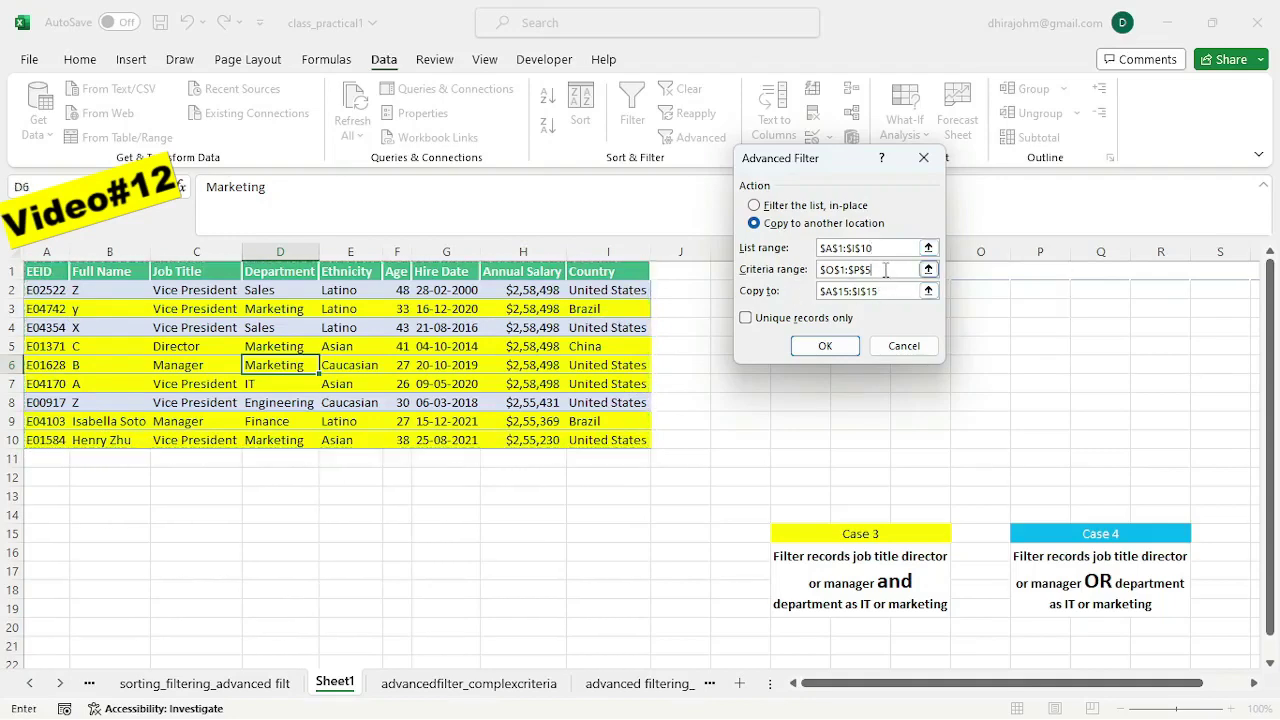
pyautogui.moveTo(886, 270); pyautogui.dragTo(792, 271)
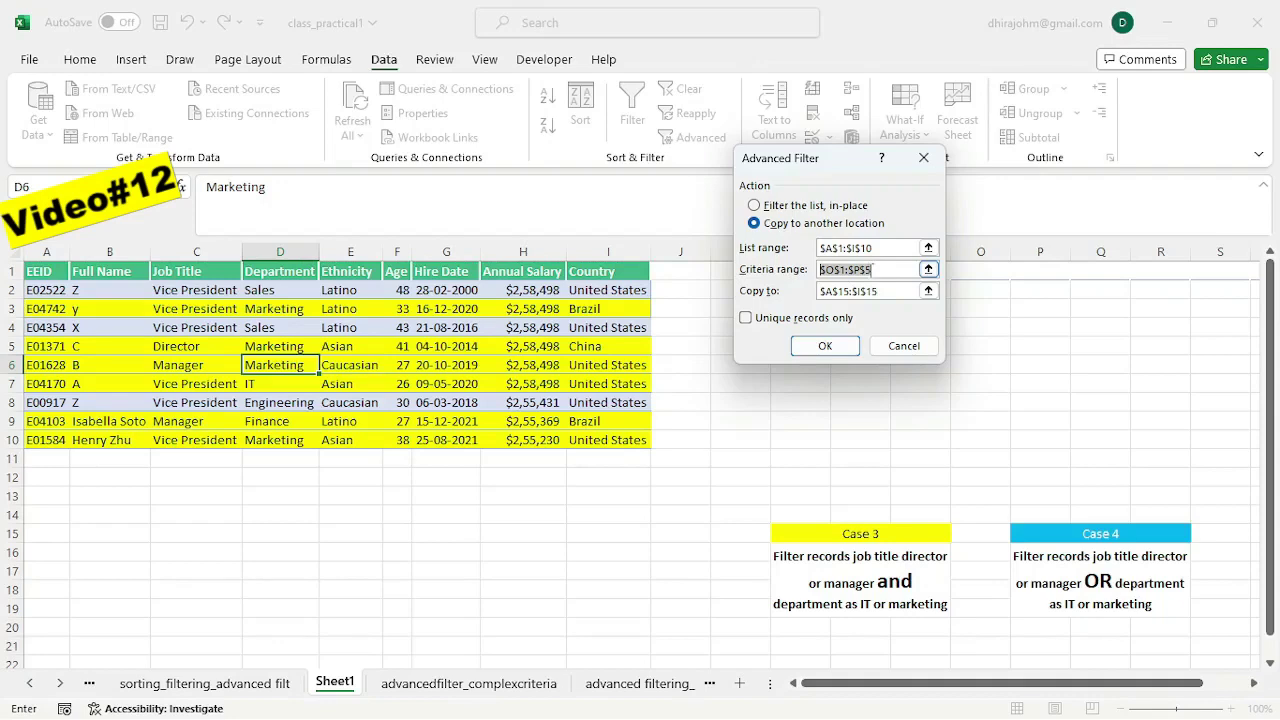
pyautogui.click(902, 346)
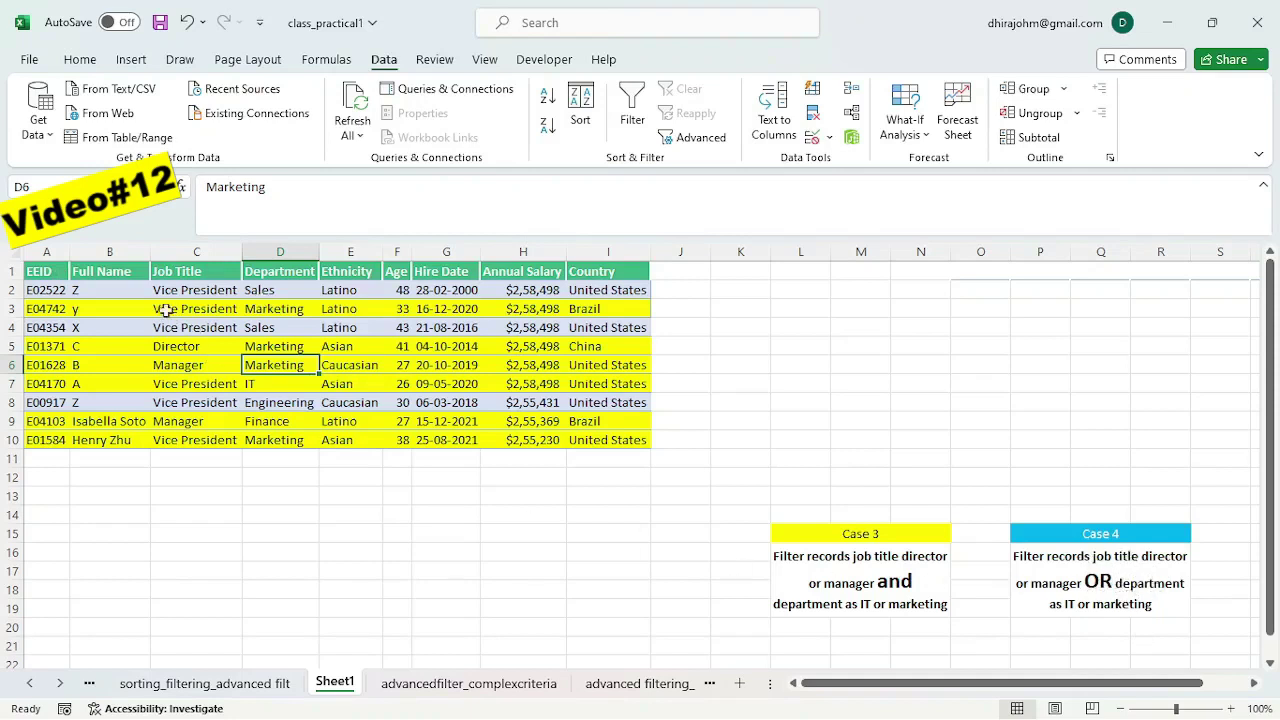
# Step: Copy the Job Title and Department headers from C1:D1 to M2:N2 as the criteria range headers
pyautogui.moveTo(172, 271); pyautogui.dragTo(273, 270)
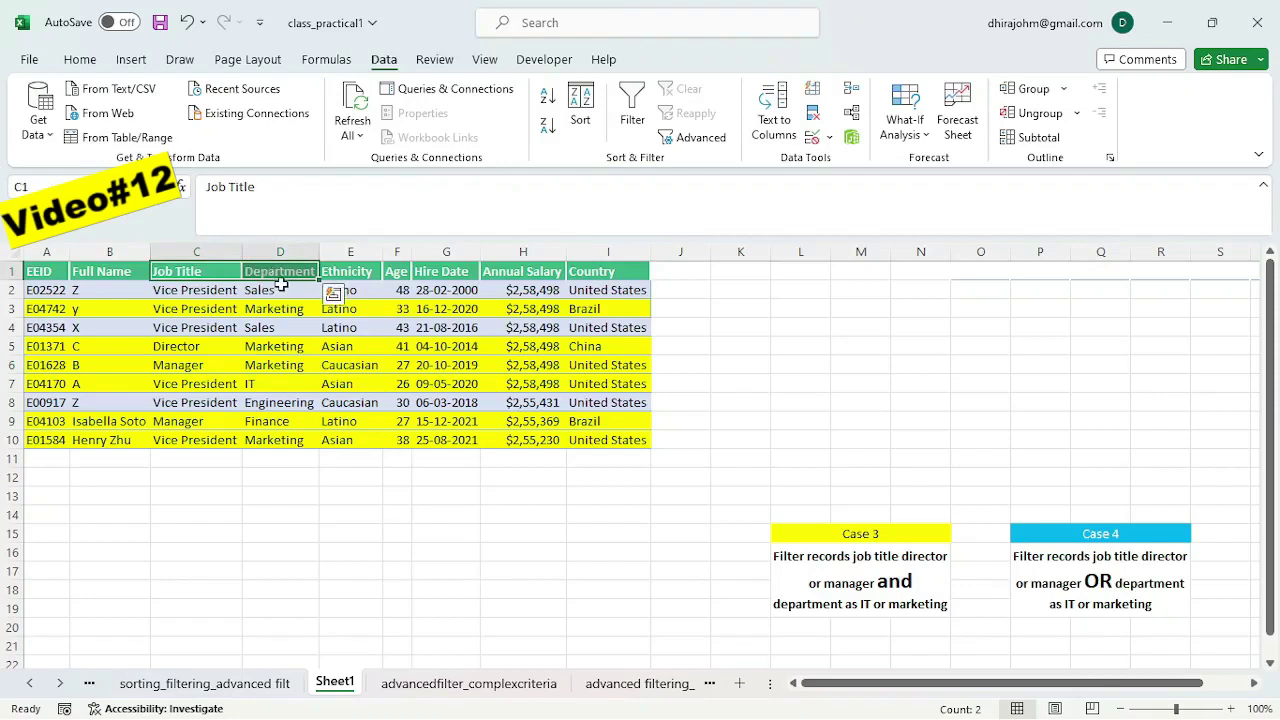
pyautogui.hotkey('ctrl', 'c')
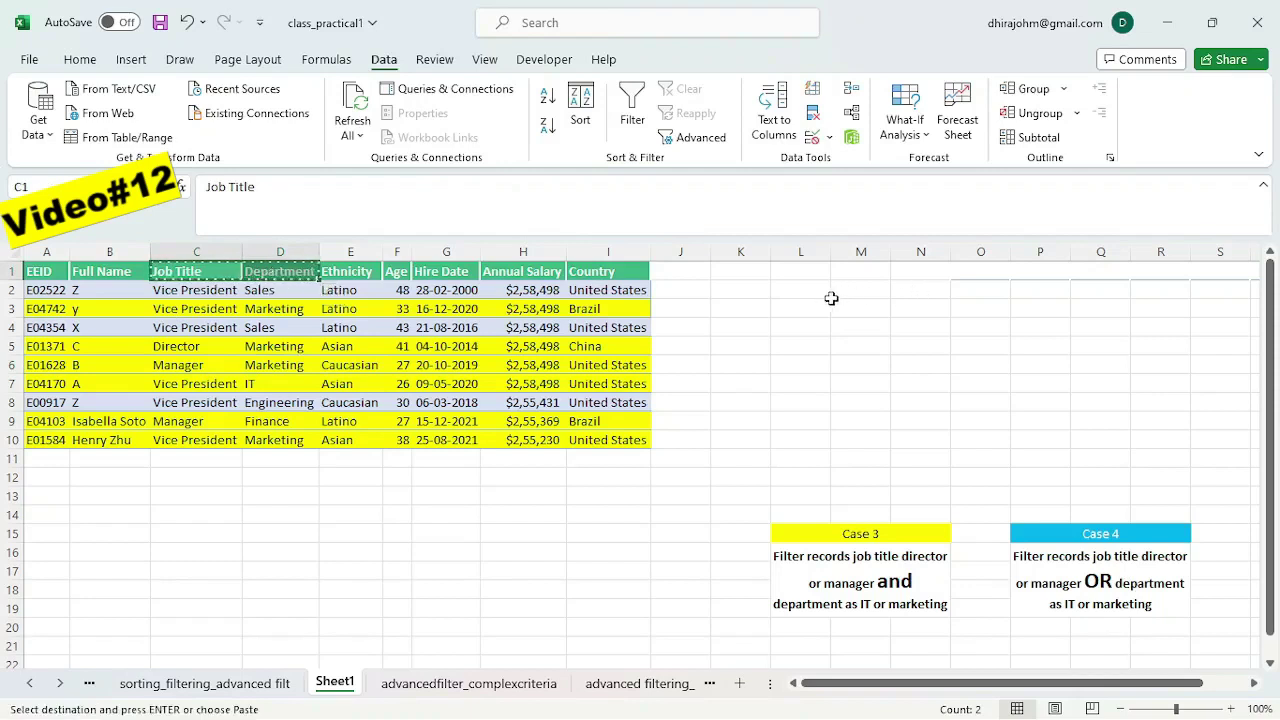
pyautogui.click(847, 291)
pyautogui.hotkey('ctrl', 'v')
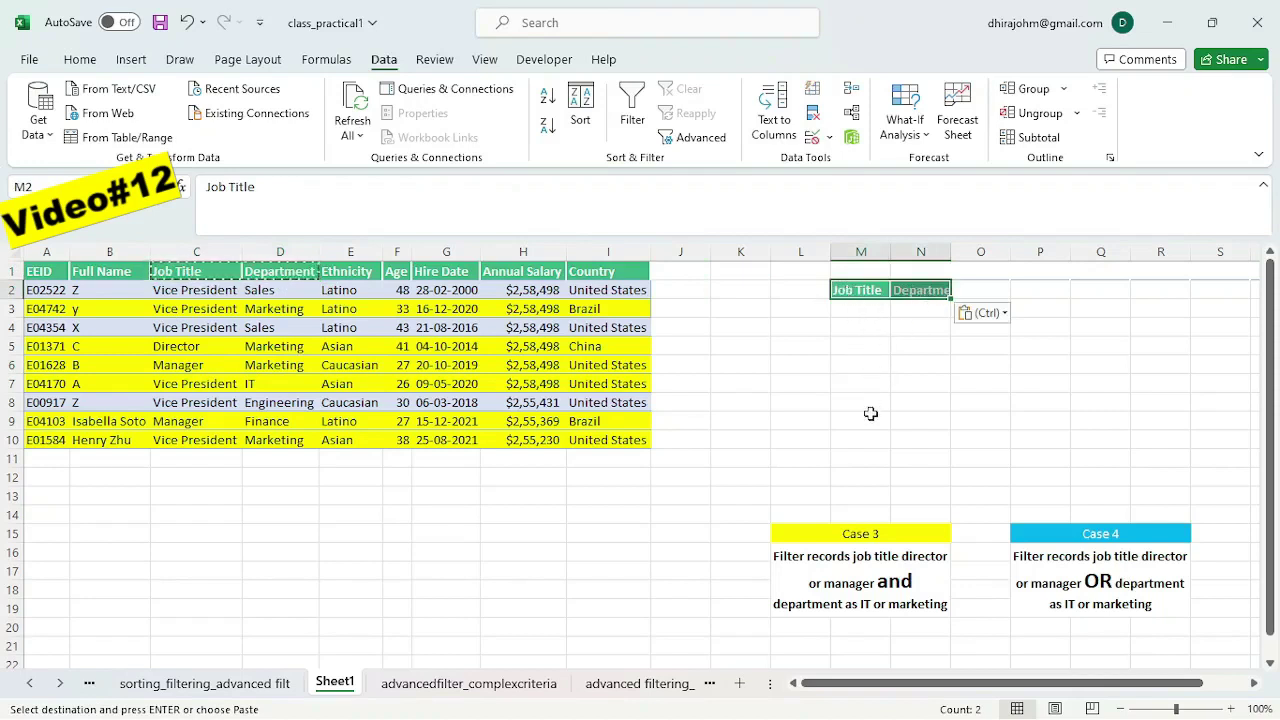
pyautogui.click(858, 311)
pyautogui.press('Escape')
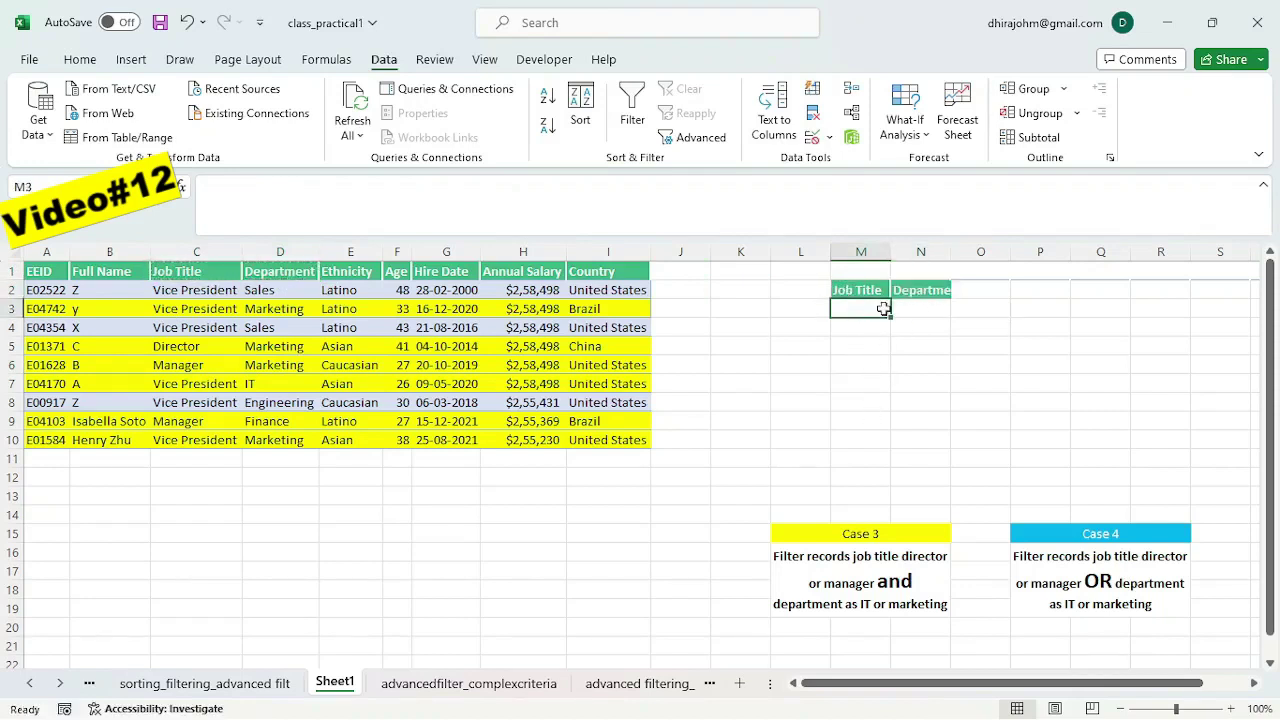
# Step: Enter Director in M3 and Manager in M4 as the Job Title criteria
pyautogui.write('Director')
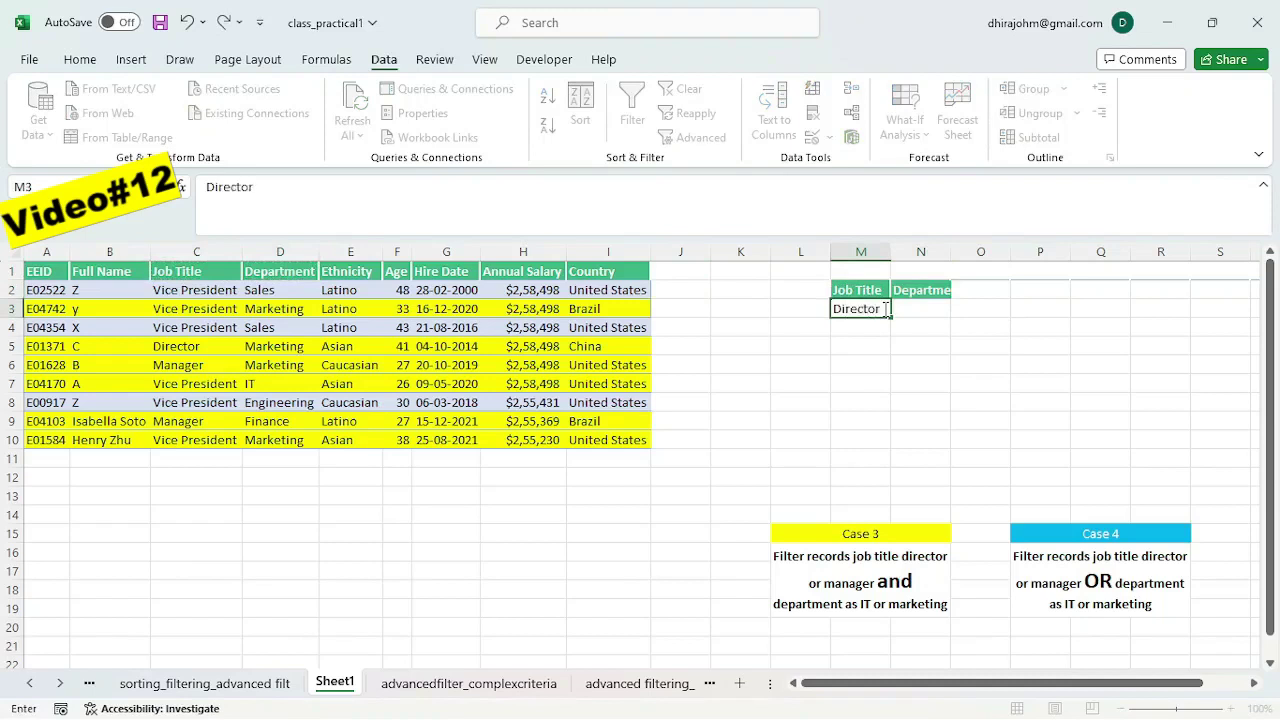
pyautogui.press('Return')
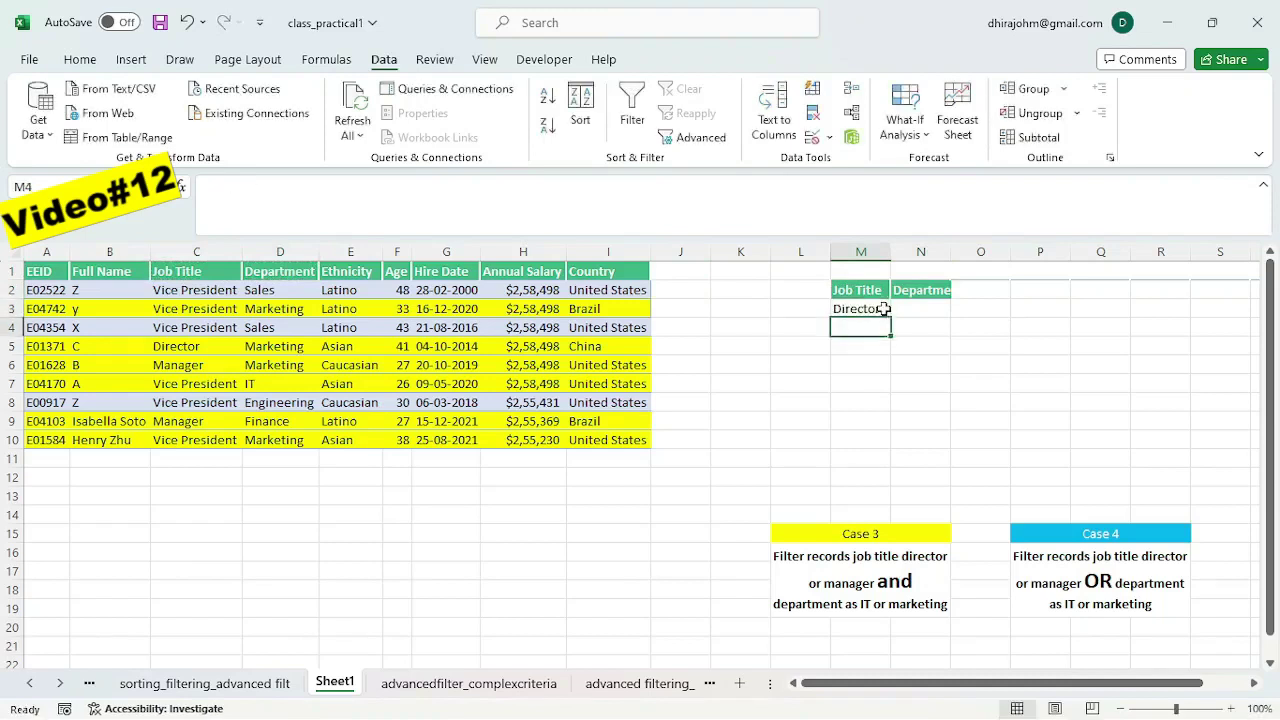
pyautogui.write('Manager')
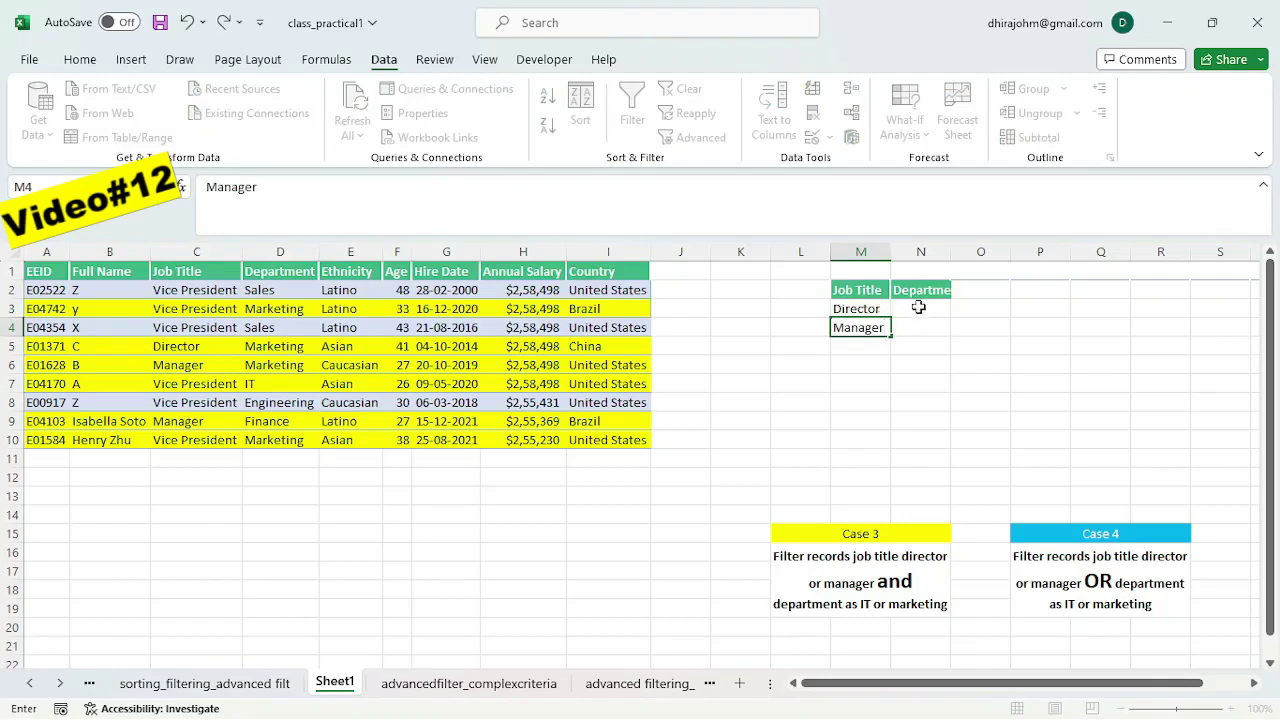
pyautogui.click(918, 309)
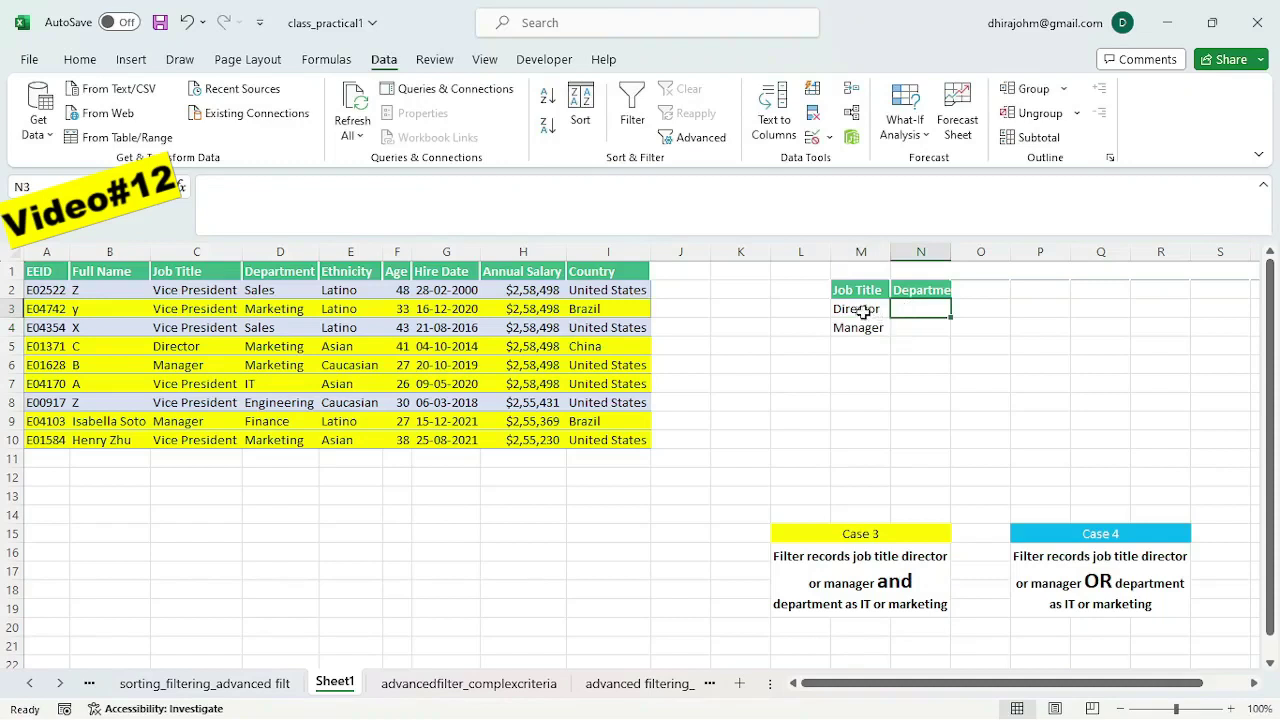
pyautogui.click(923, 328)
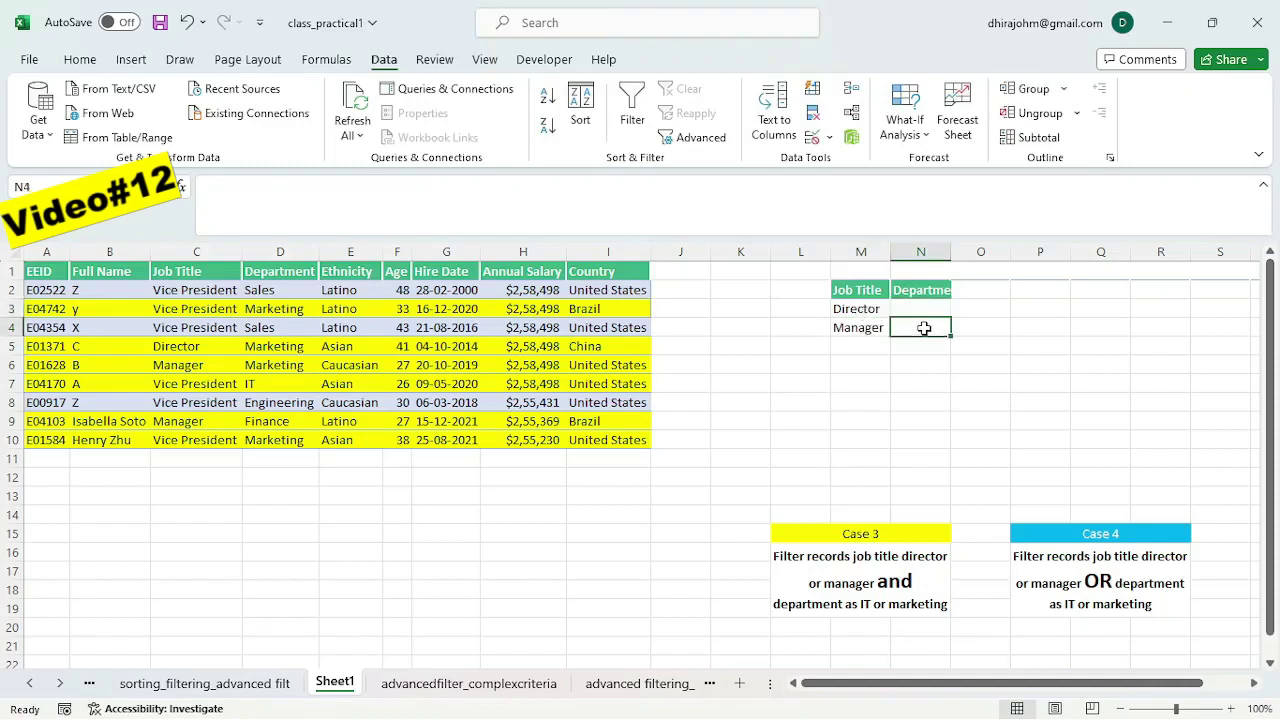
pyautogui.click(918, 311)
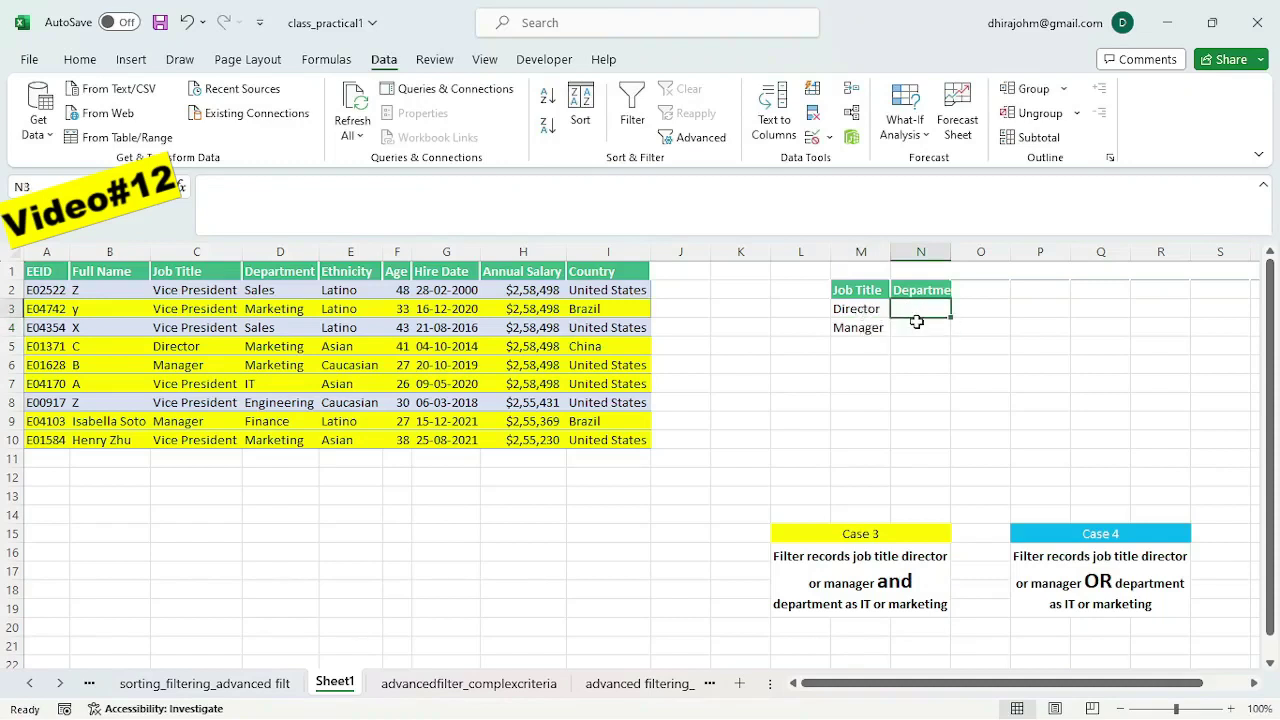
pyautogui.click(916, 324)
pyautogui.click(917, 310)
# Step: Enter IT in N5 and marketing in N6 as Department criteria, on separate rows from the job titles
pyautogui.click(912, 347)
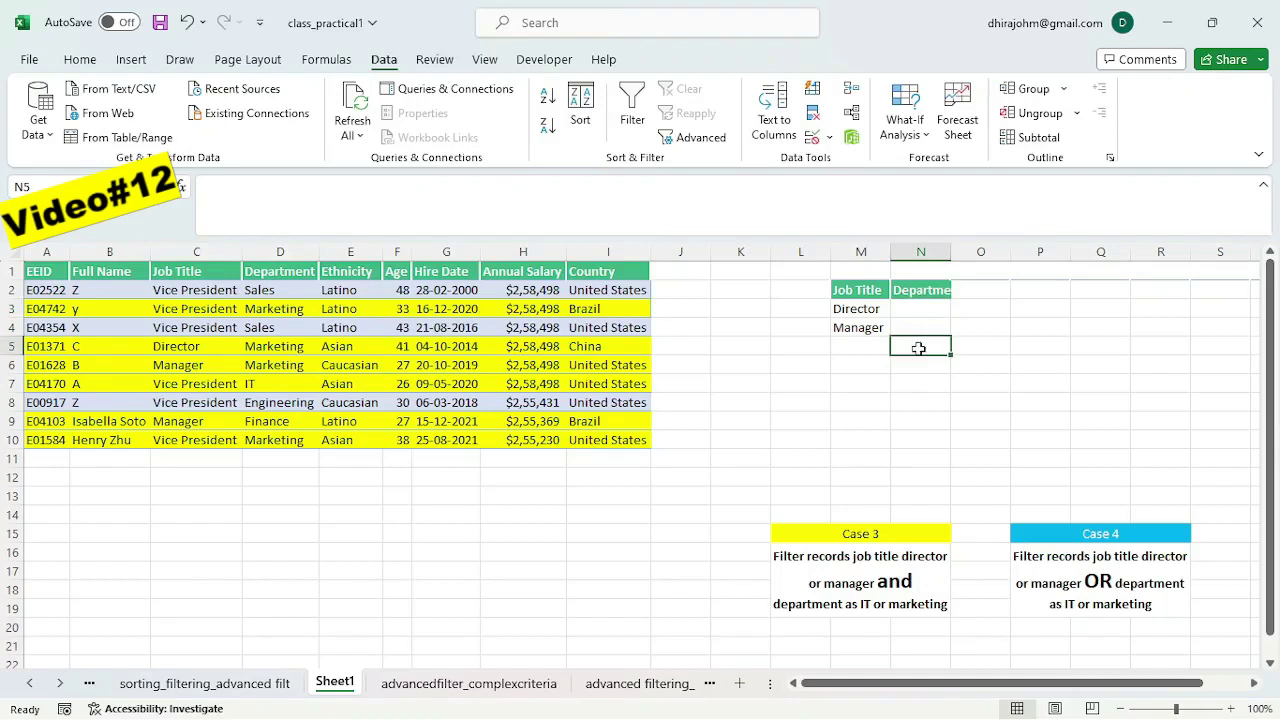
pyautogui.doubleClick(918, 347)
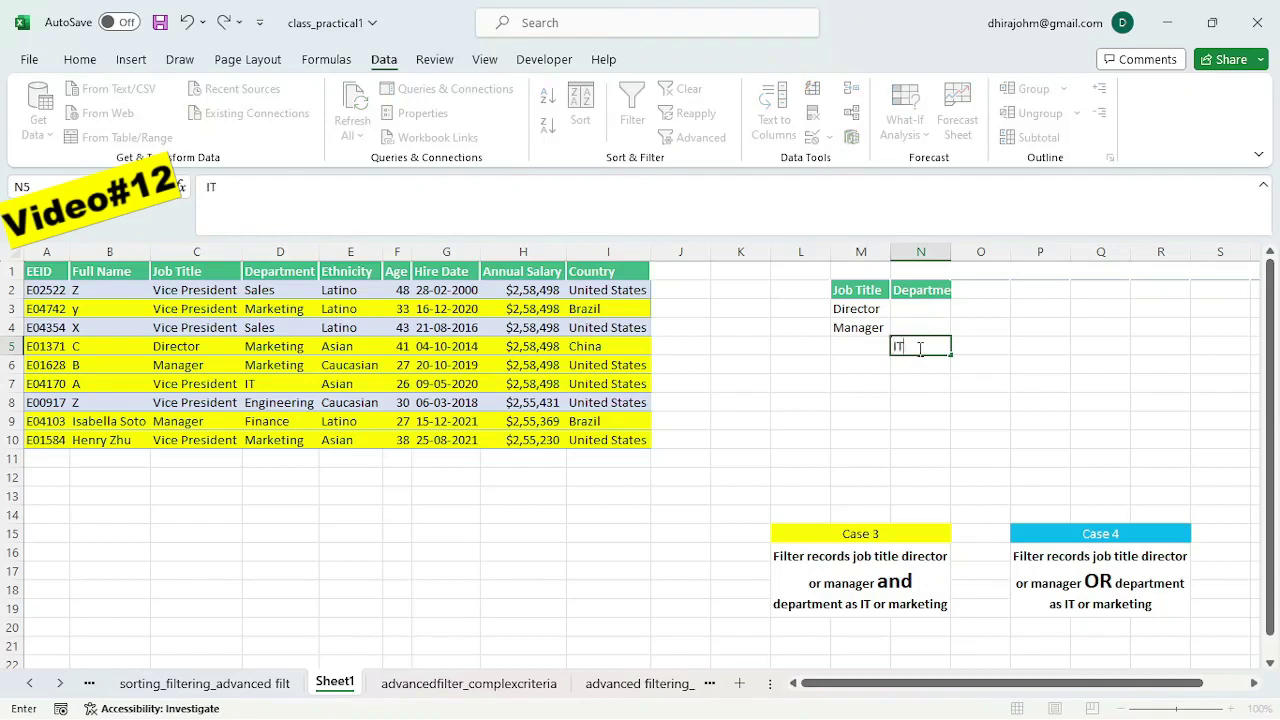
pyautogui.write('IT')
pyautogui.press('Return')
pyautogui.write('mar')
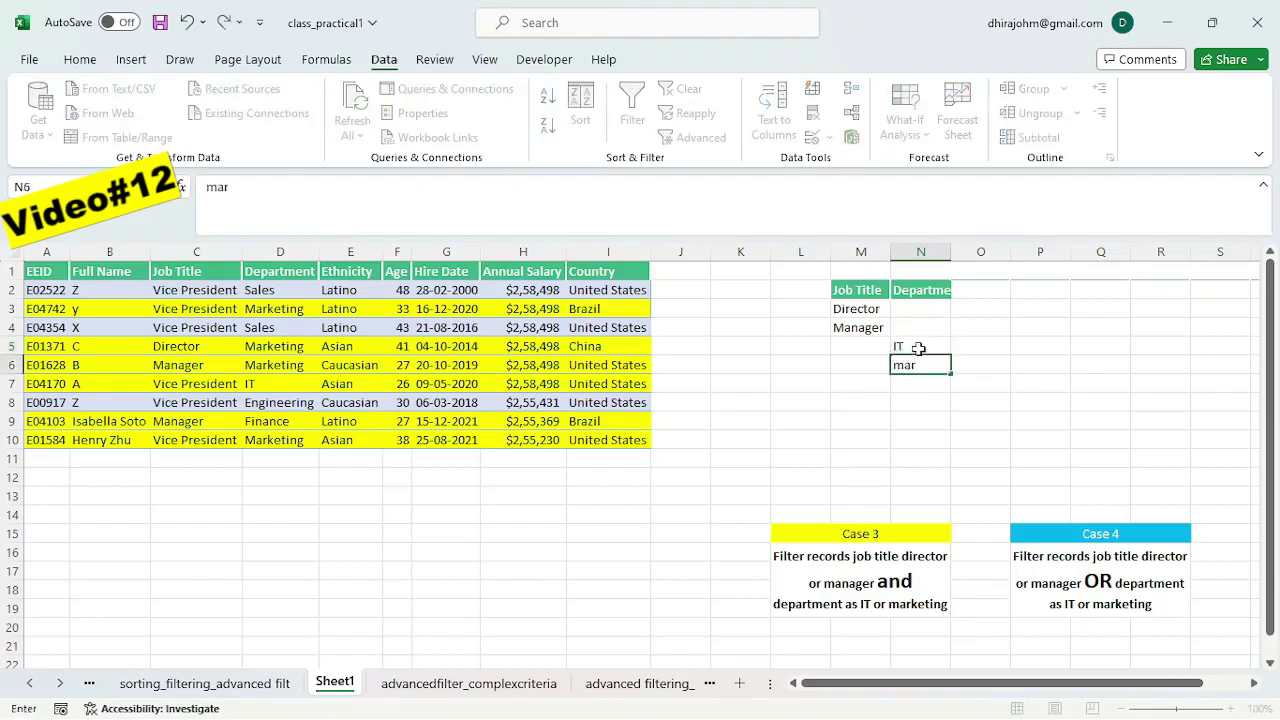
pyautogui.write('keting')
pyautogui.click(860, 420)
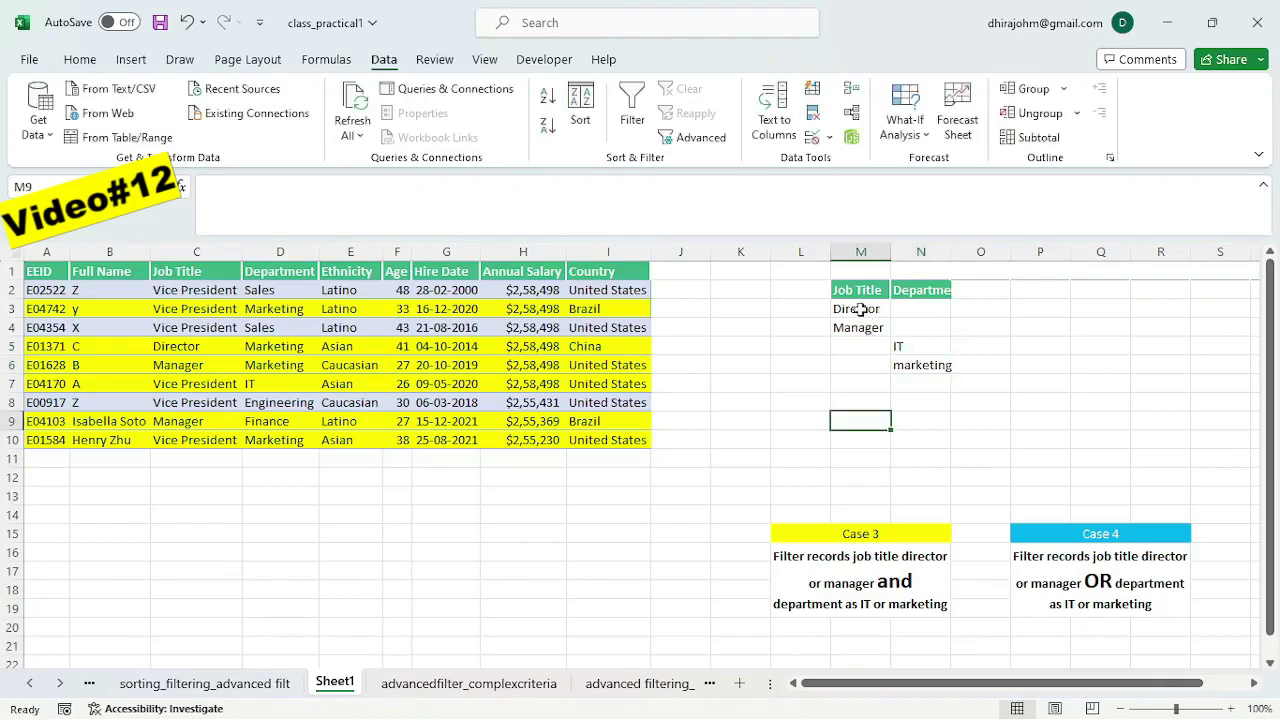
pyautogui.click(860, 309)
pyautogui.click(862, 328)
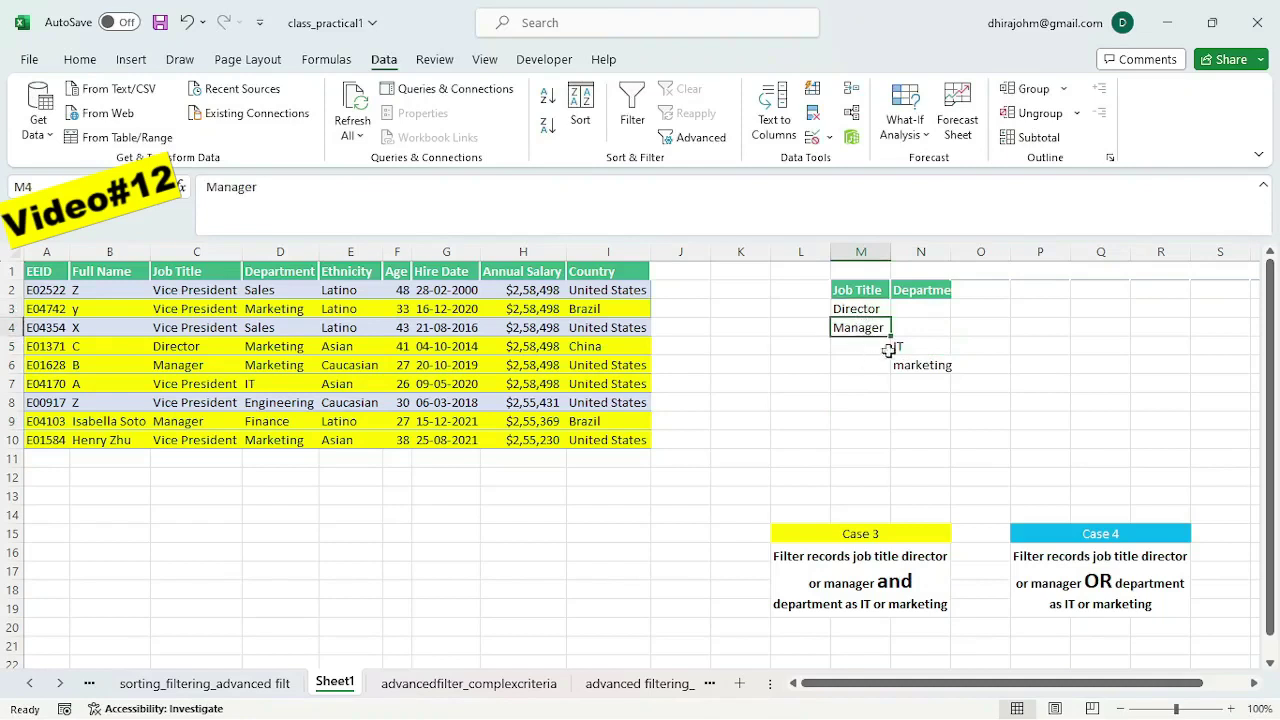
# Step: Start an Advanced Filter on the employee table A1:I10 with the criteria range M2:N6
pyautogui.click(900, 346)
pyautogui.click(924, 366)
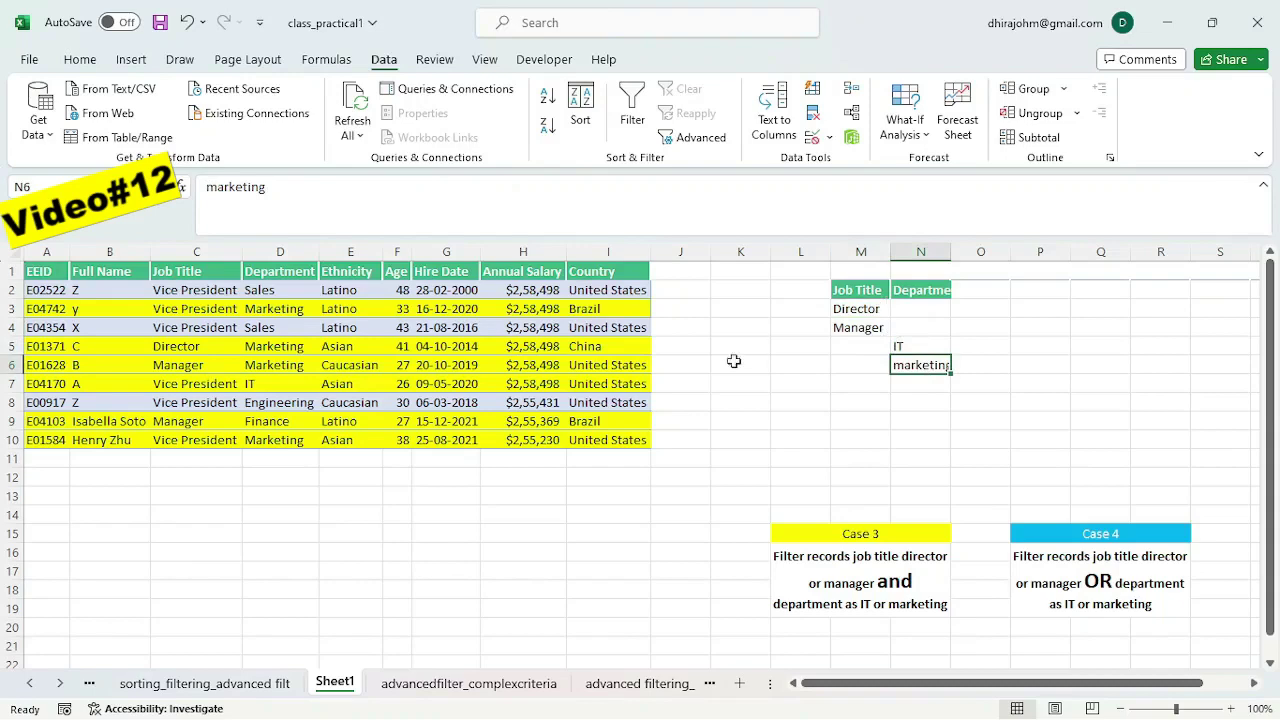
pyautogui.click(176, 312)
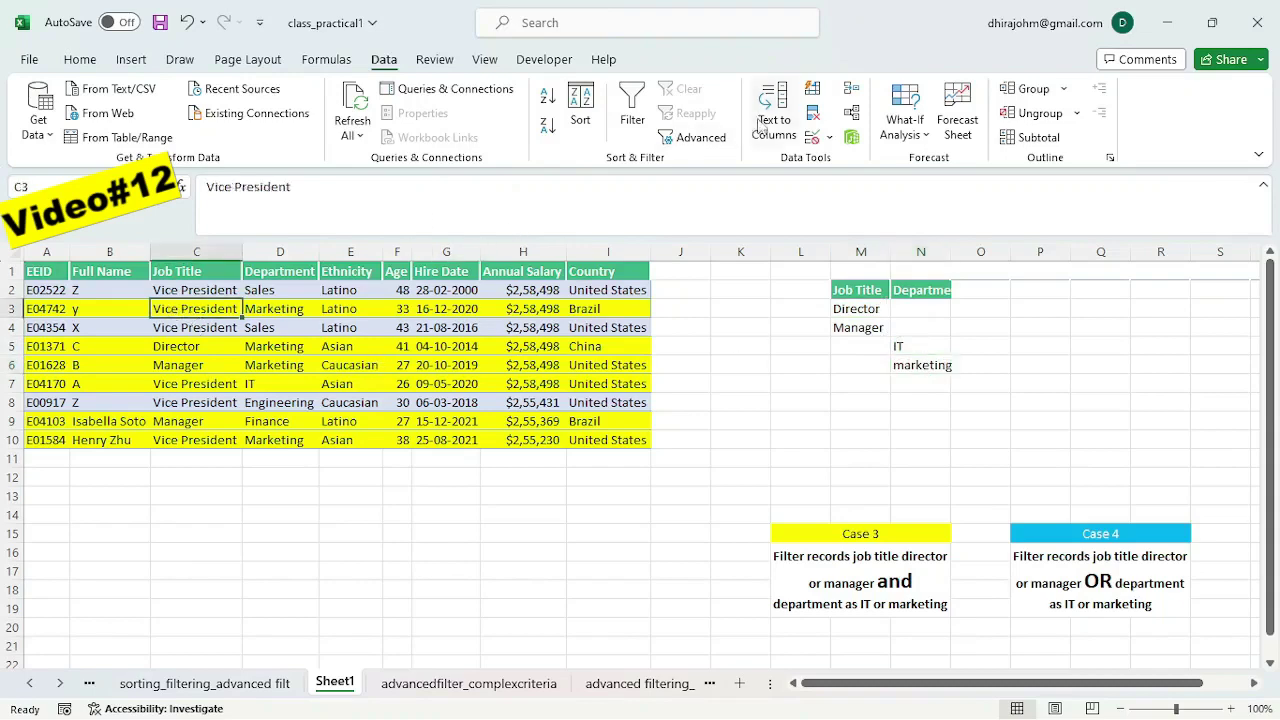
pyautogui.click(697, 140)
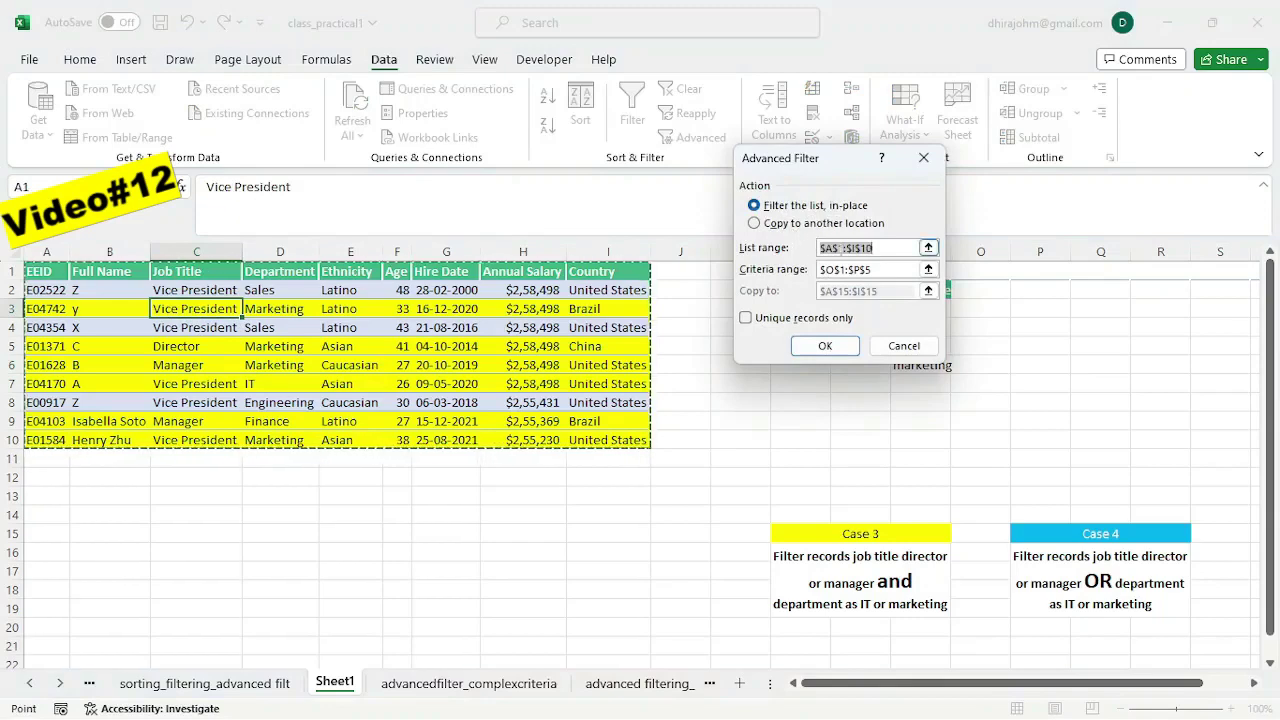
pyautogui.click(883, 270)
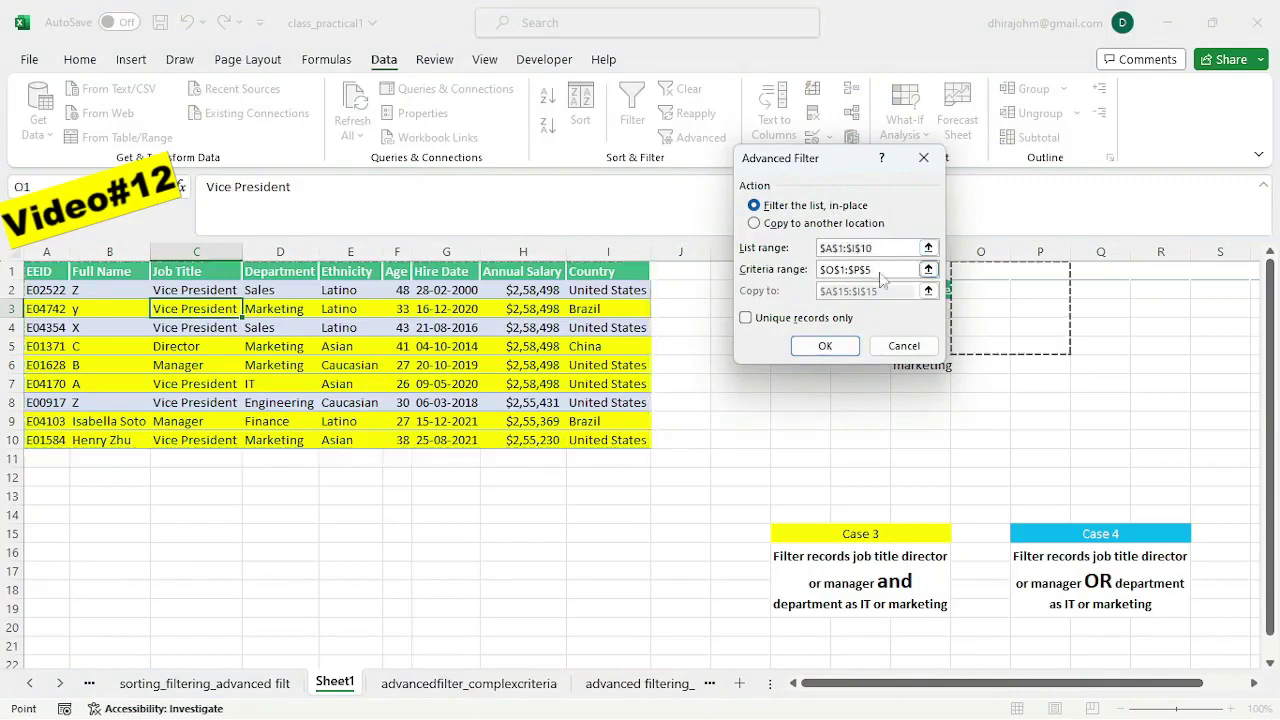
pyautogui.moveTo(866, 270); pyautogui.dragTo(918, 365)
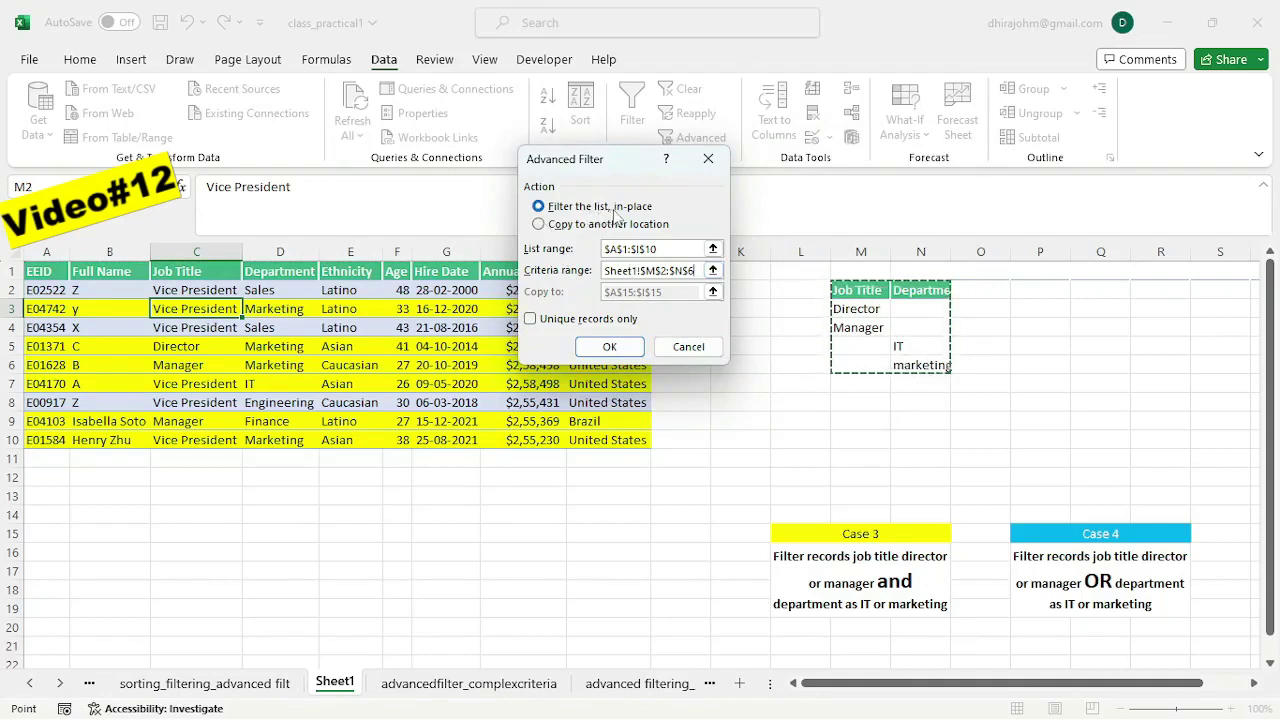
# Step: Set the filter to copy its results to another location starting at B16 and run it
pyautogui.click(541, 226)
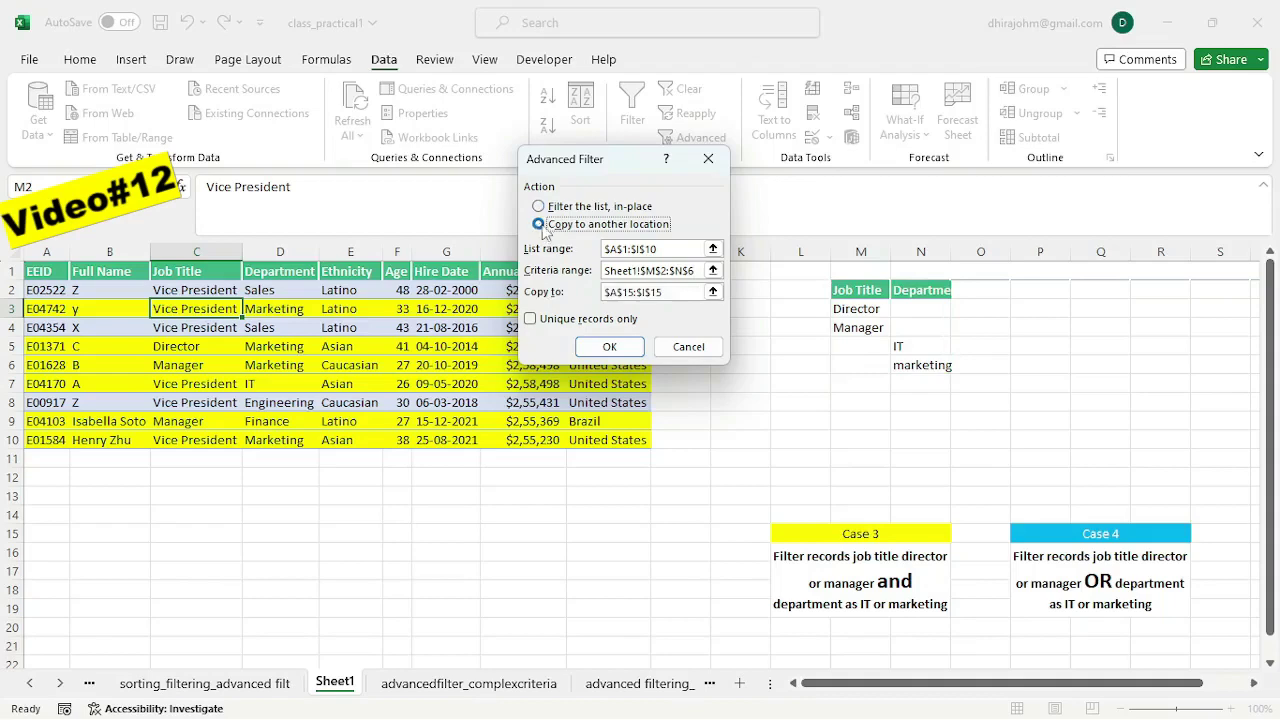
pyautogui.click(610, 292)
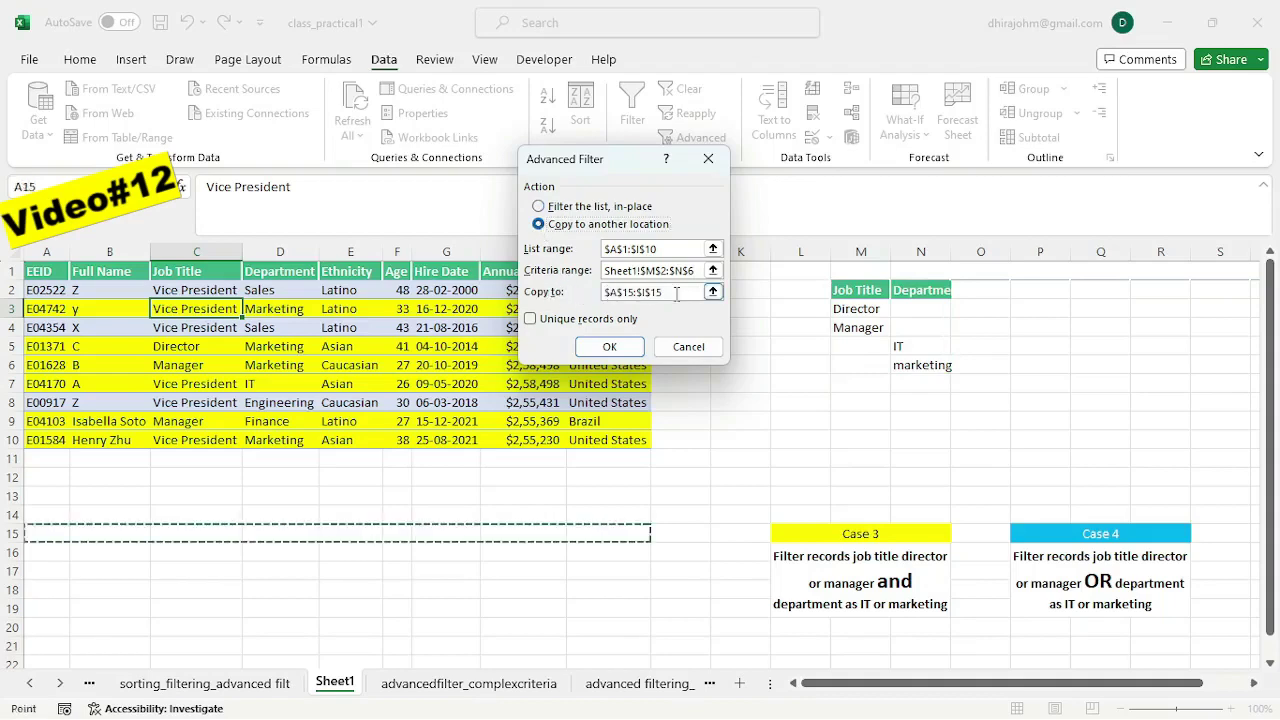
pyautogui.moveTo(676, 293); pyautogui.dragTo(598, 294)
pyautogui.press('BackSpace')
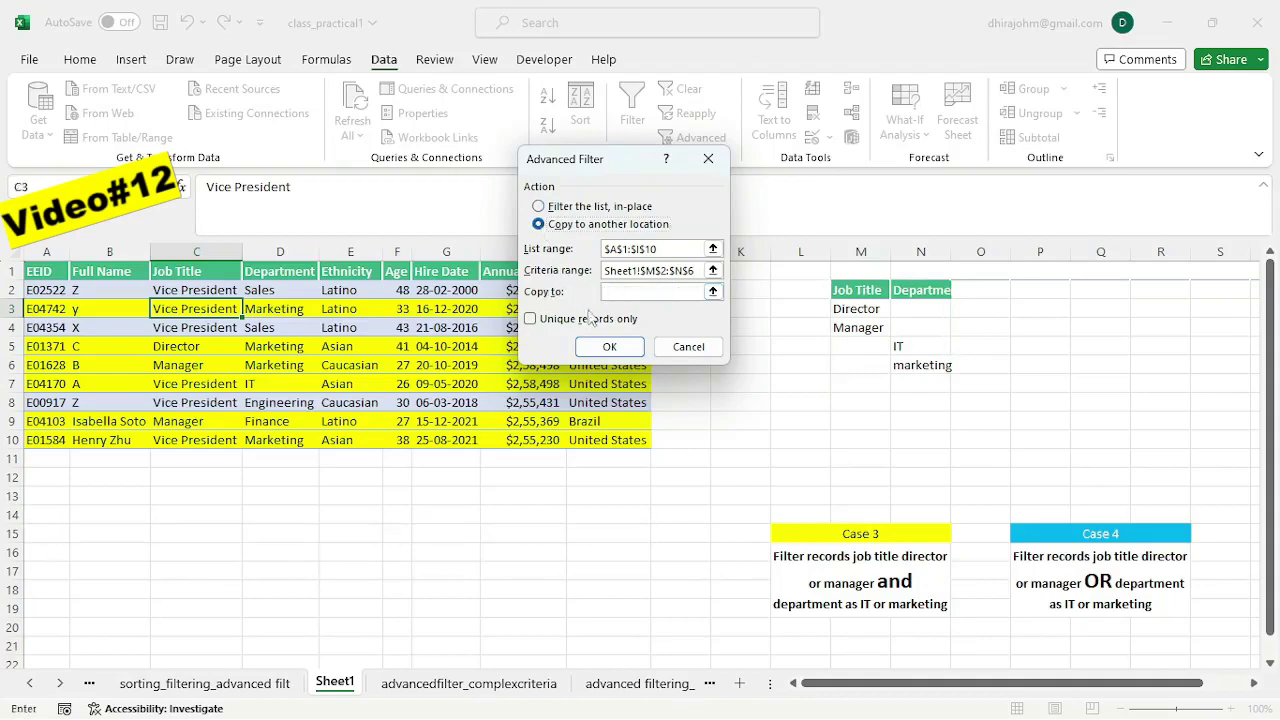
pyautogui.click(95, 552)
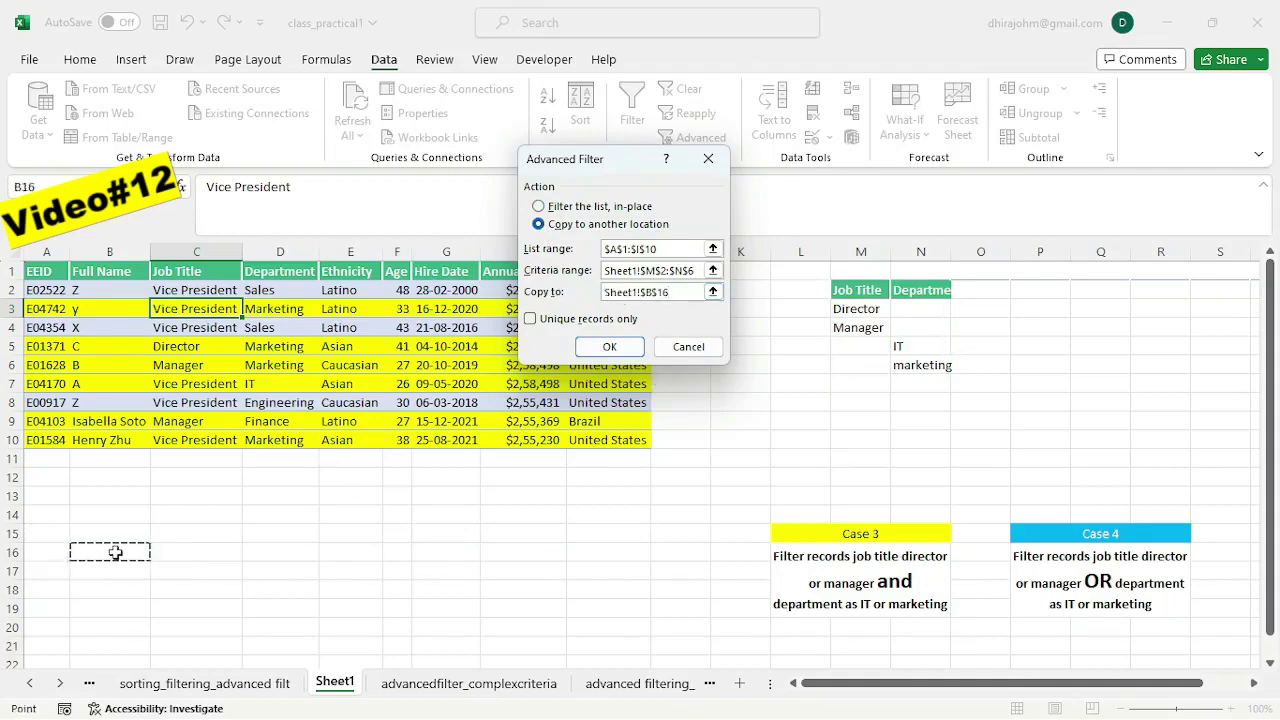
pyautogui.click(607, 347)
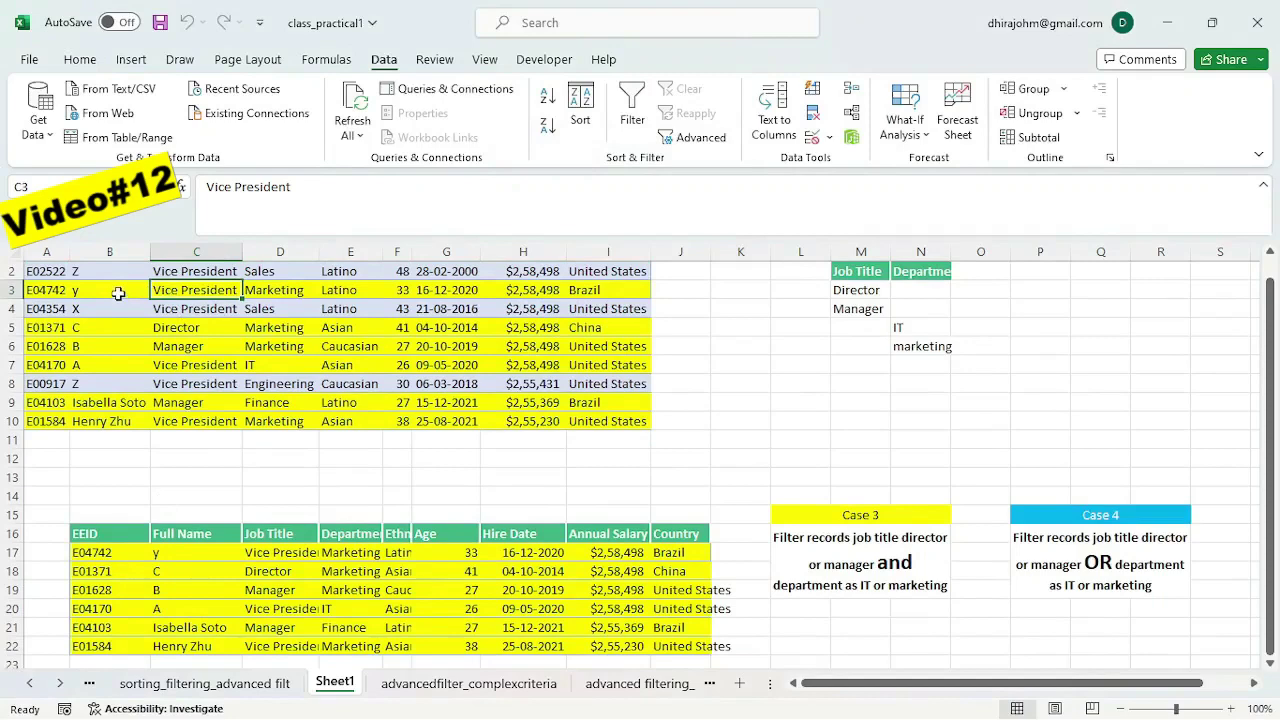
# Step: Compare the copied records with the highlighted source rows and check each one's Job Title and Department against the Case 4 condition
pyautogui.click(113, 290)
pyautogui.click(112, 326)
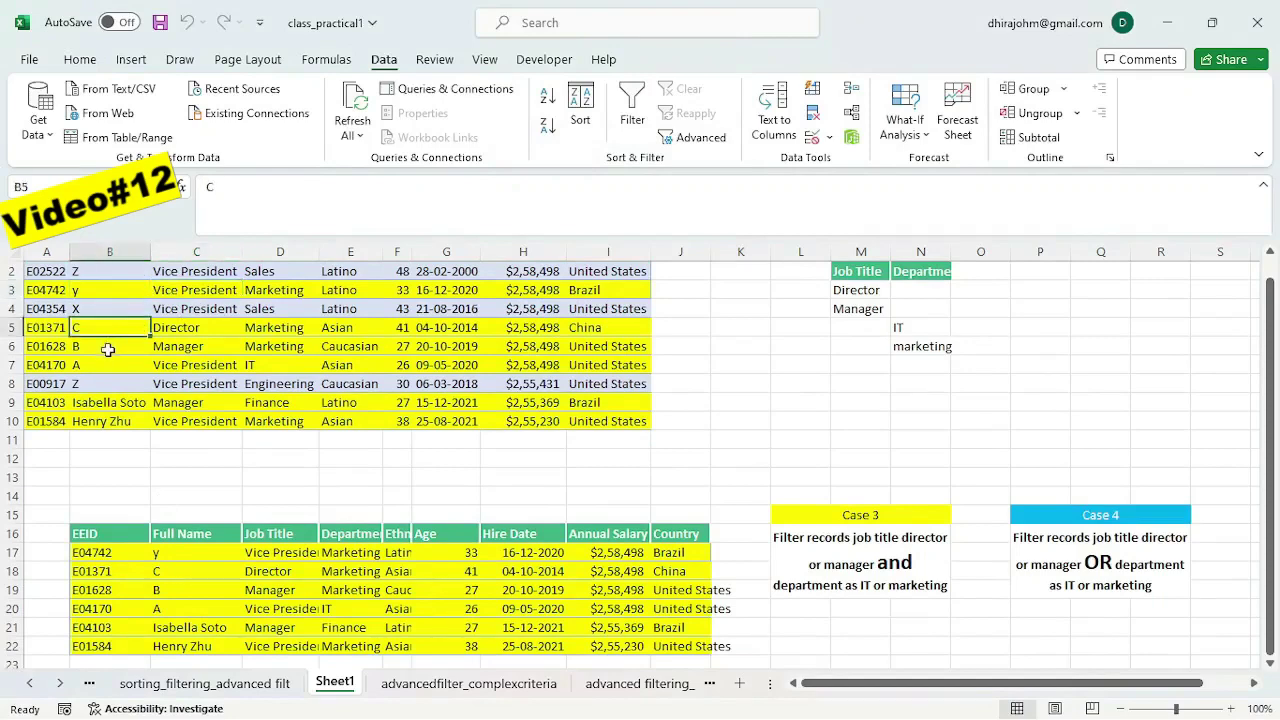
pyautogui.click(108, 347)
pyautogui.click(108, 365)
pyautogui.click(104, 402)
pyautogui.click(274, 571)
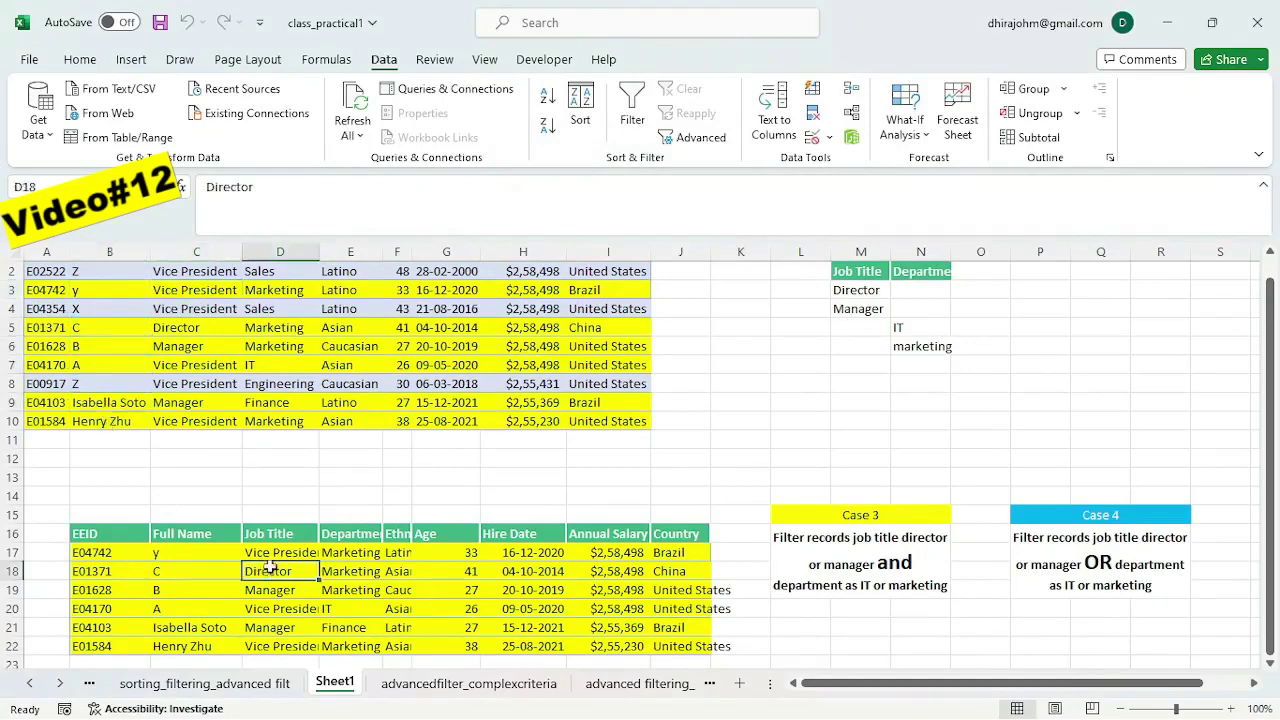
pyautogui.click(270, 552)
pyautogui.scroll(-2, 272, 565)
pyautogui.click(280, 534)
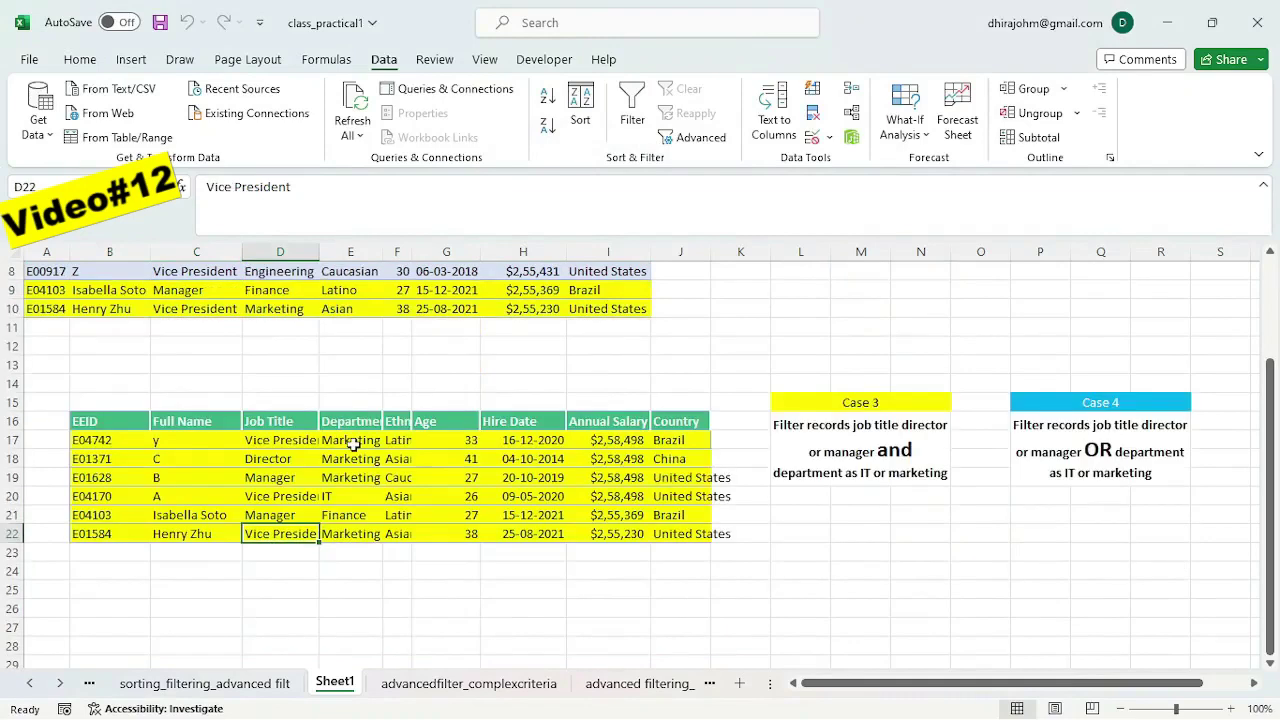
pyautogui.click(344, 535)
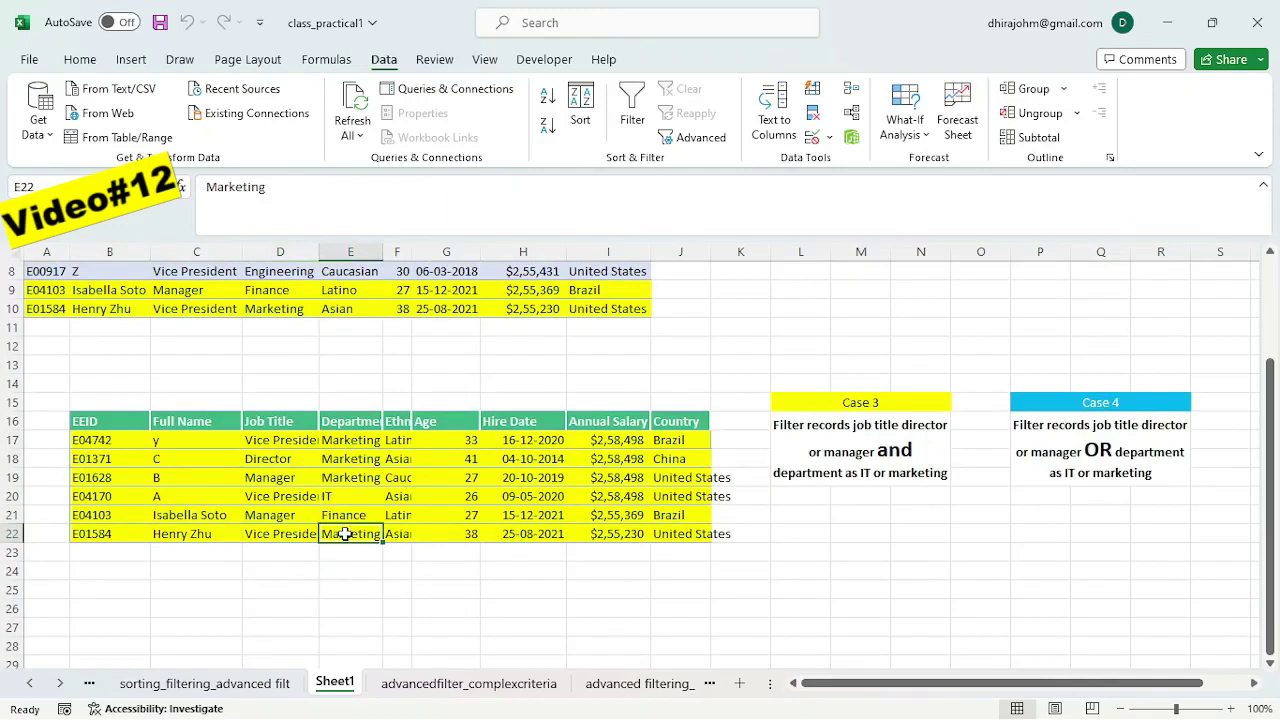
pyautogui.click(279, 516)
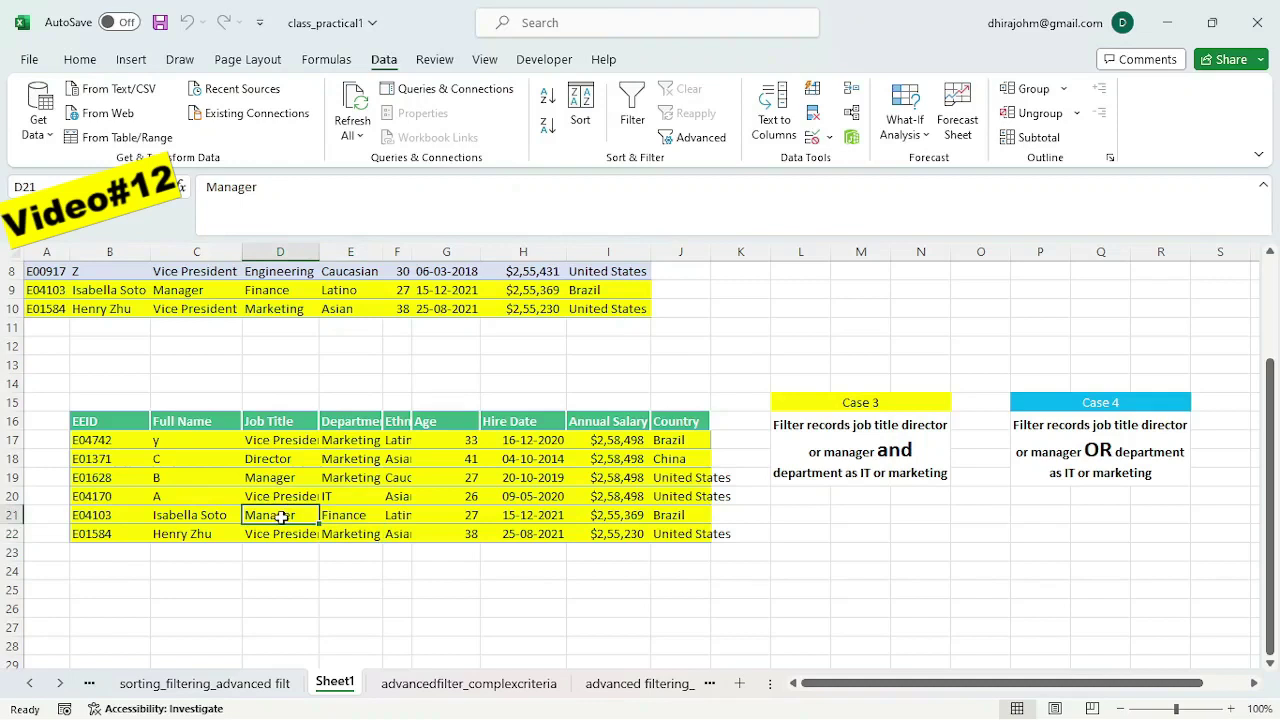
pyautogui.click(344, 495)
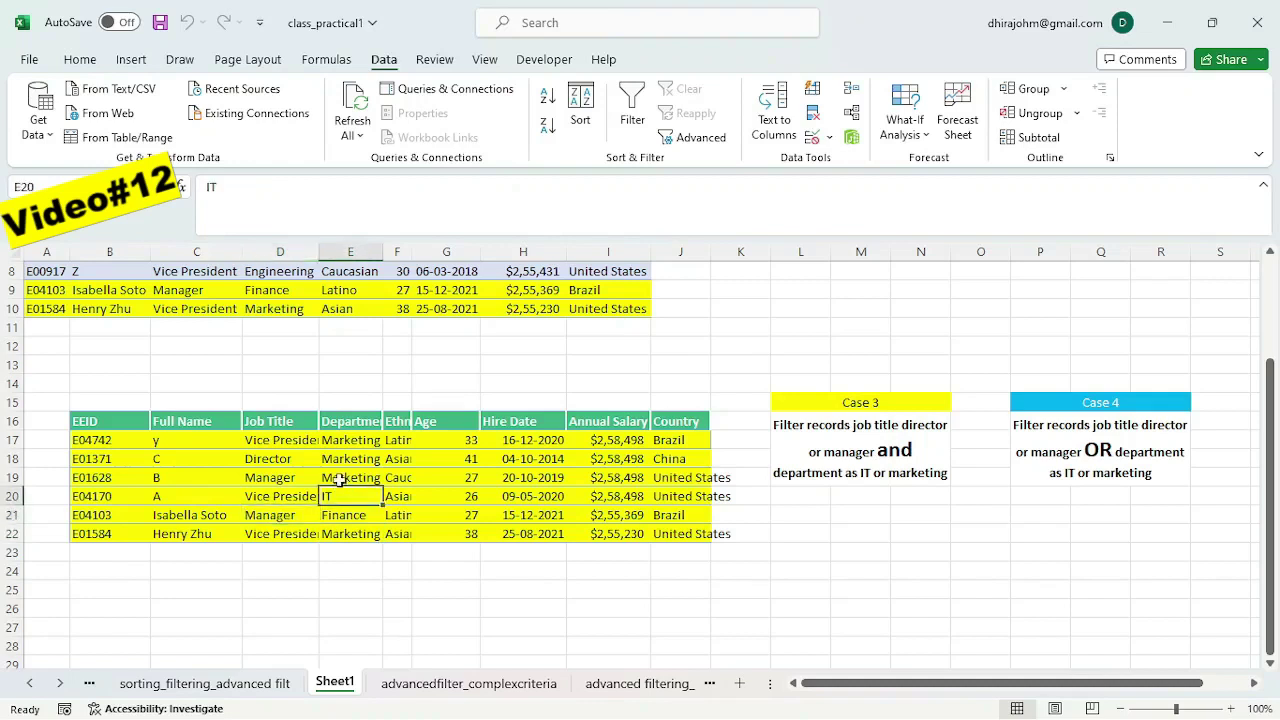
pyautogui.click(342, 480)
pyautogui.moveTo(341, 480); pyautogui.dragTo(287, 478)
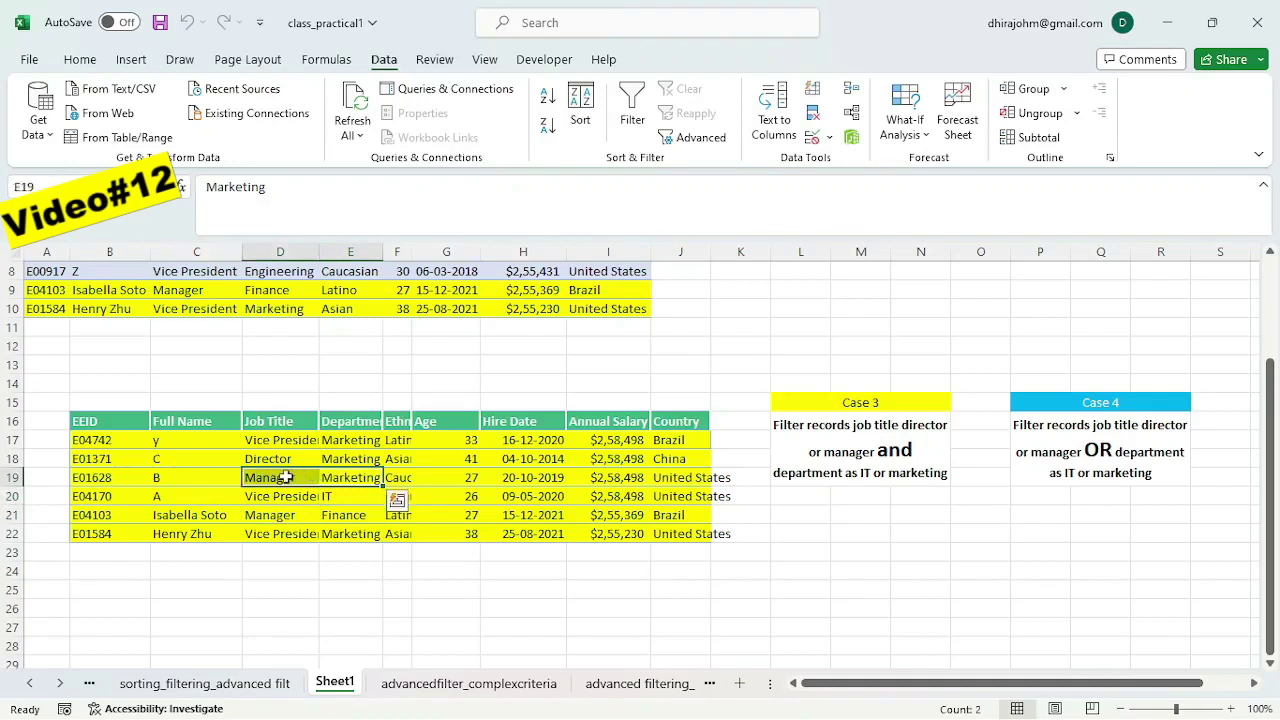
pyautogui.click(352, 459)
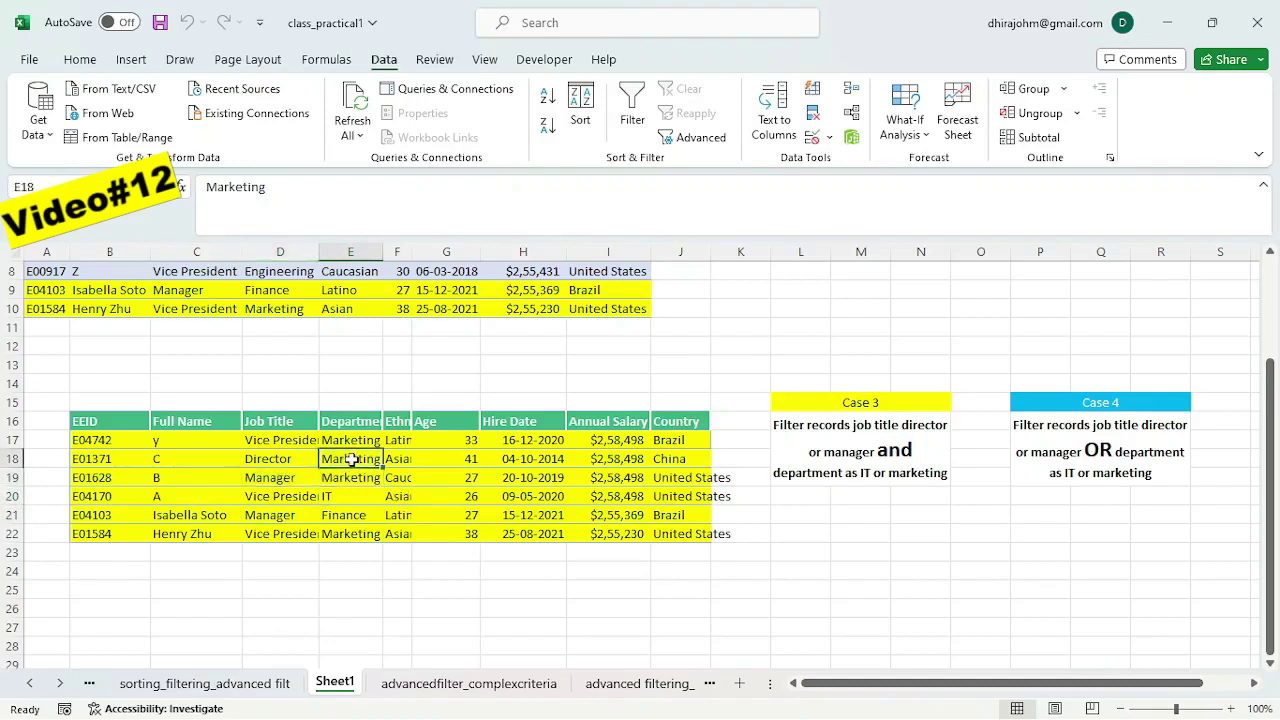
pyautogui.click(346, 440)
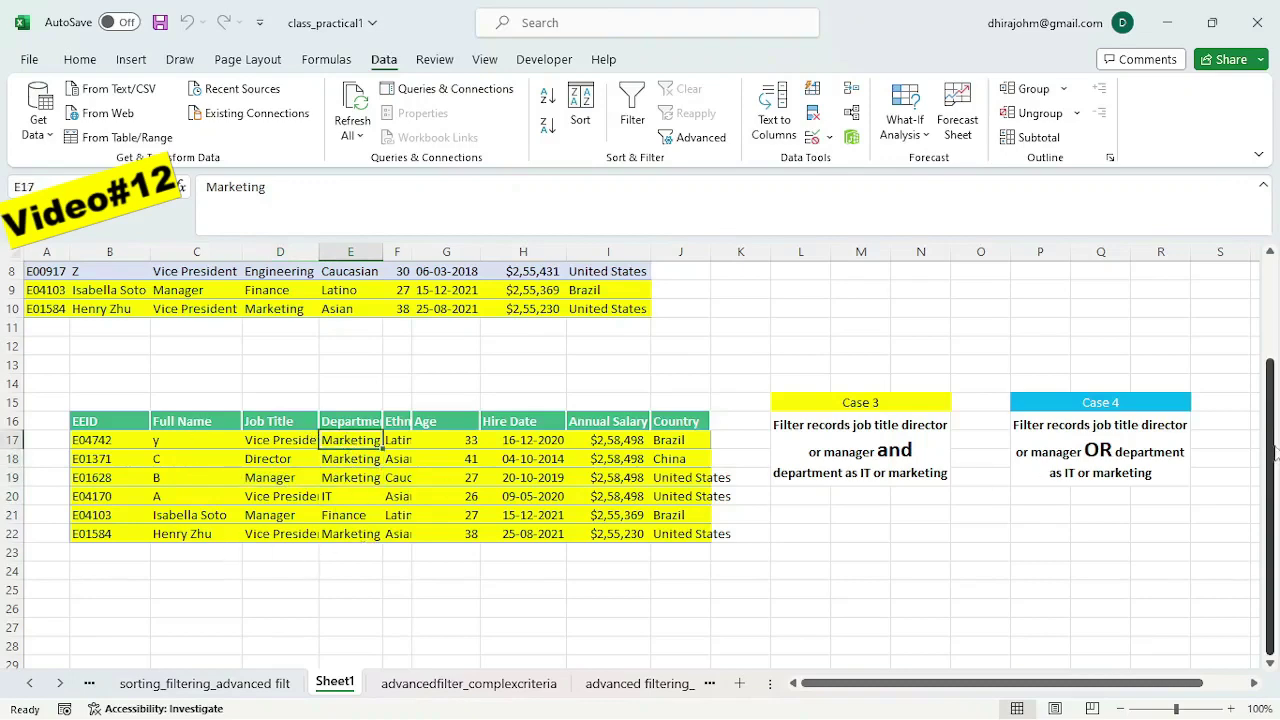
pyautogui.moveTo(1274, 485); pyautogui.dragTo(1270, 383)
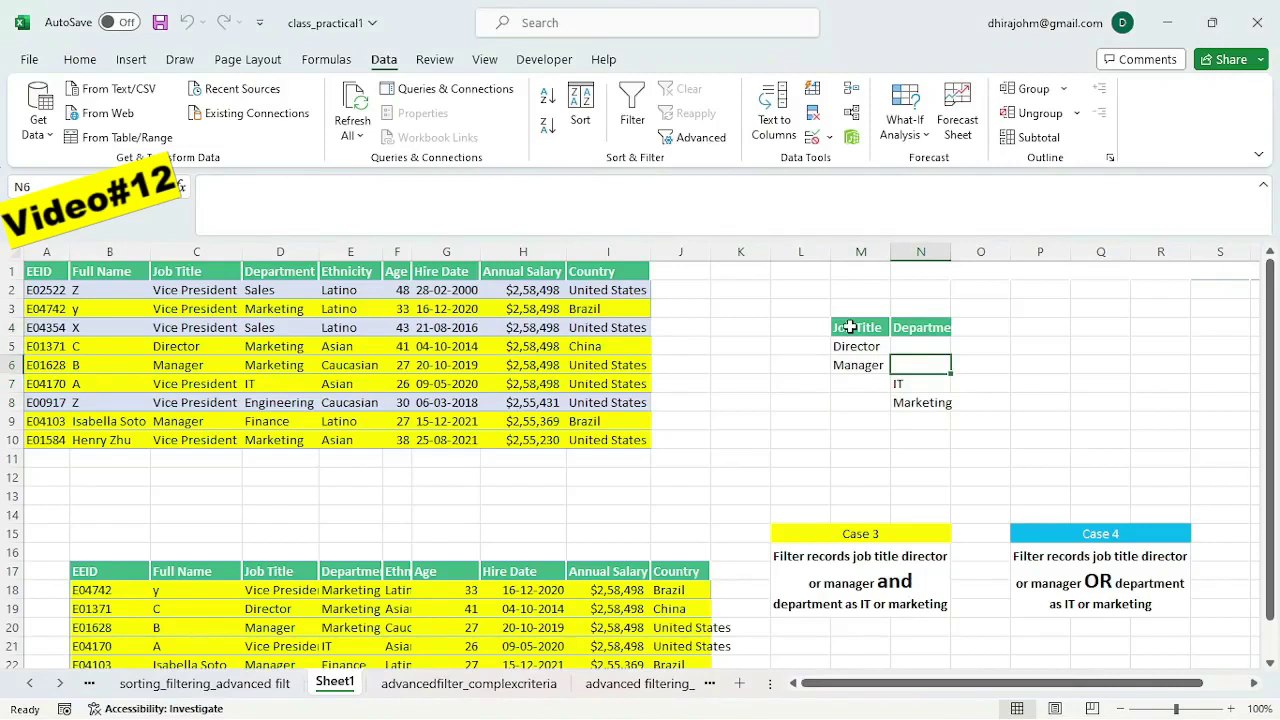
# Step: Move the Department criteria IT and Marketing from N7:N8 to N5:N6, on the same rows as Director and Manager
pyautogui.moveTo(857, 347); pyautogui.dragTo(865, 367)
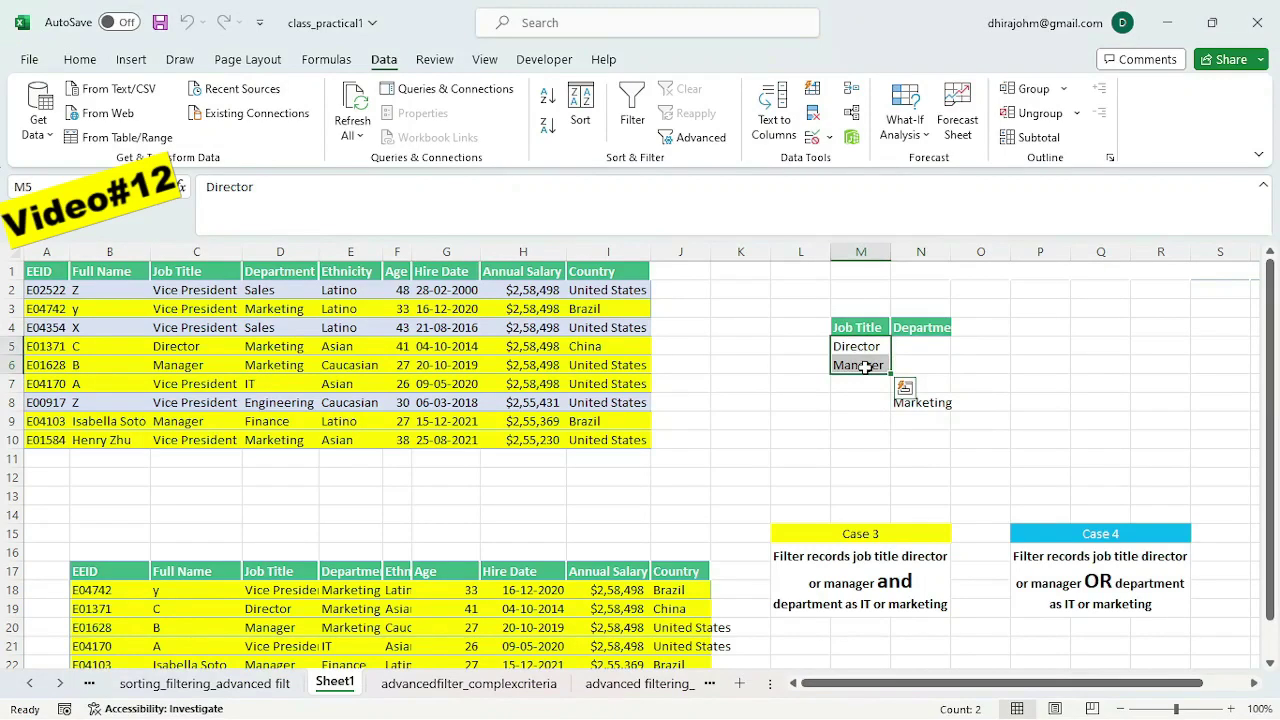
pyautogui.click(930, 382)
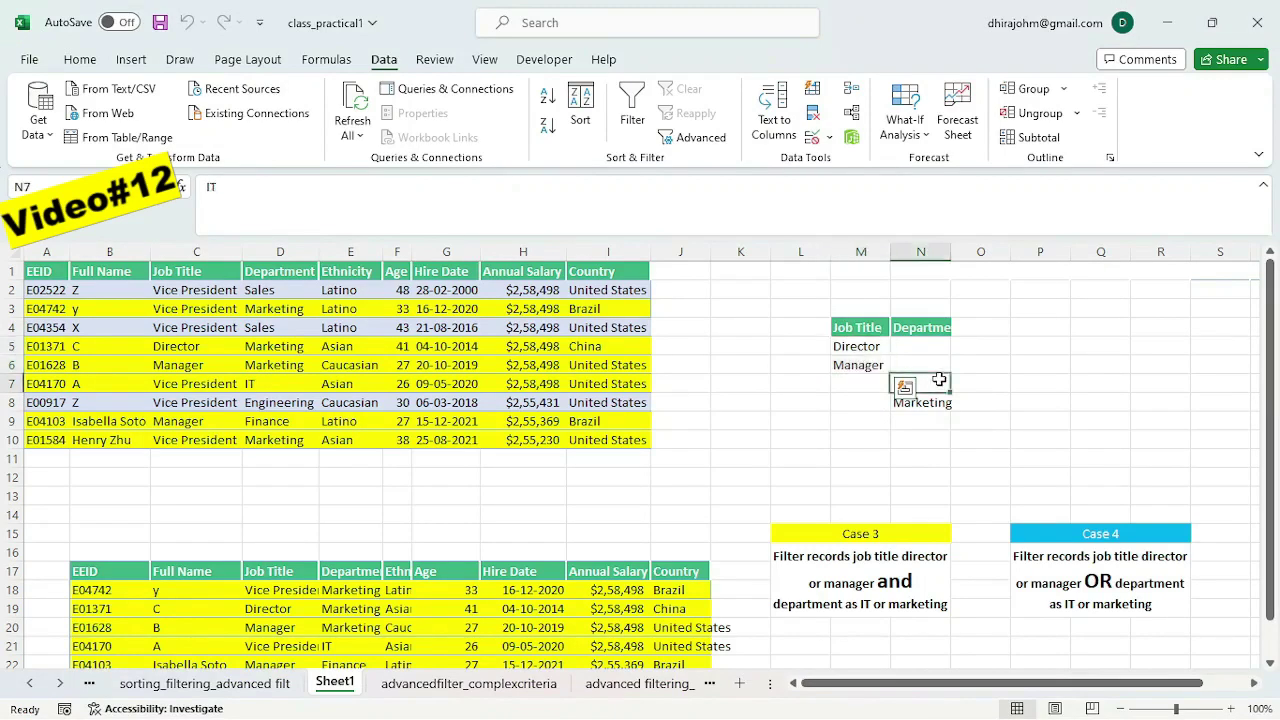
pyautogui.write('IT')
pyautogui.moveTo(929, 380); pyautogui.dragTo(935, 402)
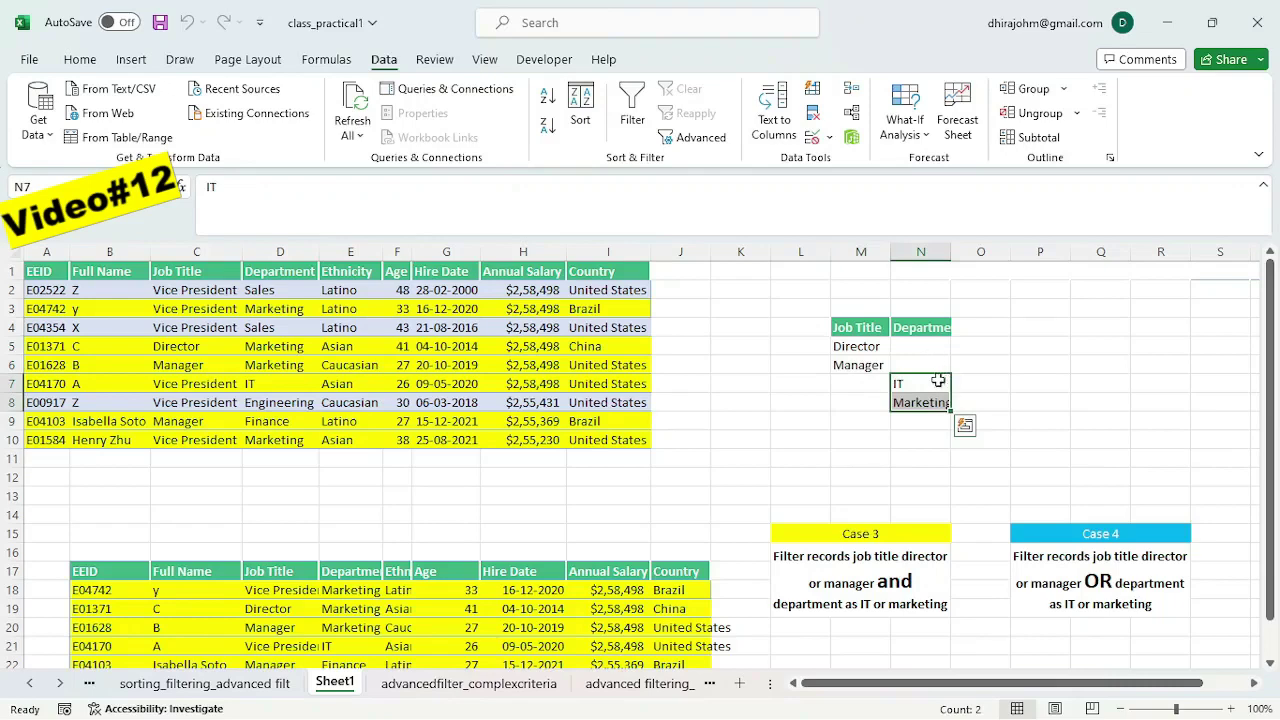
pyautogui.moveTo(920, 380); pyautogui.dragTo(924, 402)
pyautogui.hotkey('ctrl', 'c')
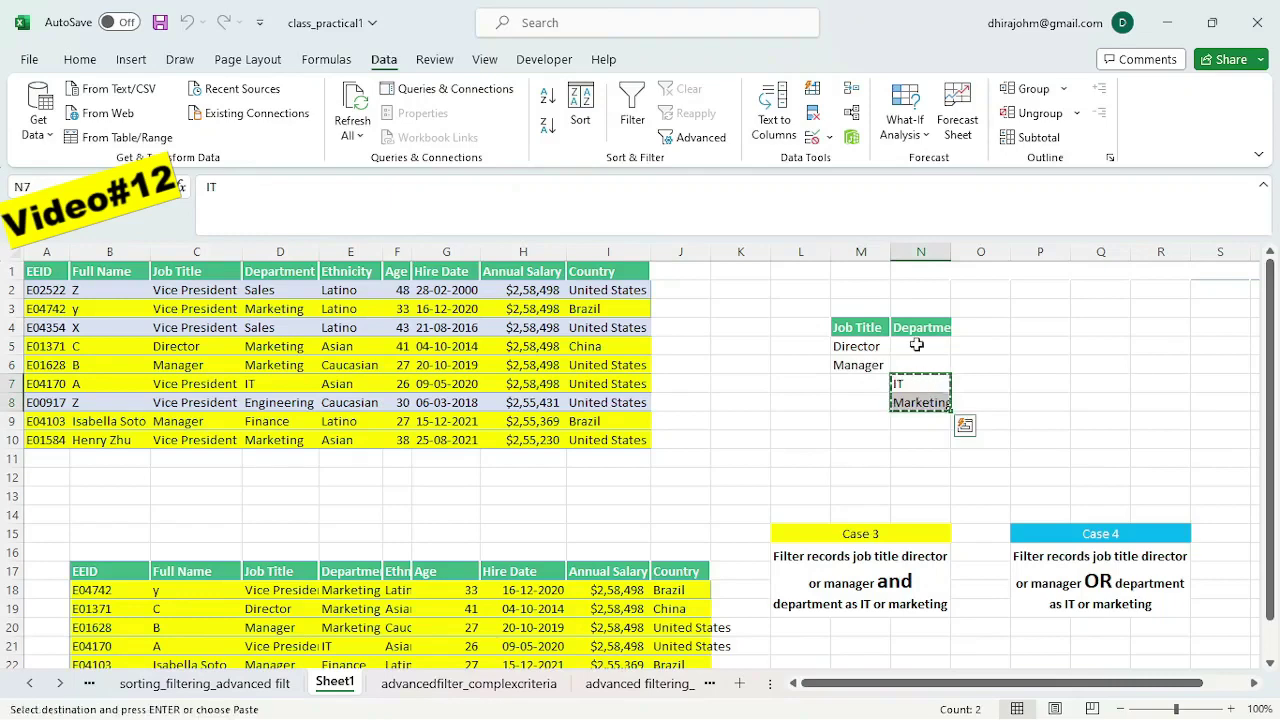
pyautogui.click(917, 347)
pyautogui.hotkey('ctrl', 'v')
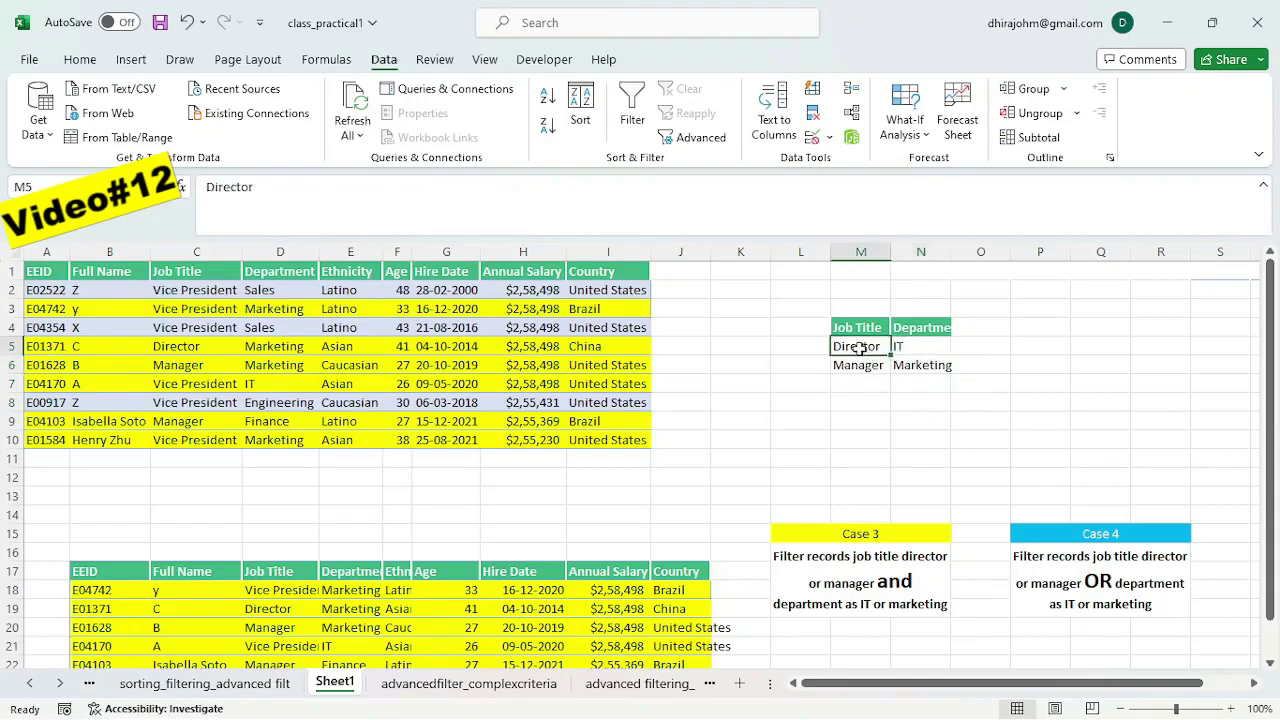
pyautogui.moveTo(858, 347); pyautogui.dragTo(919, 344)
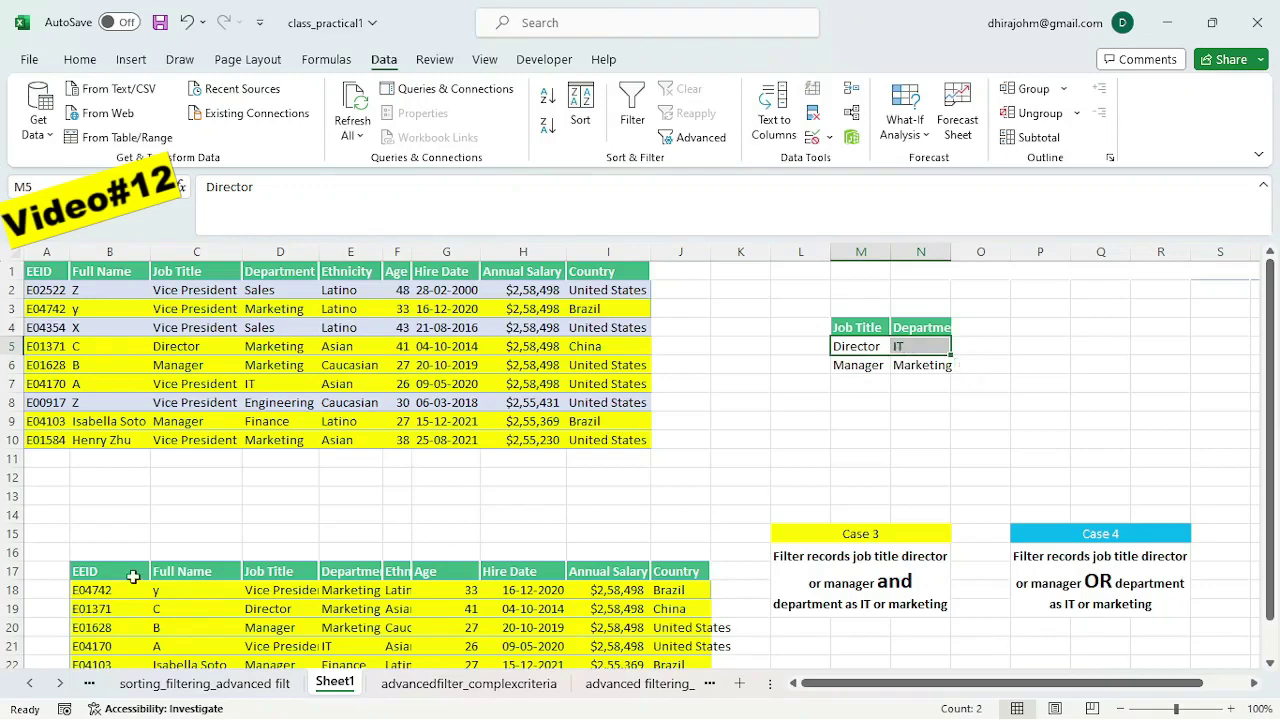
# Step: Clear the previous filter output in B17:J23 below the employee table
pyautogui.scroll(-1, 133, 577)
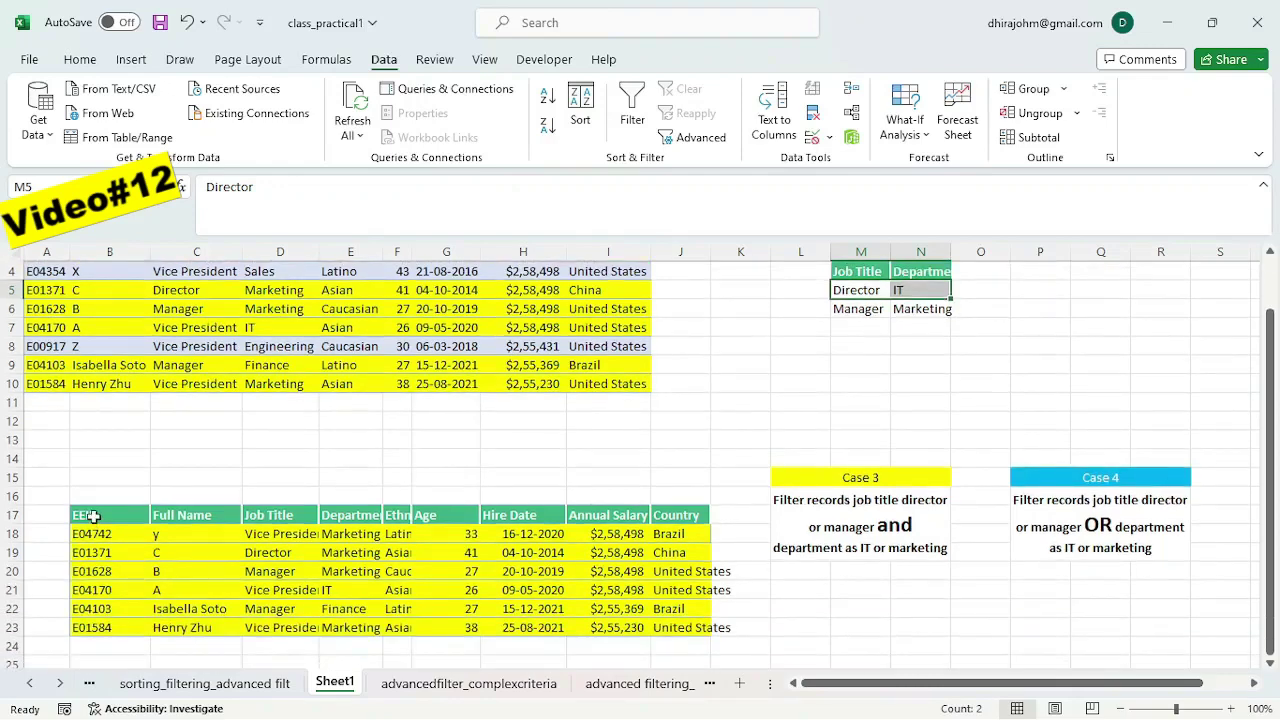
pyautogui.moveTo(93, 516); pyautogui.dragTo(690, 628)
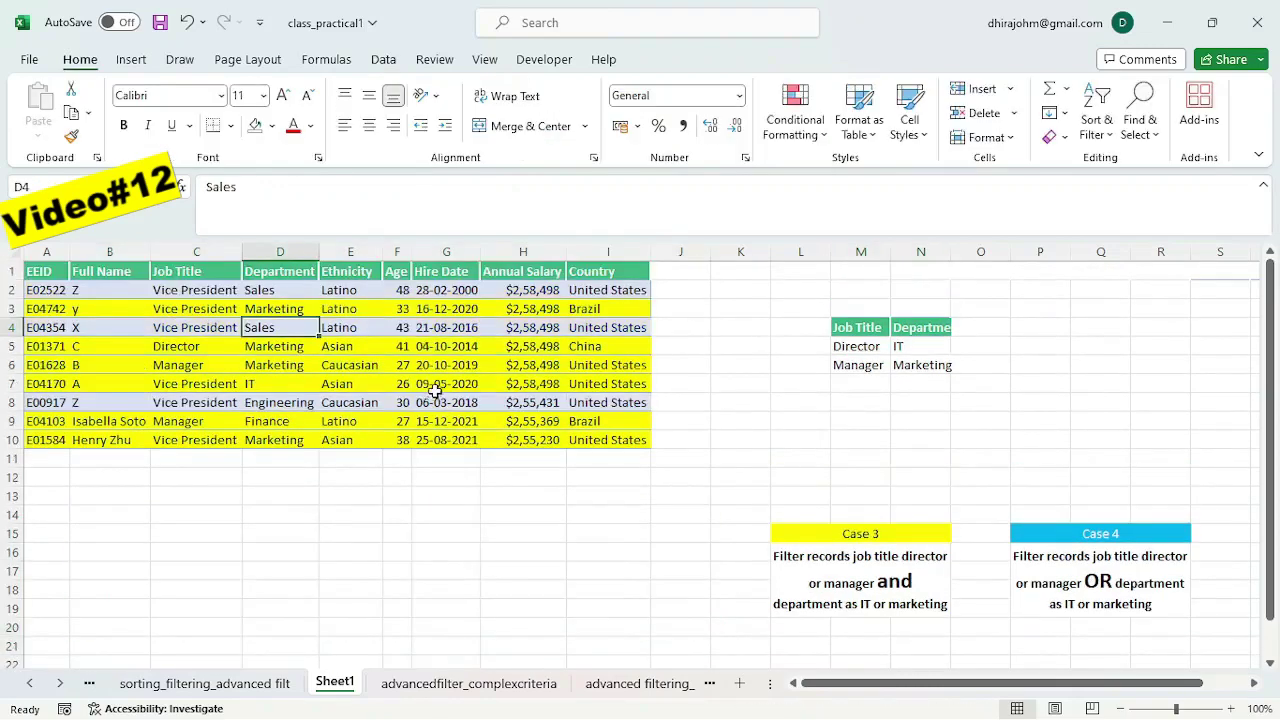
# Step: Start an Advanced Filter on the employee table A1:I10 and set the criteria range to M4:N6
pyautogui.click(383, 62)
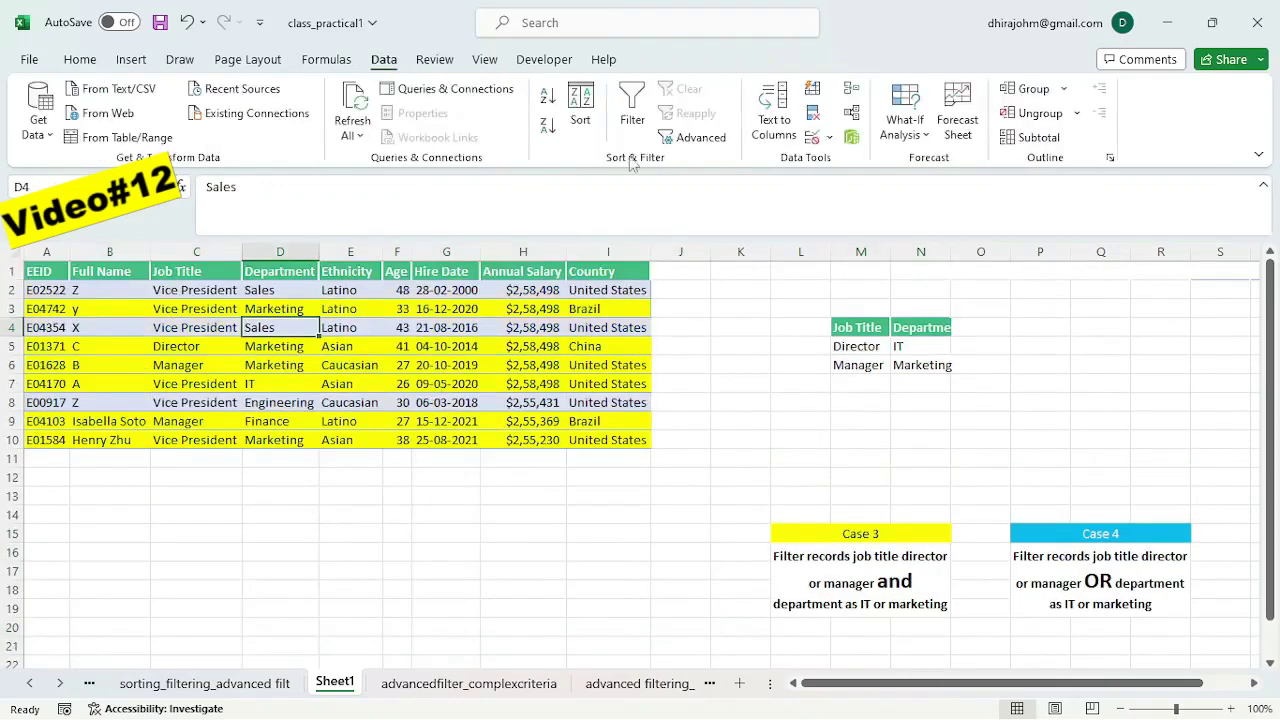
pyautogui.click(700, 137)
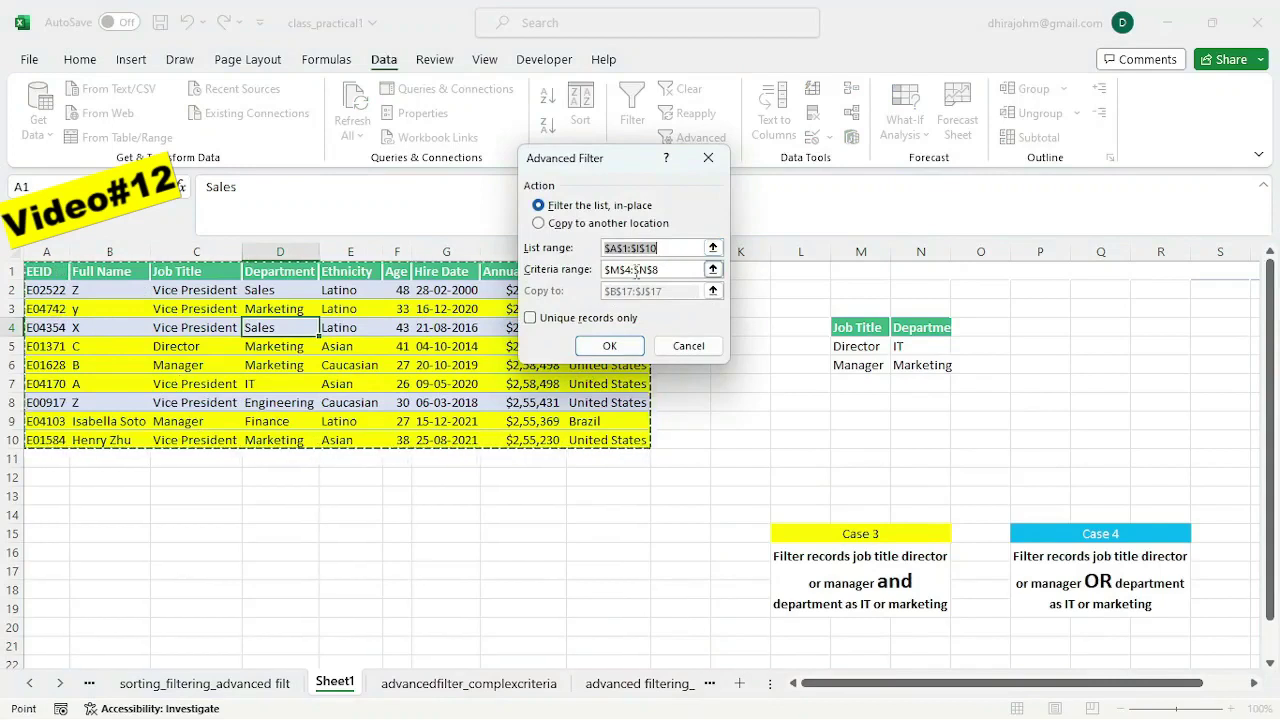
pyautogui.moveTo(677, 270); pyautogui.dragTo(593, 279)
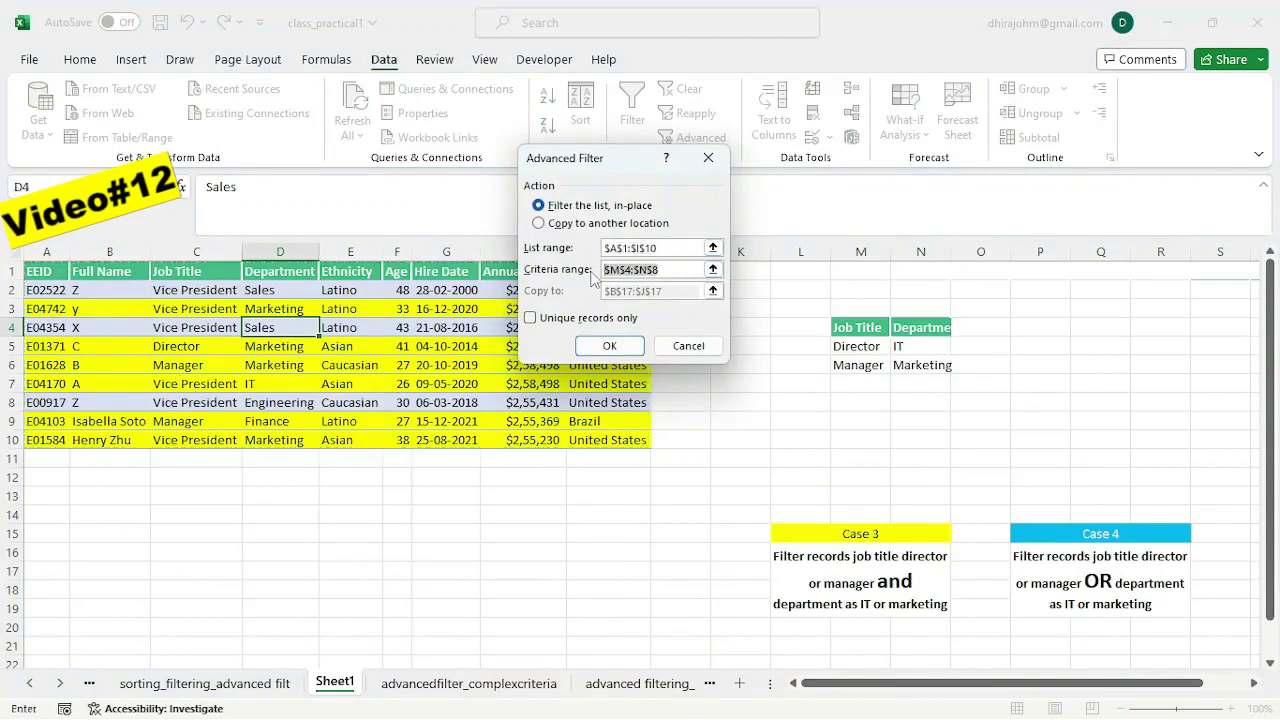
pyautogui.press('BackSpace')
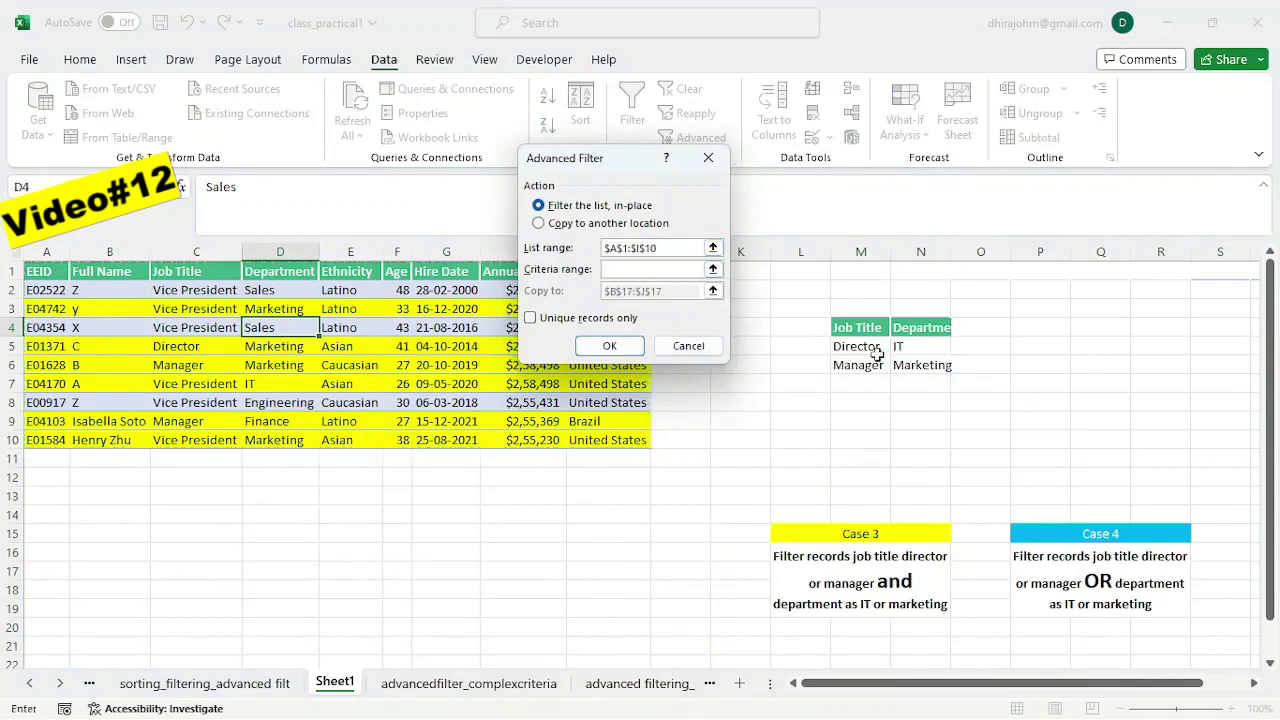
pyautogui.moveTo(845, 325); pyautogui.dragTo(905, 366)
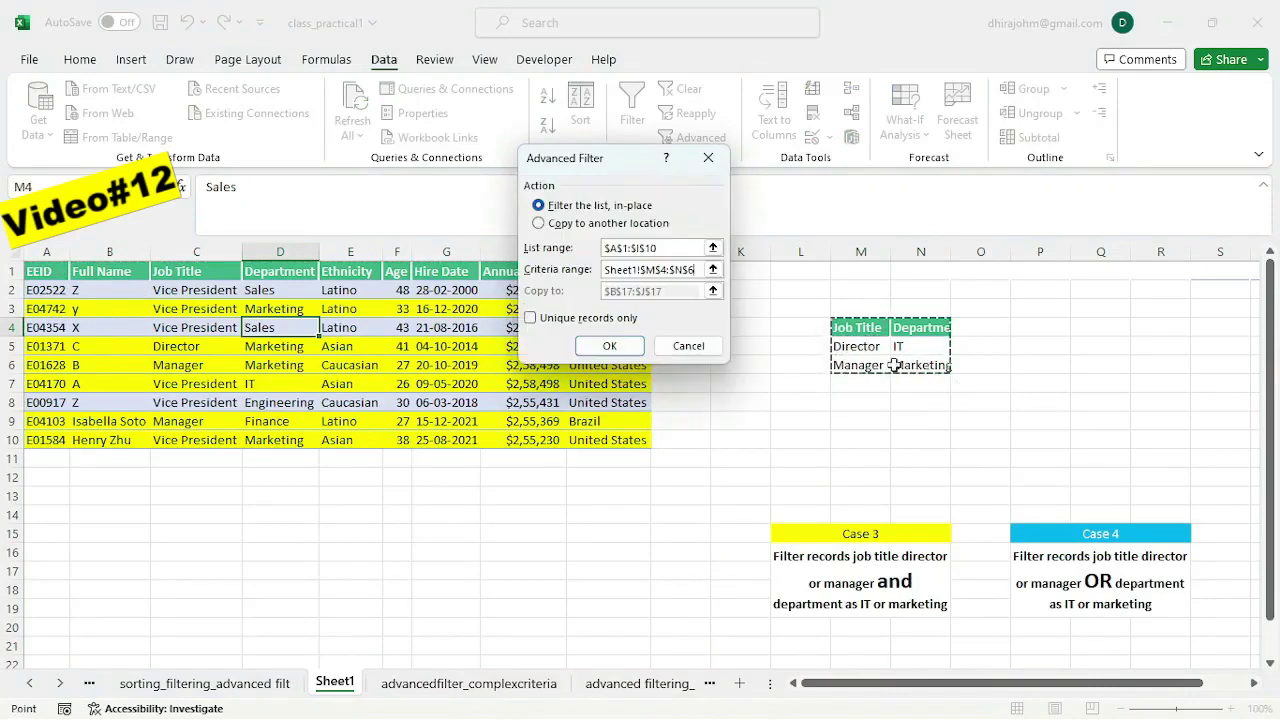
# Step: Set the Advanced Filter to copy to another location with B16 as the destination and run it
pyautogui.click(550, 224)
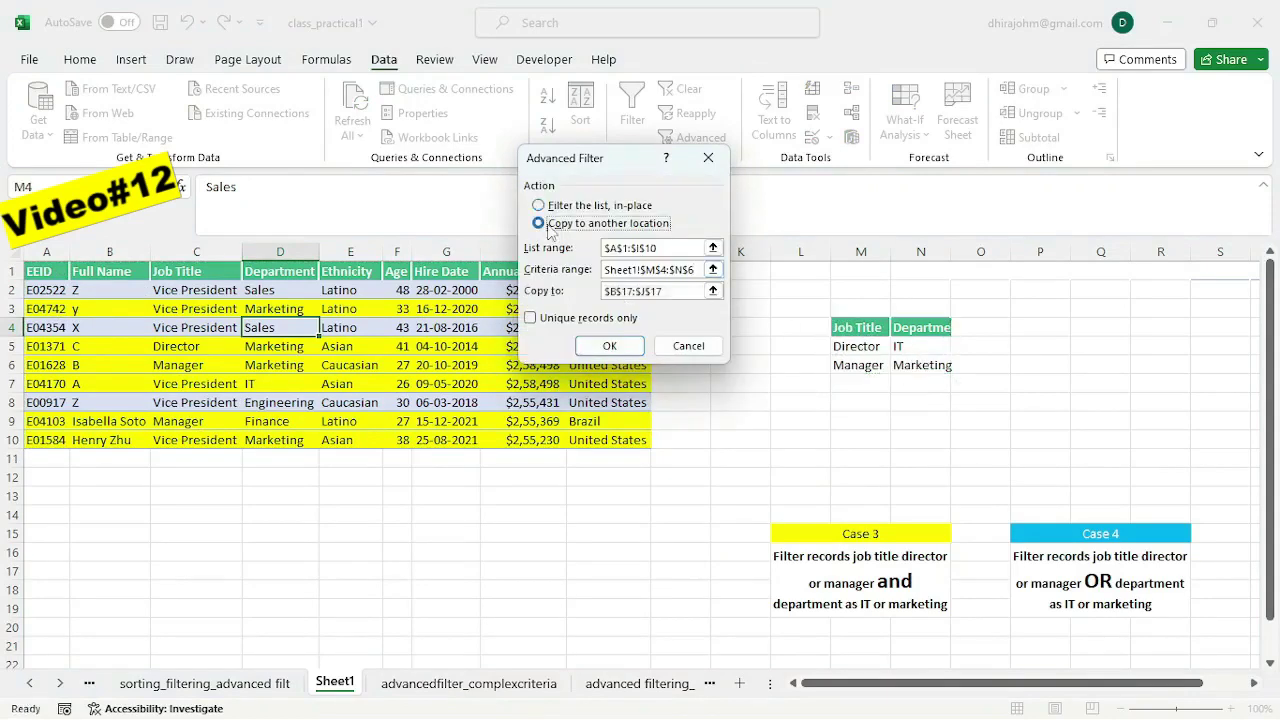
pyautogui.click(660, 291)
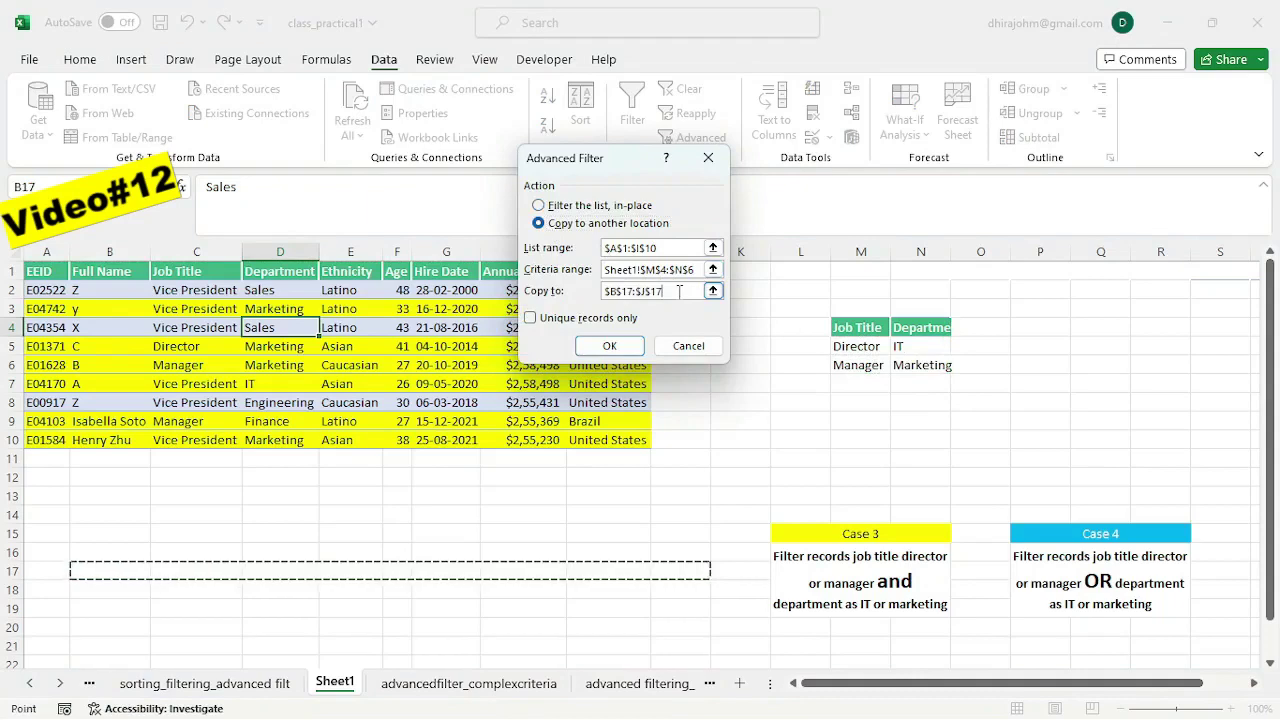
pyautogui.press('BackSpace')
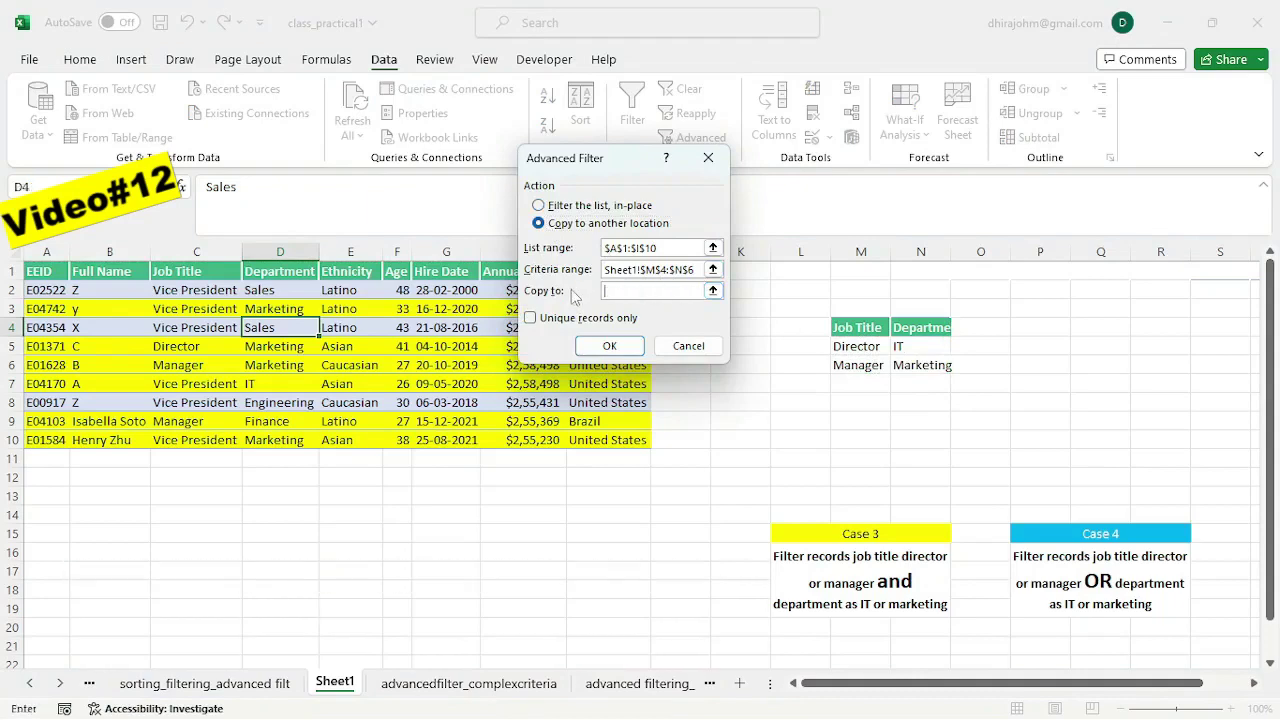
pyautogui.click(99, 553)
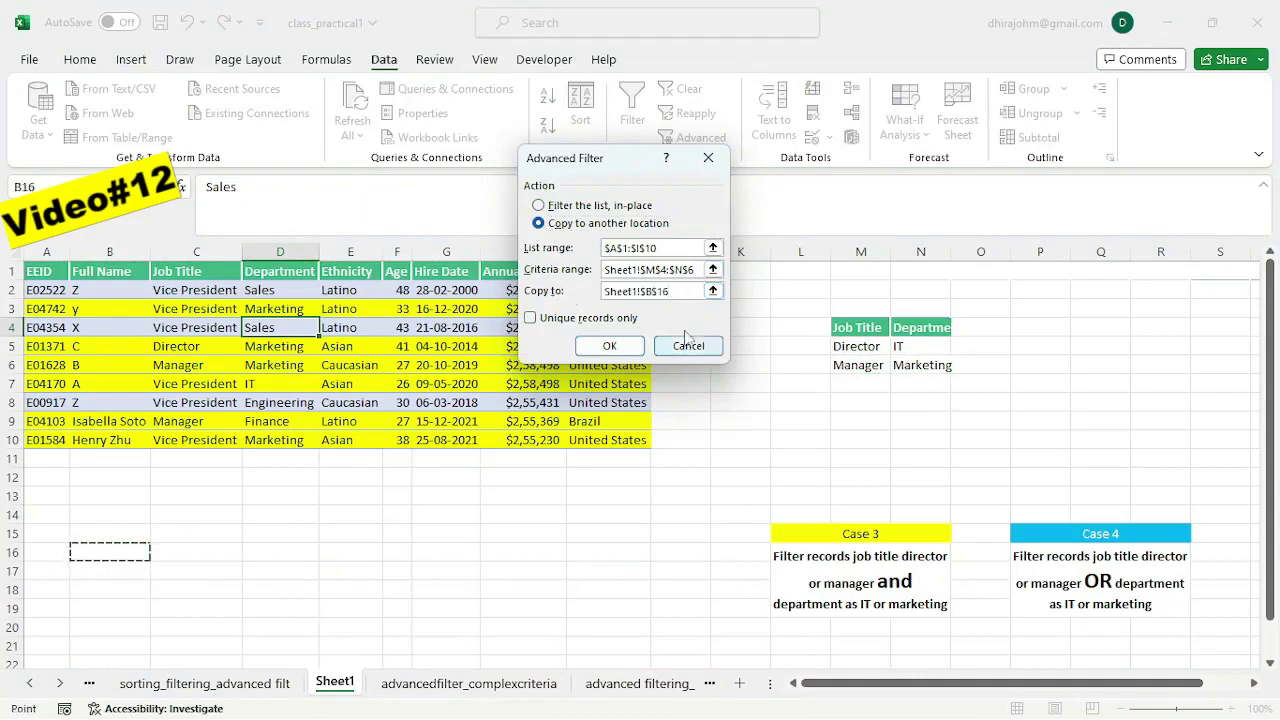
pyautogui.click(609, 346)
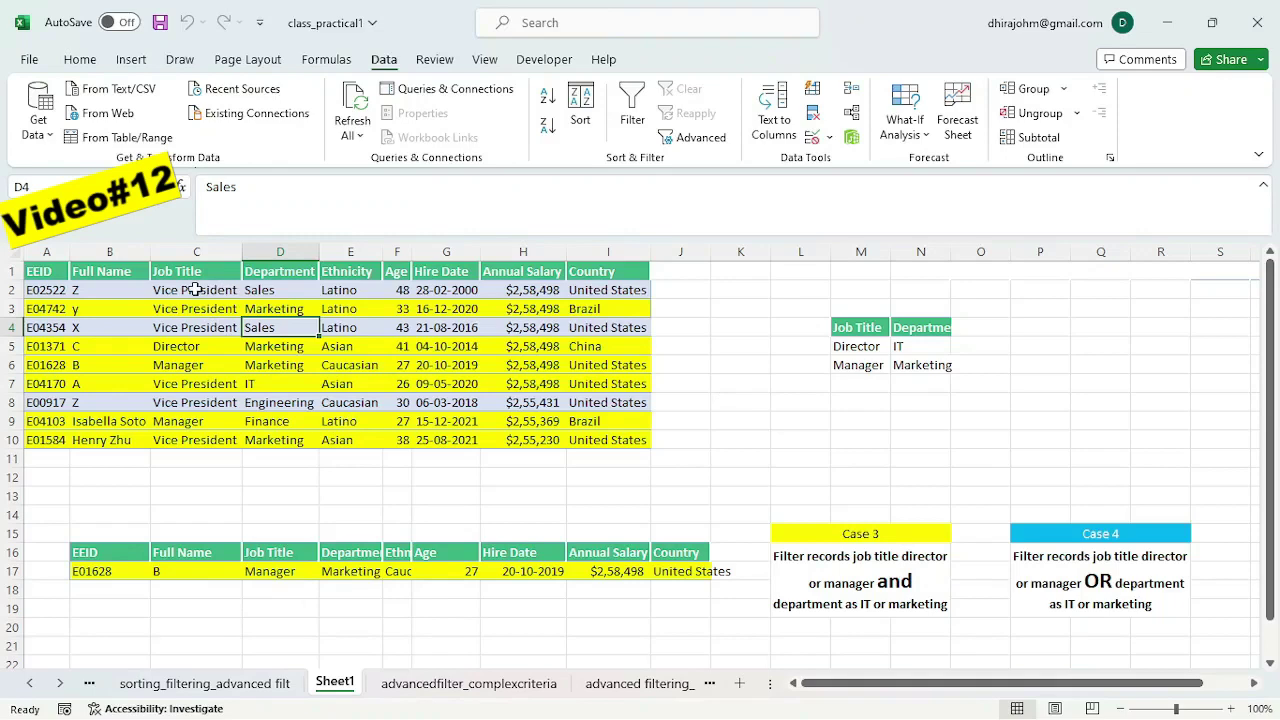
# Step: Move the Marketing criterion from N6 to N7, one row below Manager
pyautogui.click(921, 366)
pyautogui.hotkey('ctrl', 'c')
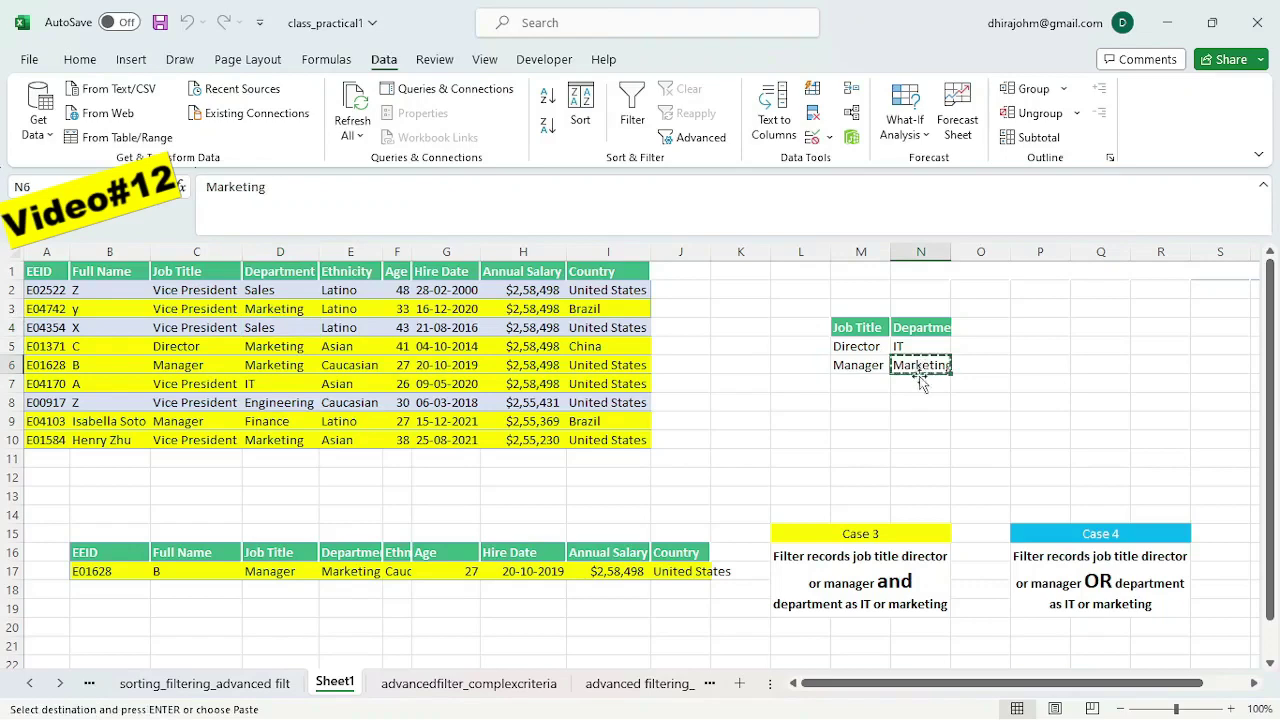
pyautogui.click(918, 385)
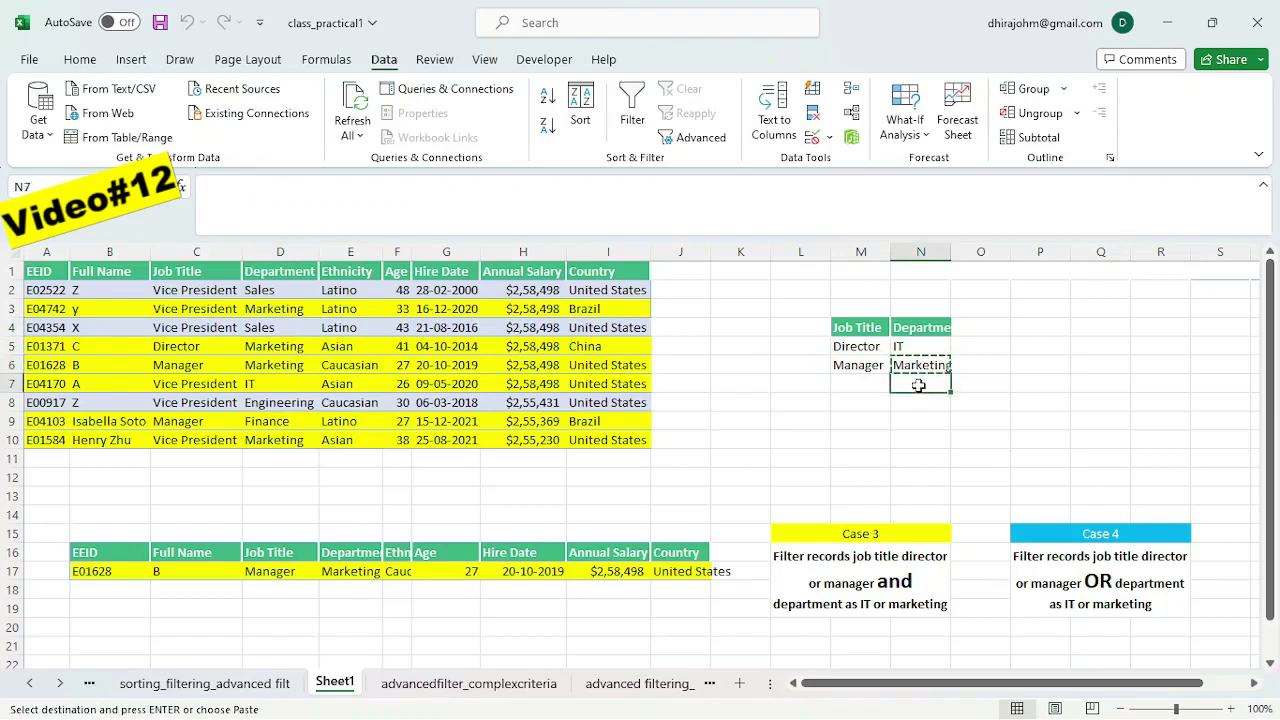
pyautogui.hotkey('ctrl', 'v')
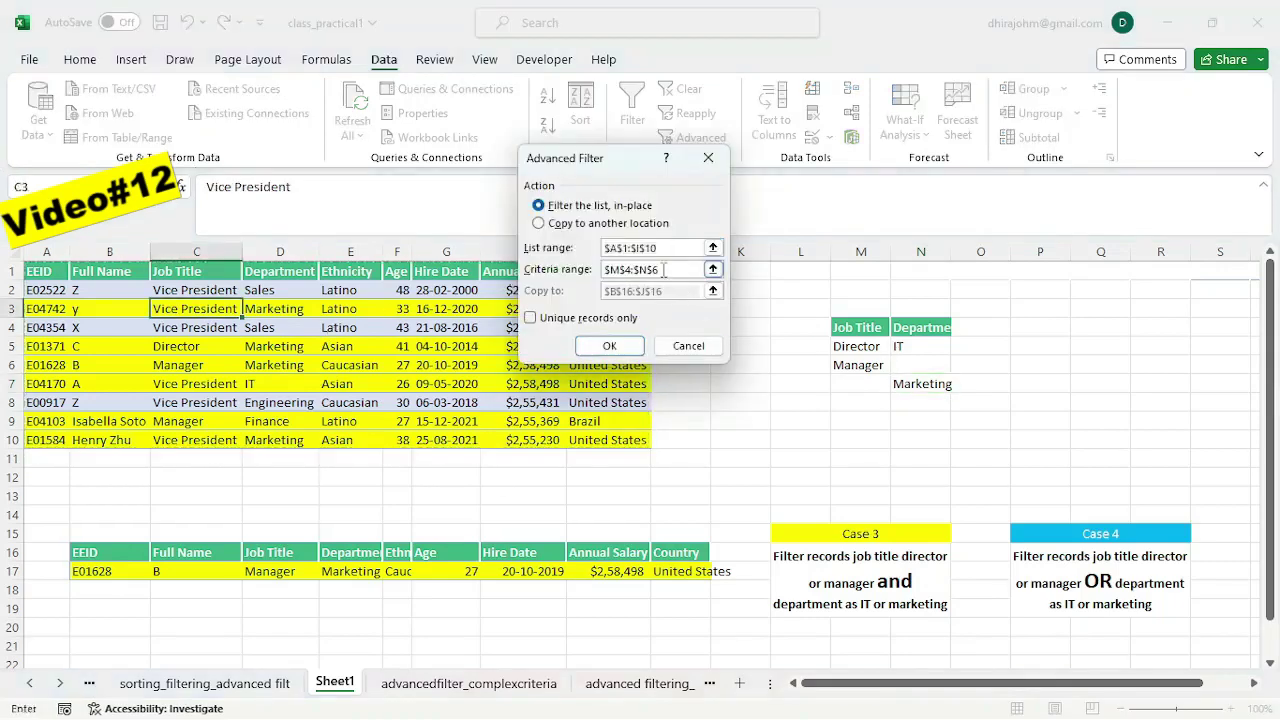
# Step: Run the Advanced Filter on A1:I10 with criteria range M4:N7, copying the matching records to B19
pyautogui.moveTo(664, 270); pyautogui.dragTo(525, 272)
pyautogui.press('BackSpace')
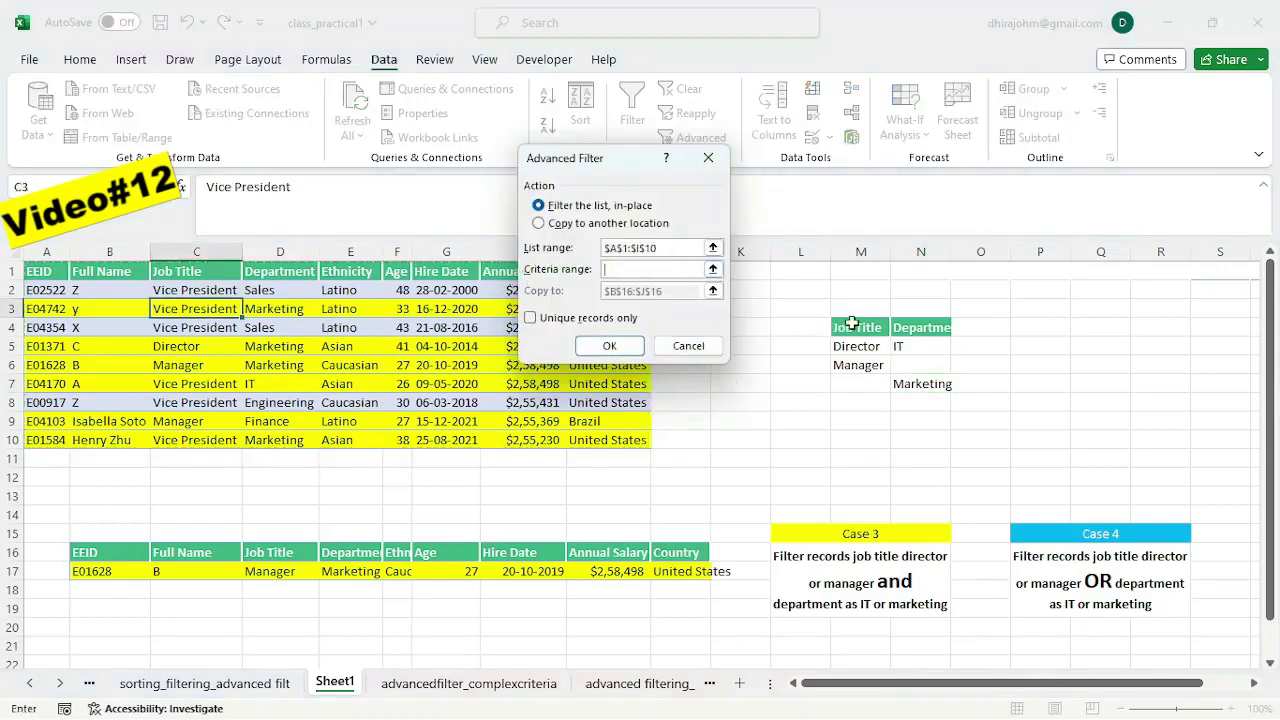
pyautogui.moveTo(852, 322); pyautogui.dragTo(908, 382)
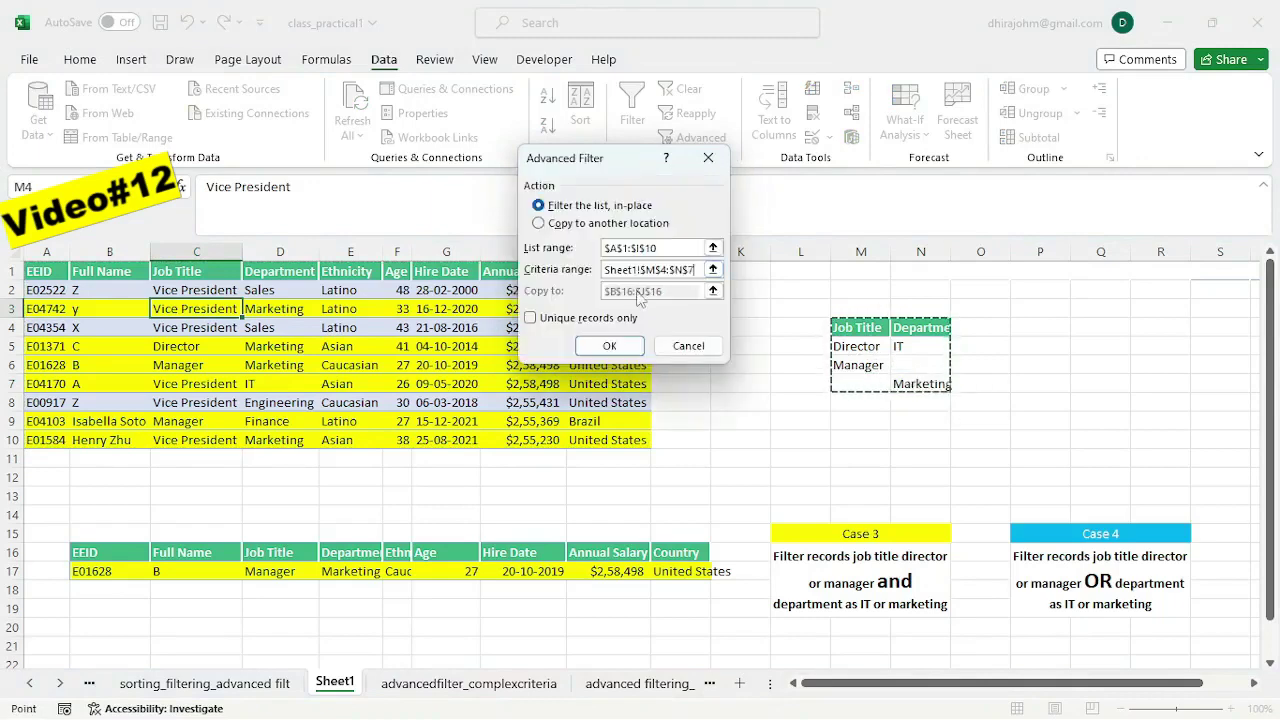
pyautogui.click(556, 223)
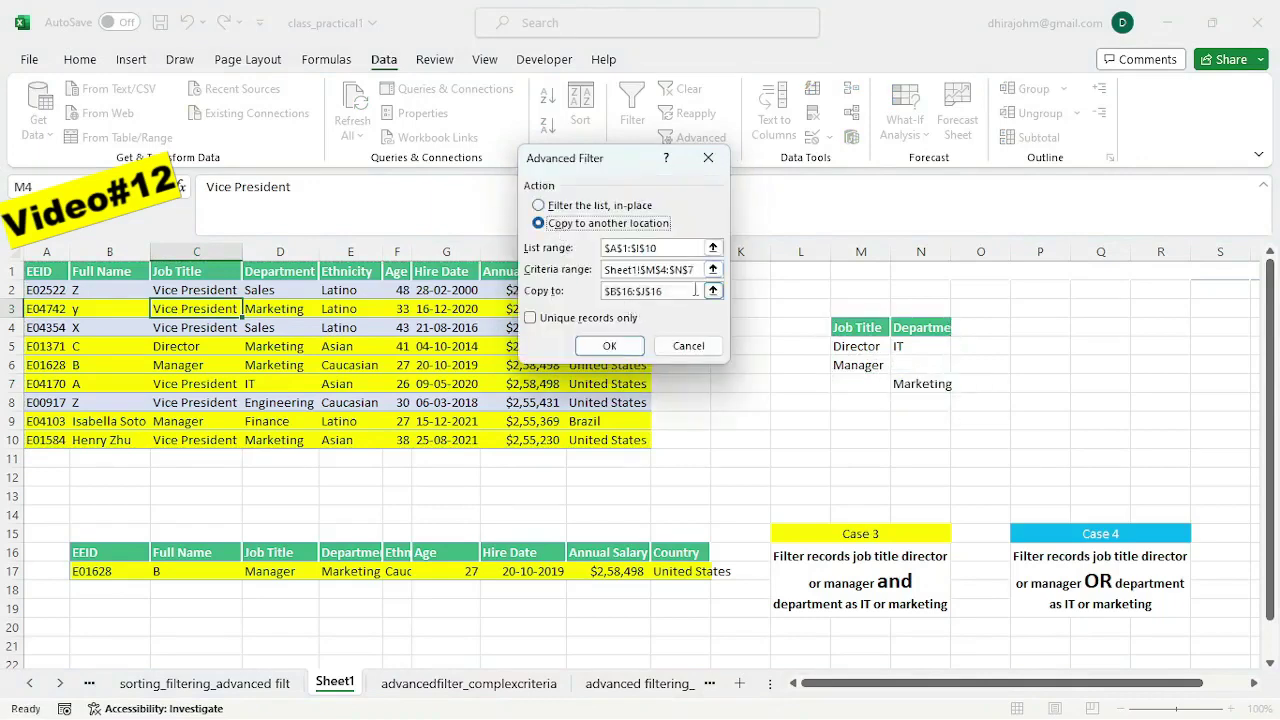
pyautogui.moveTo(676, 291); pyautogui.dragTo(535, 292)
pyautogui.press('BackSpace')
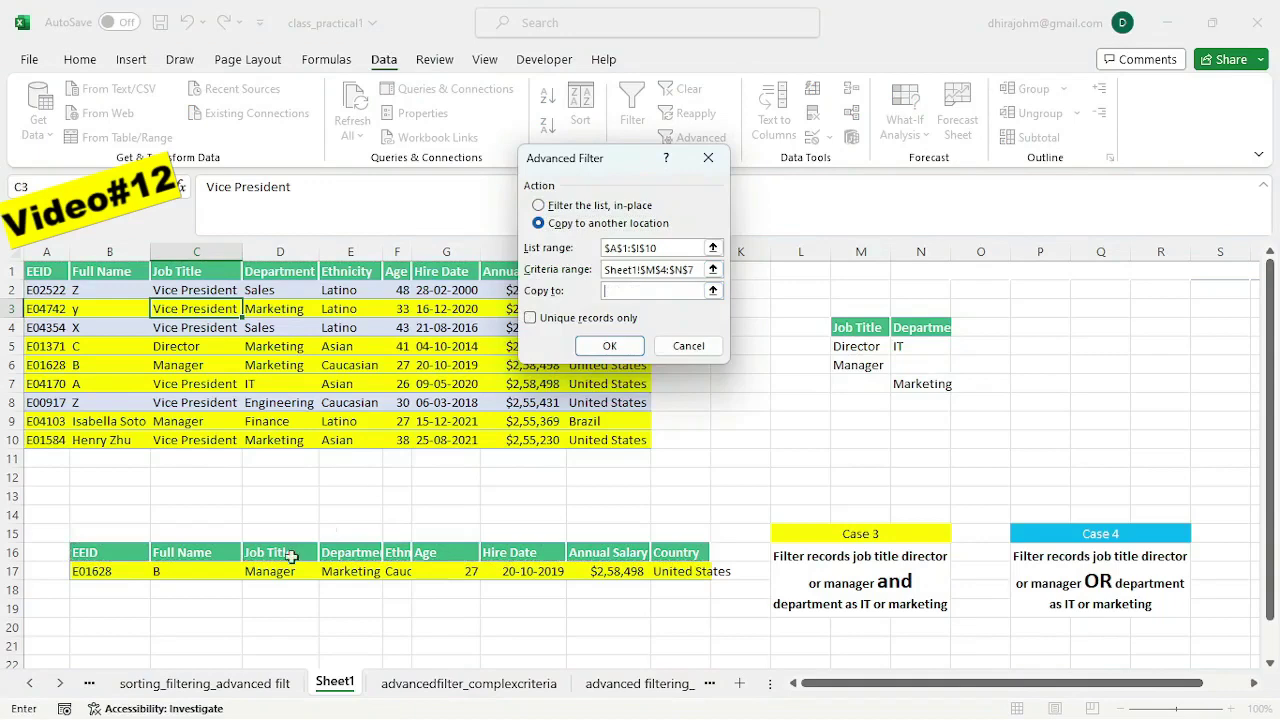
pyautogui.click(97, 611)
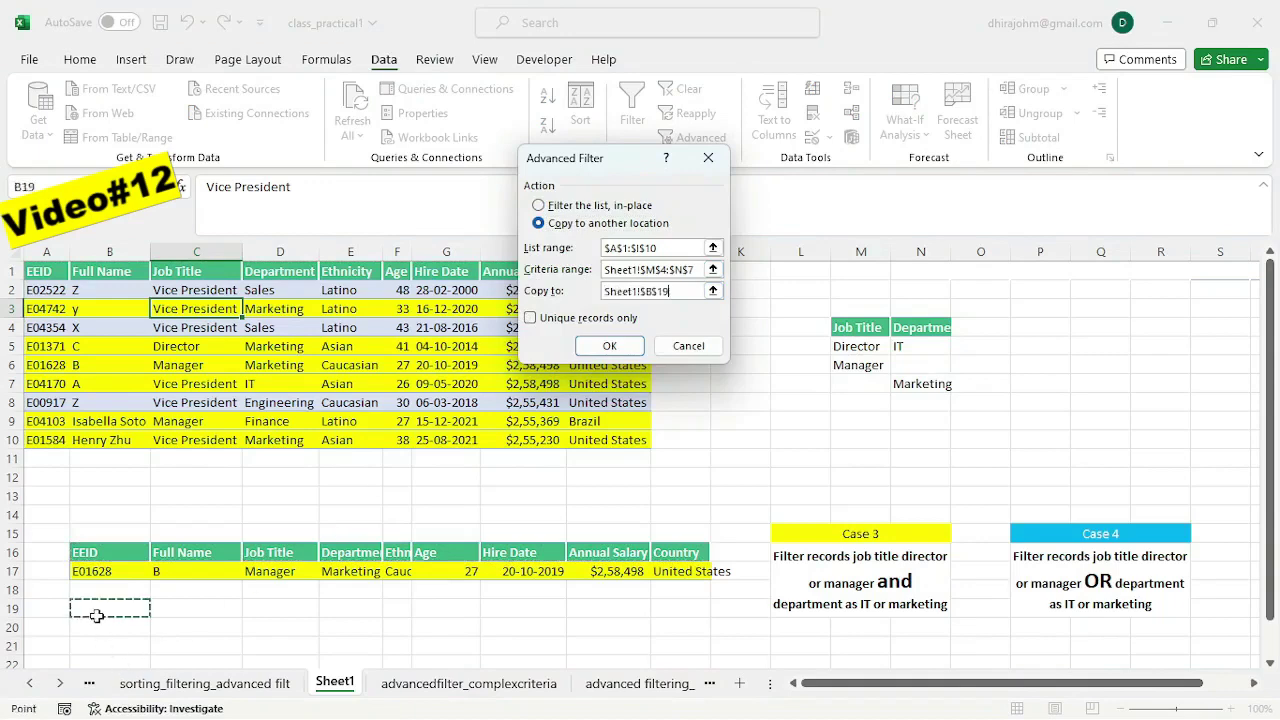
pyautogui.click(599, 346)
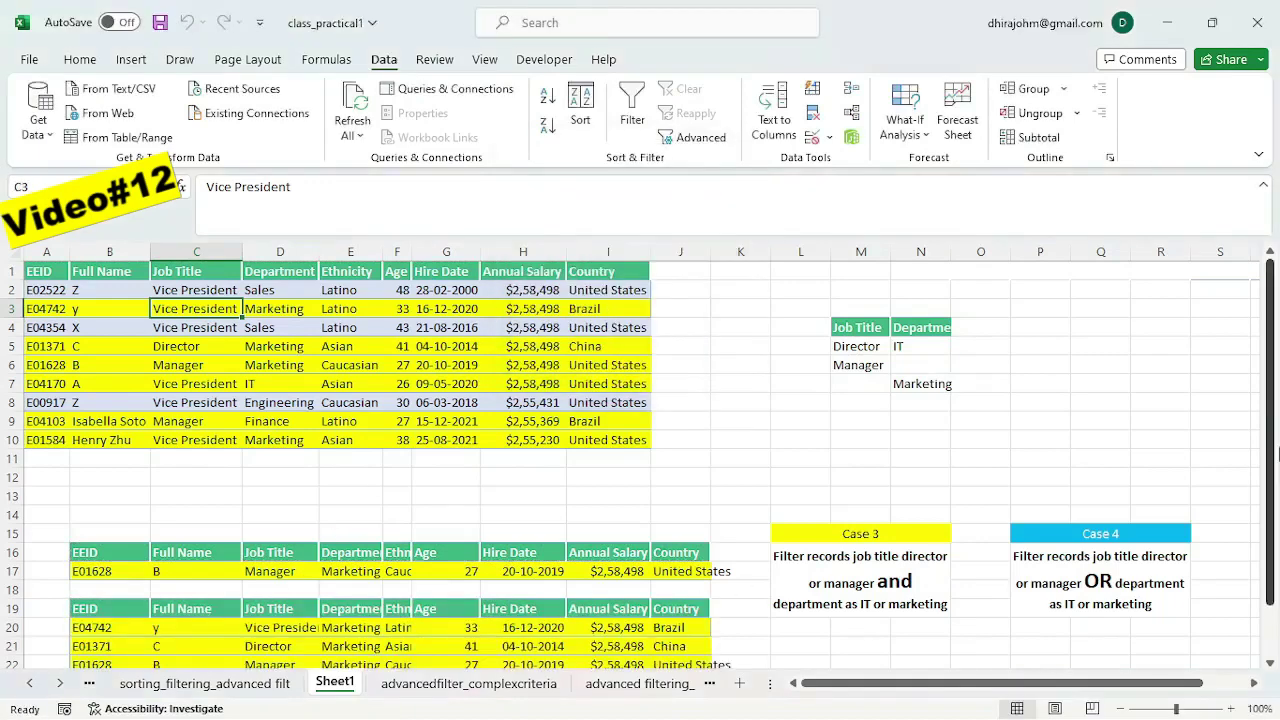
# Step: Examine the Job Title and Department of each record copied below B19 against the Director with IT, Manager, or Marketing criteria
pyautogui.moveTo(1270, 368); pyautogui.dragTo(1269, 420)
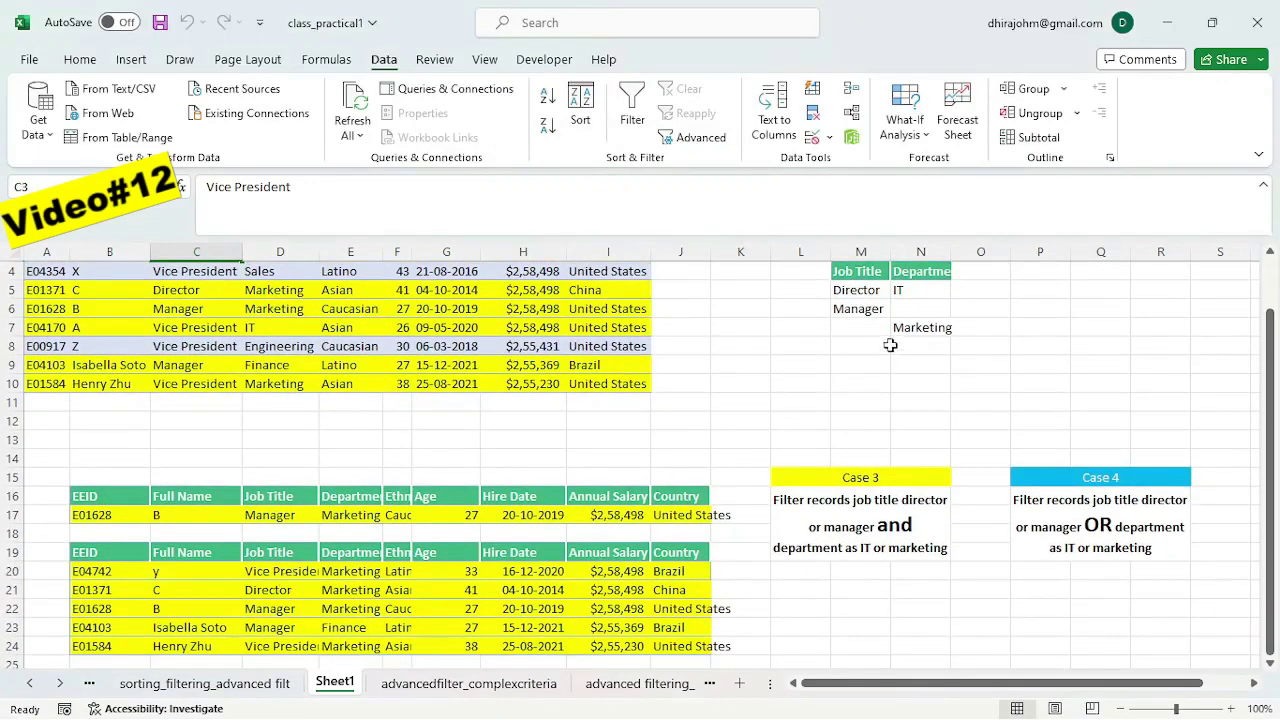
pyautogui.click(345, 573)
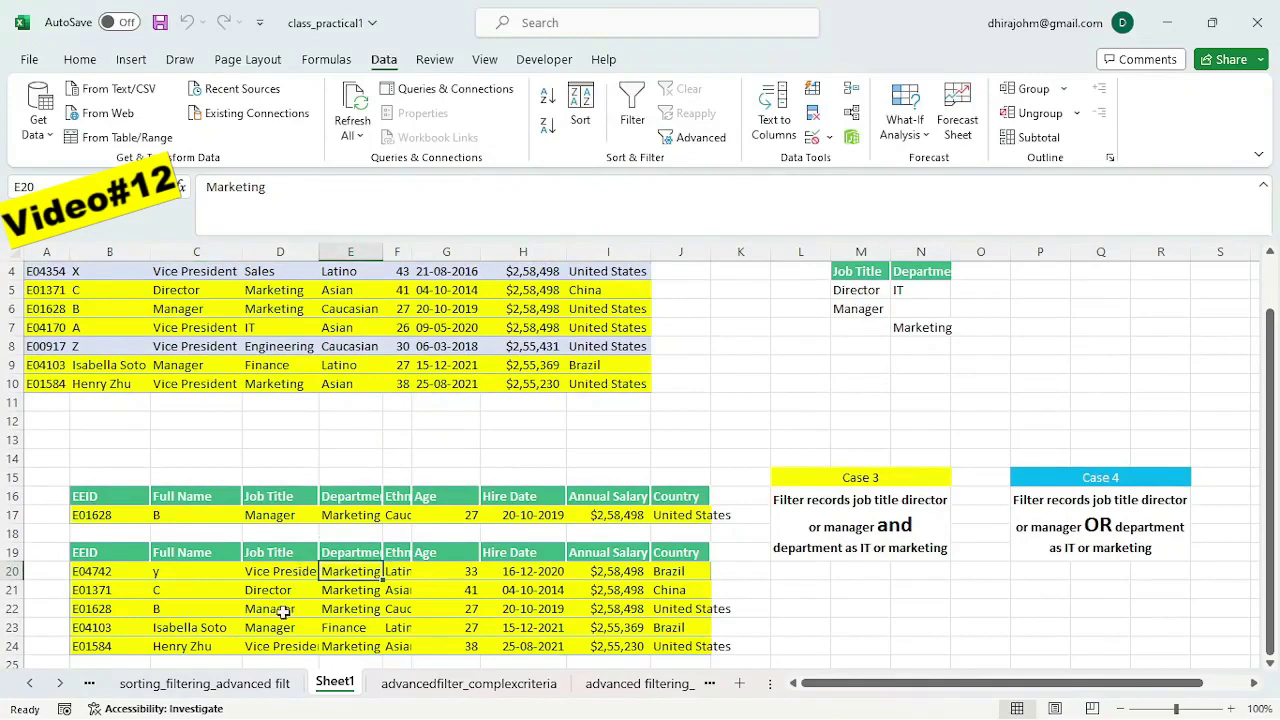
pyautogui.click(340, 591)
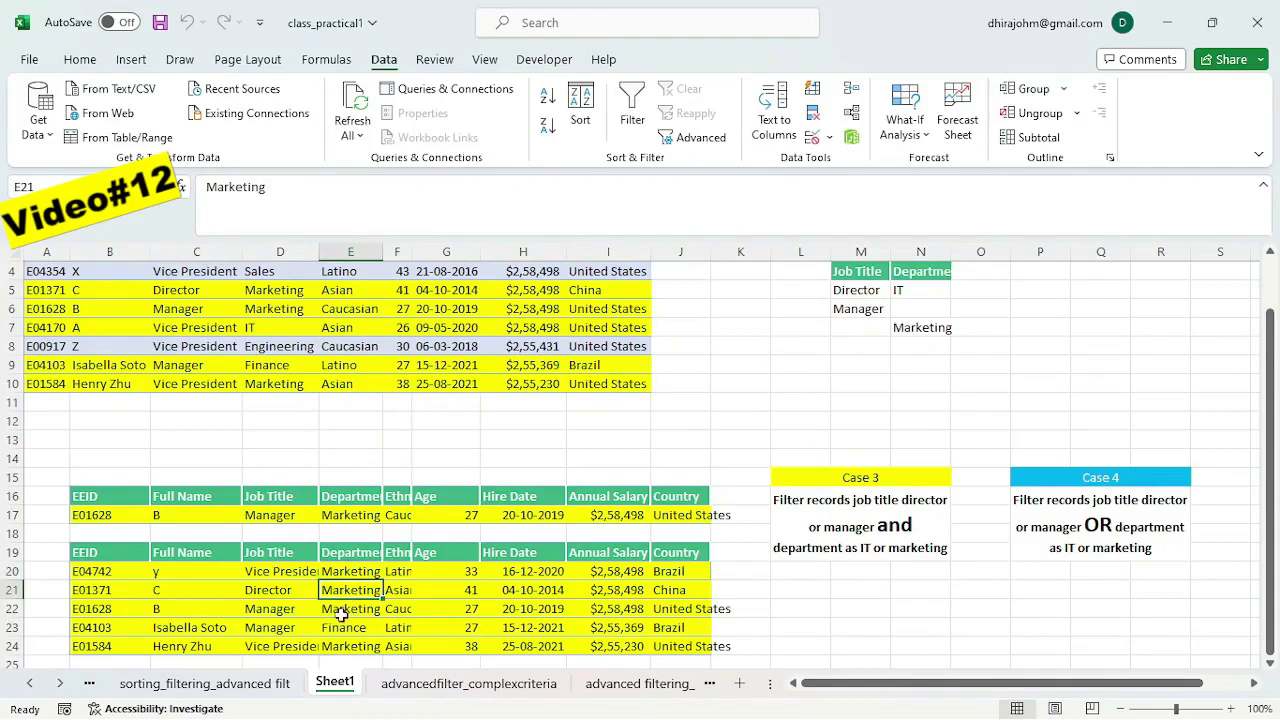
pyautogui.click(280, 613)
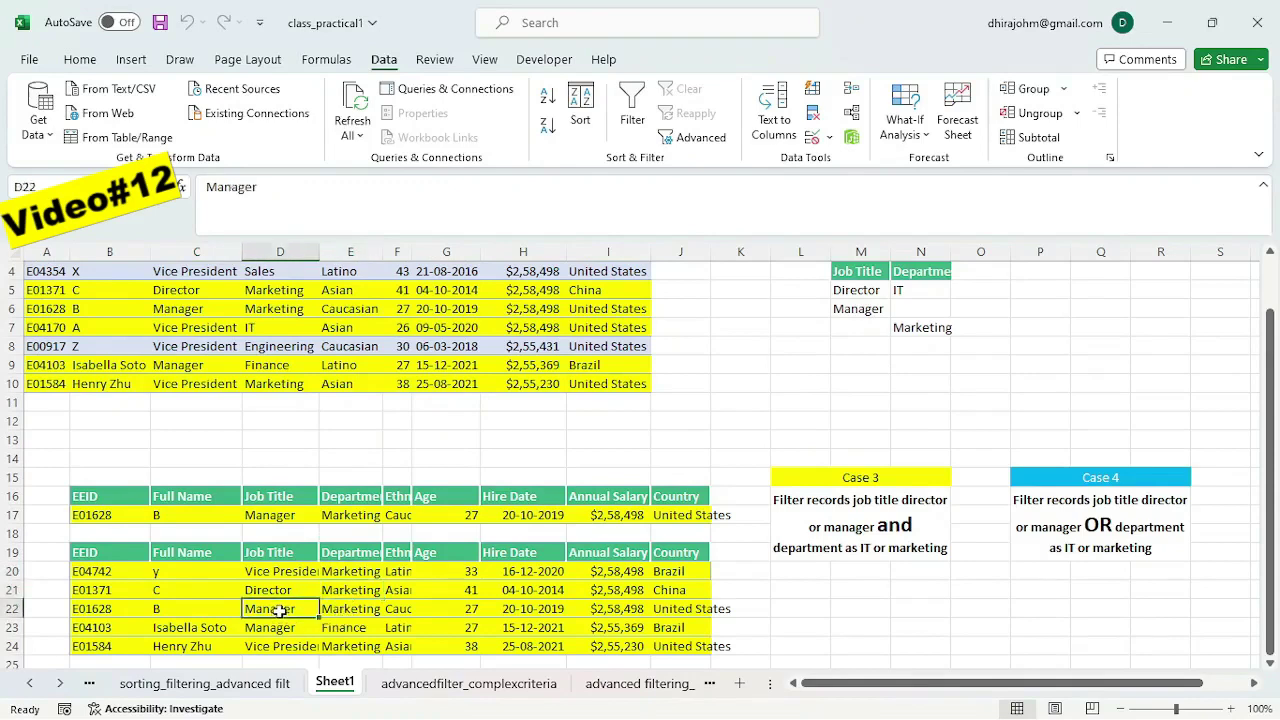
pyautogui.click(355, 613)
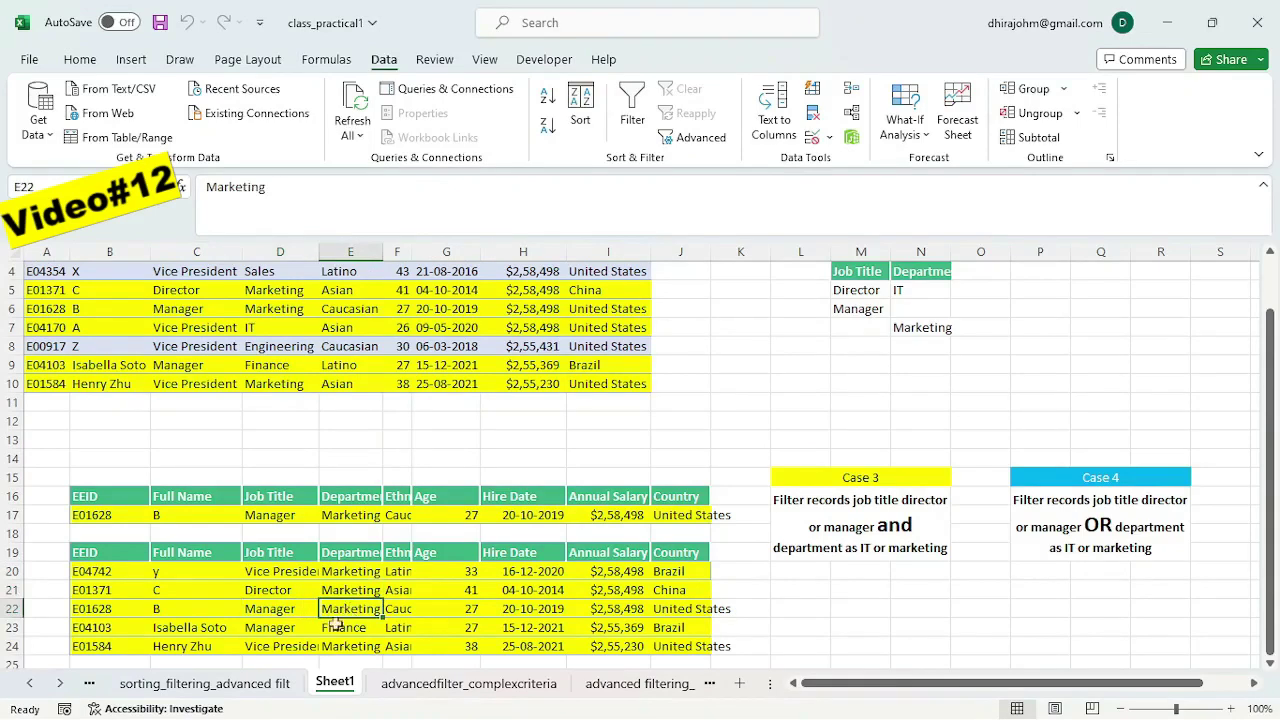
pyautogui.click(278, 630)
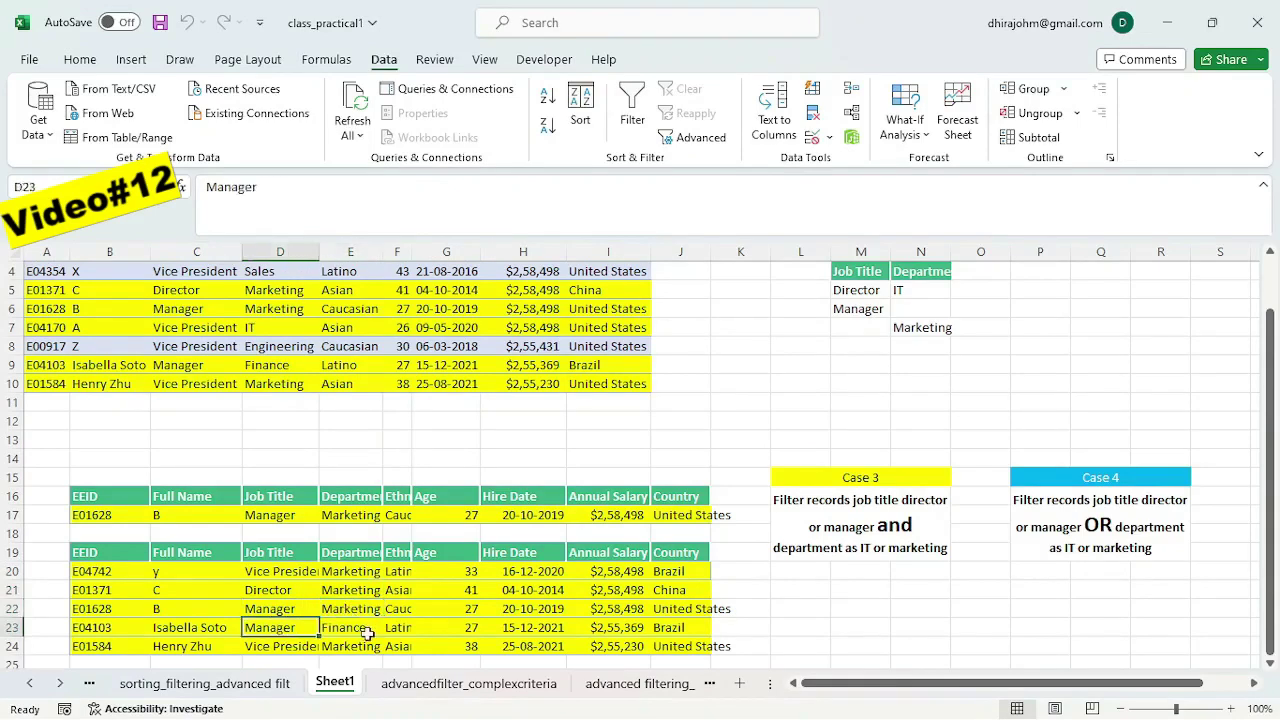
pyautogui.scroll(-1, 367, 632)
pyautogui.click(297, 593)
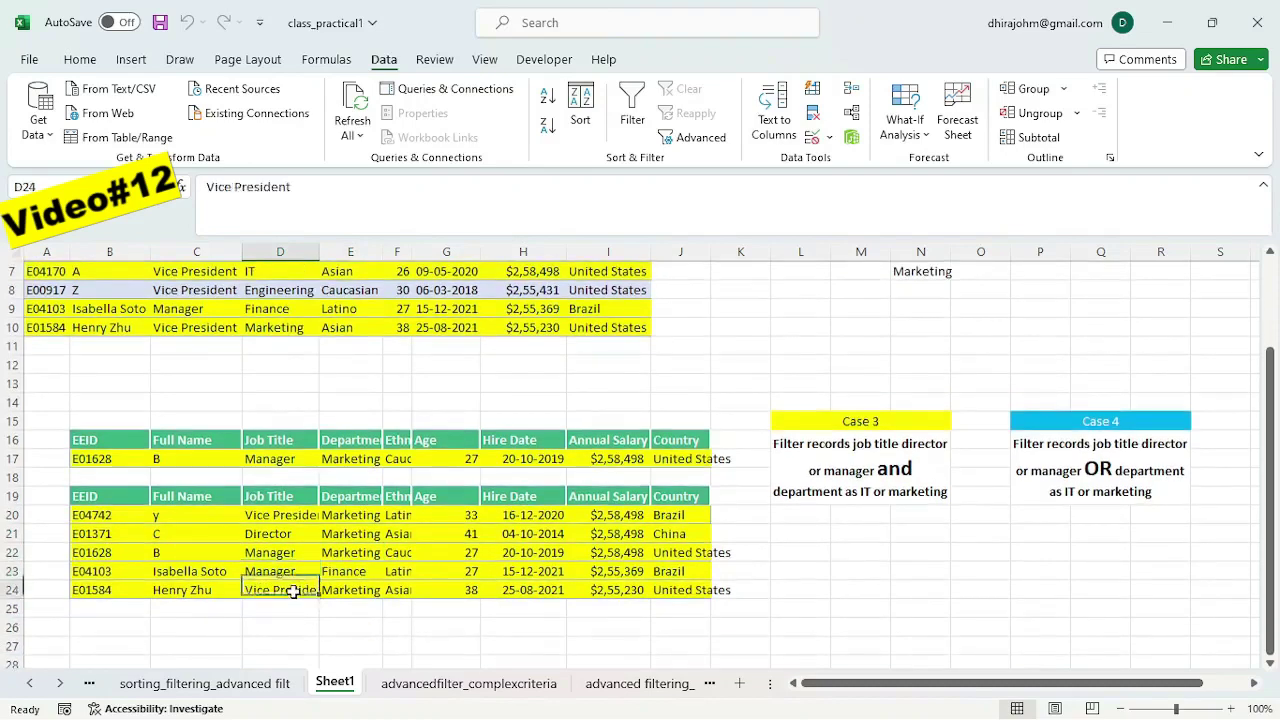
pyautogui.click(355, 591)
pyautogui.scroll(2, 374, 607)
pyautogui.click(196, 271)
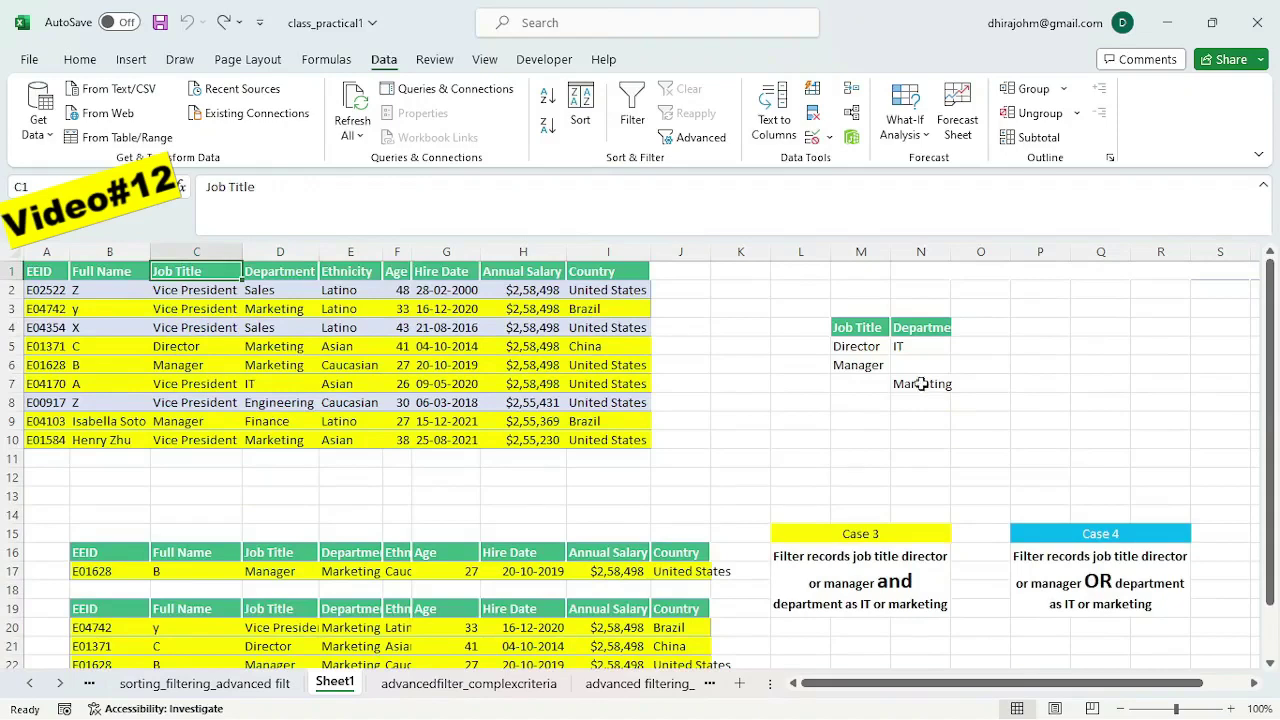
# Step: Move the Marketing criterion from N7 back to N6, on the same row as Manager
pyautogui.click(919, 384)
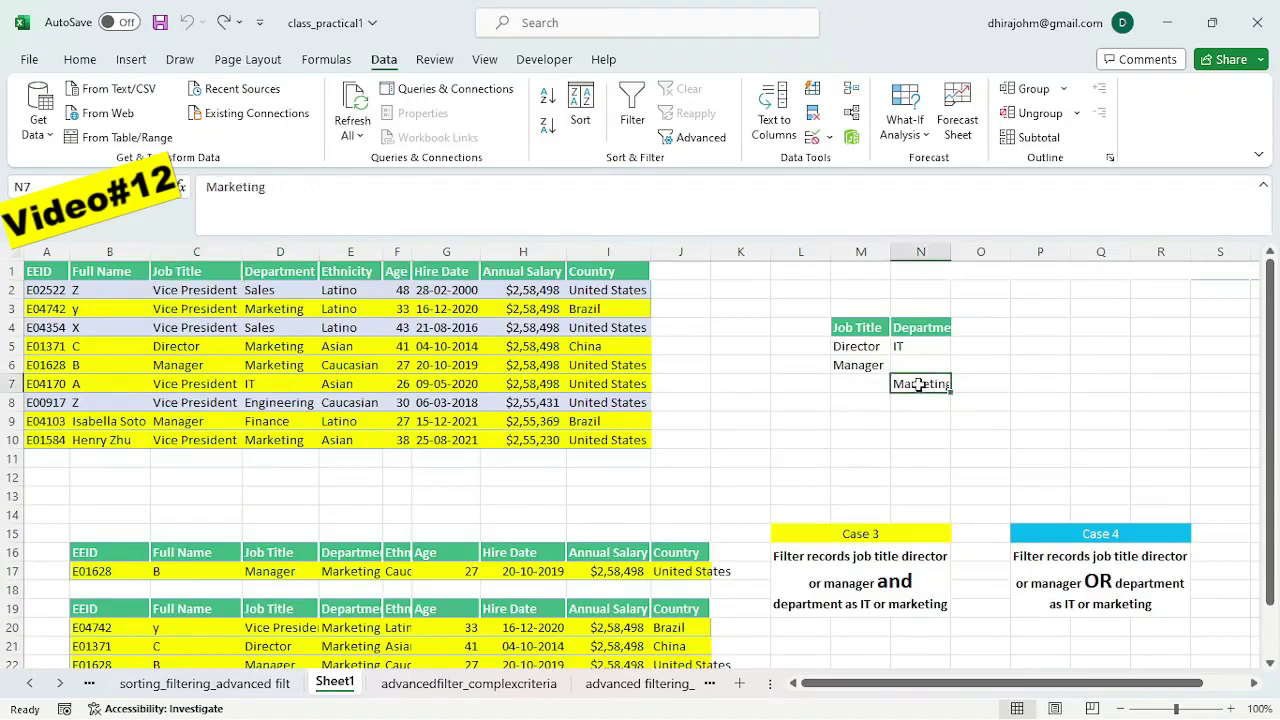
pyautogui.moveTo(919, 384); pyautogui.dragTo(913, 365)
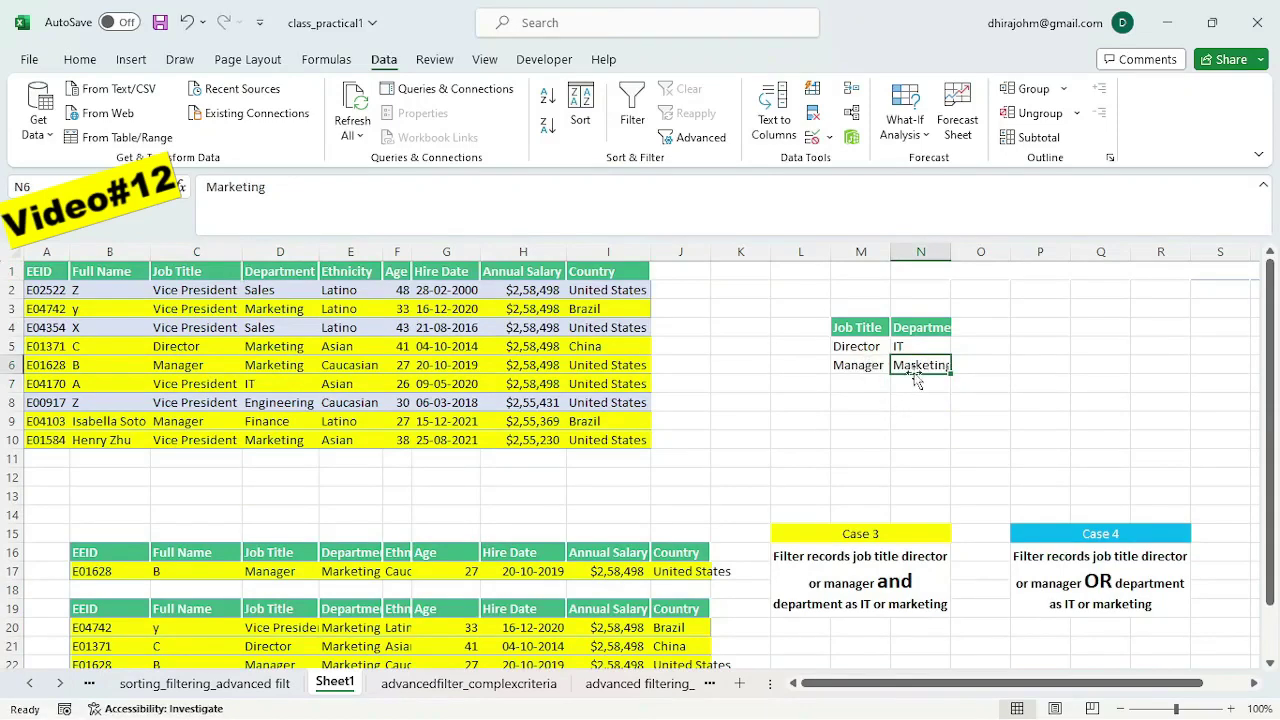
pyautogui.press('Right')
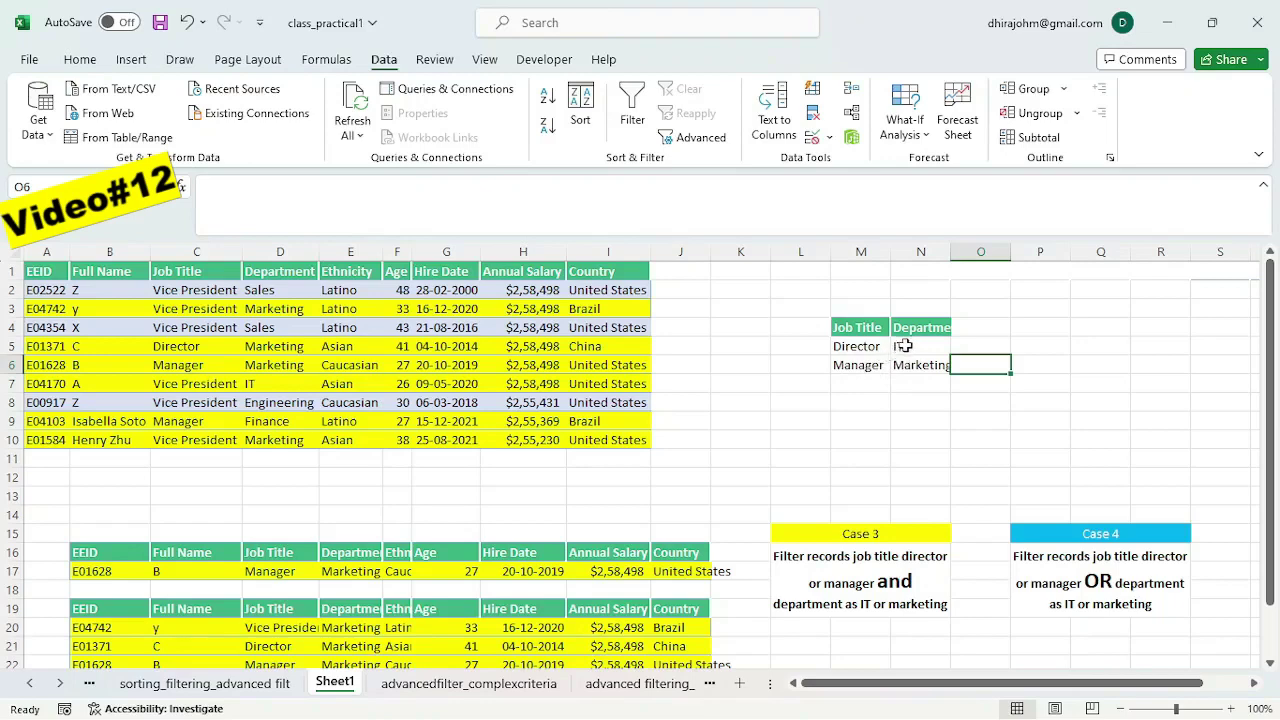
# Step: Add a criteria row in M7:N7 pairing Job Title Director with Department Marketing
pyautogui.click(859, 382)
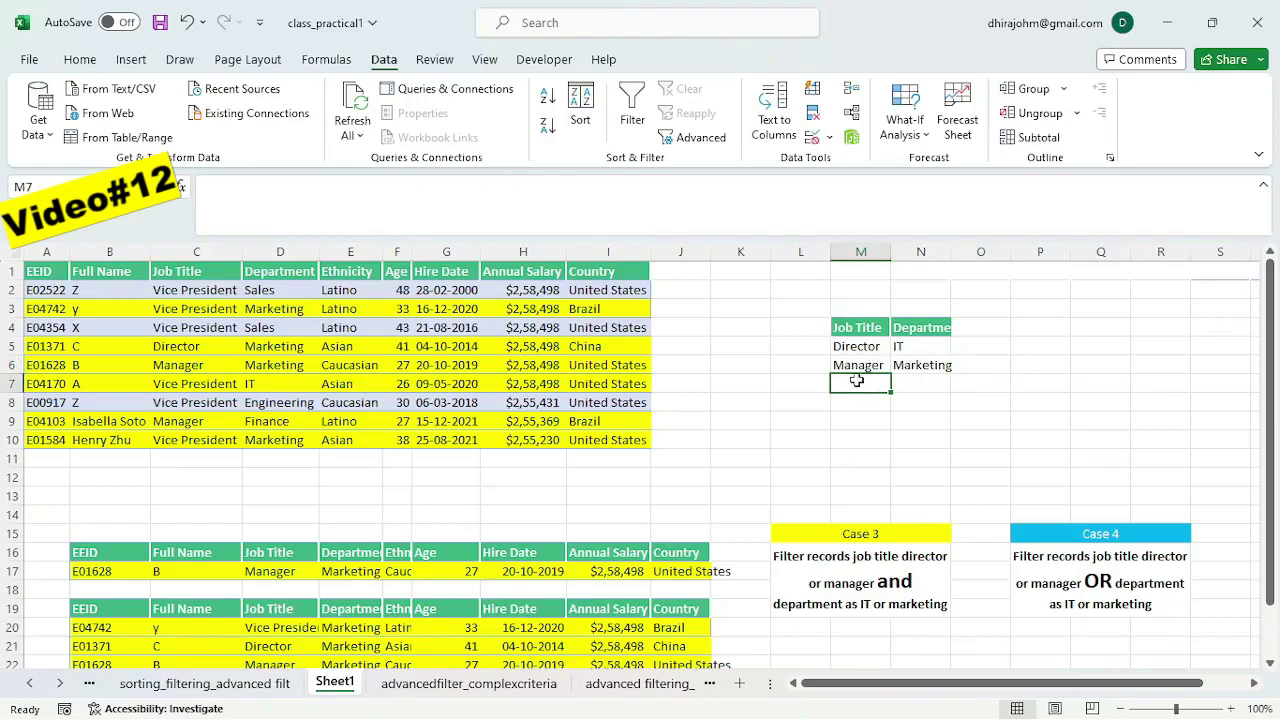
pyautogui.write('Director')
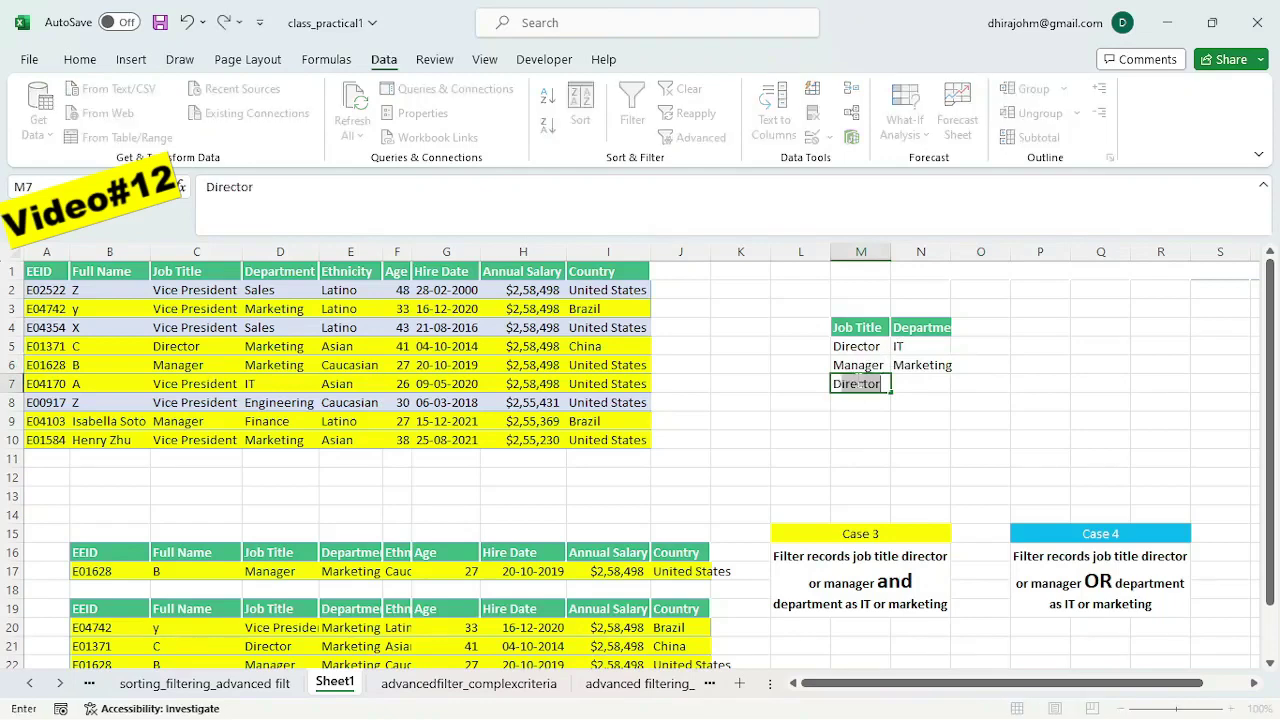
pyautogui.click(908, 366)
pyautogui.hotkey('ctrl', 'c')
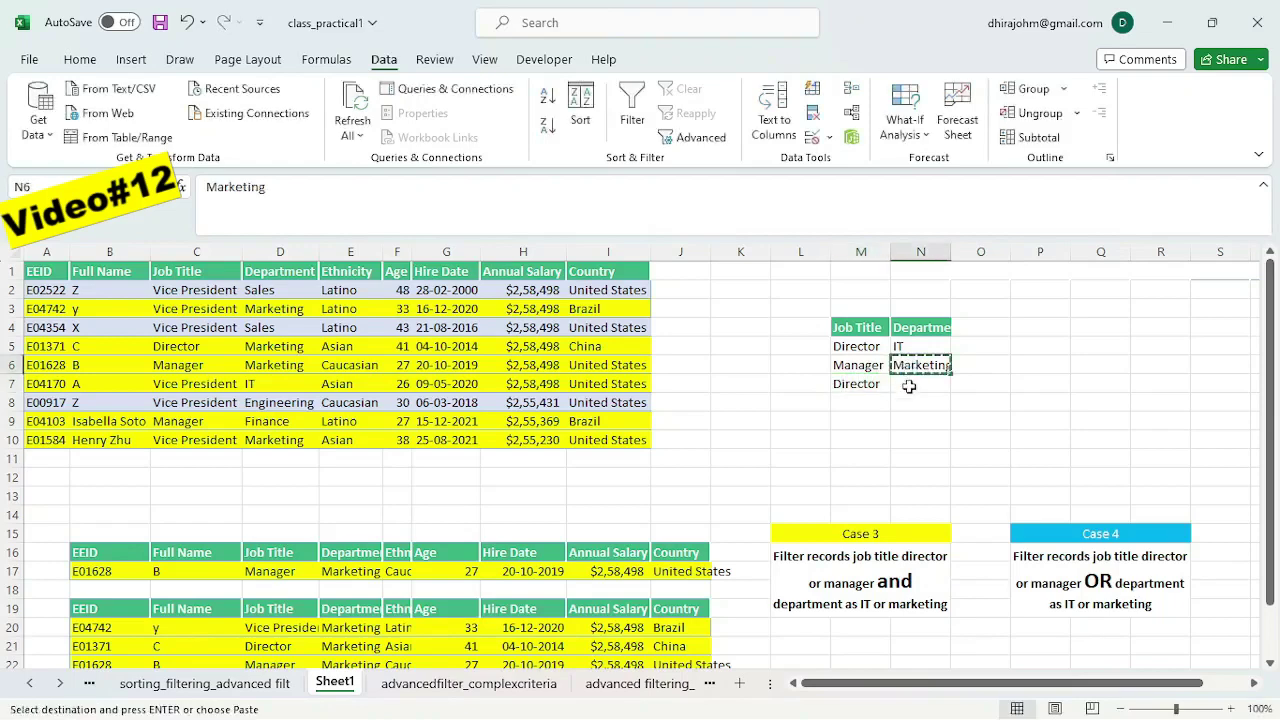
pyautogui.click(907, 390)
pyautogui.hotkey('ctrl', 'v')
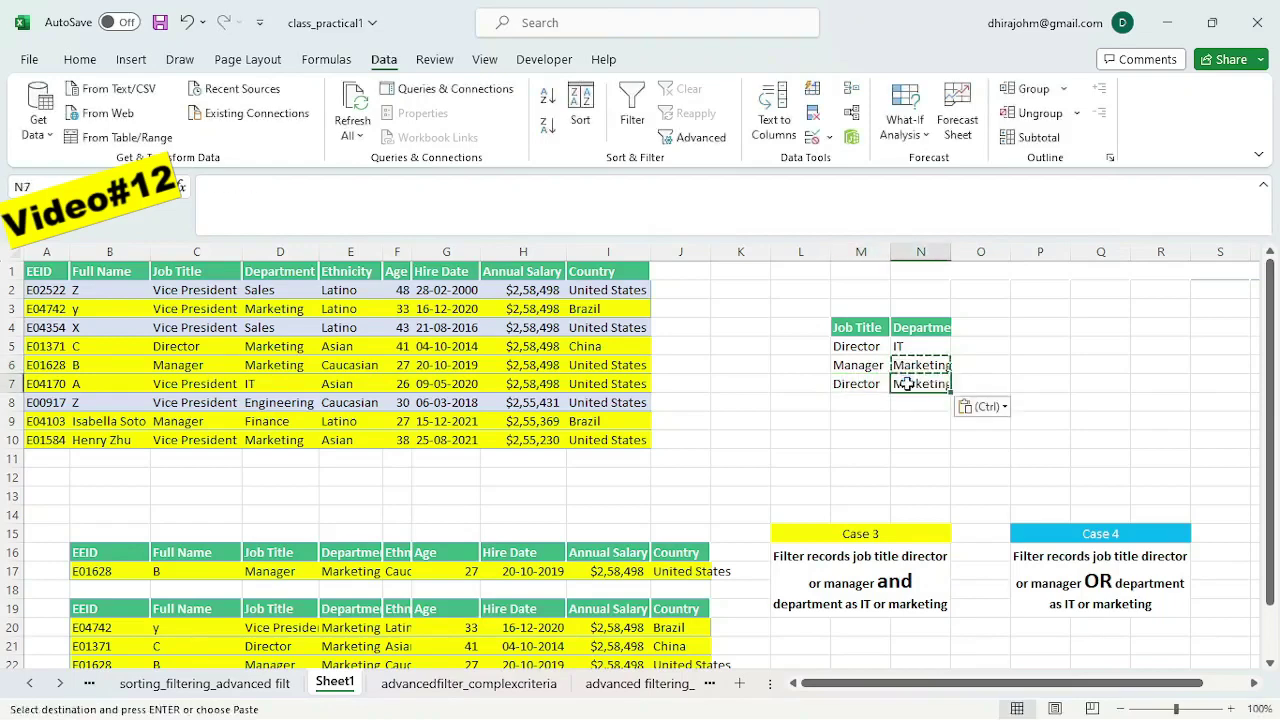
# Step: Add a criteria row in M8:N8 pairing Job Title Manager with Department IT
pyautogui.click(863, 368)
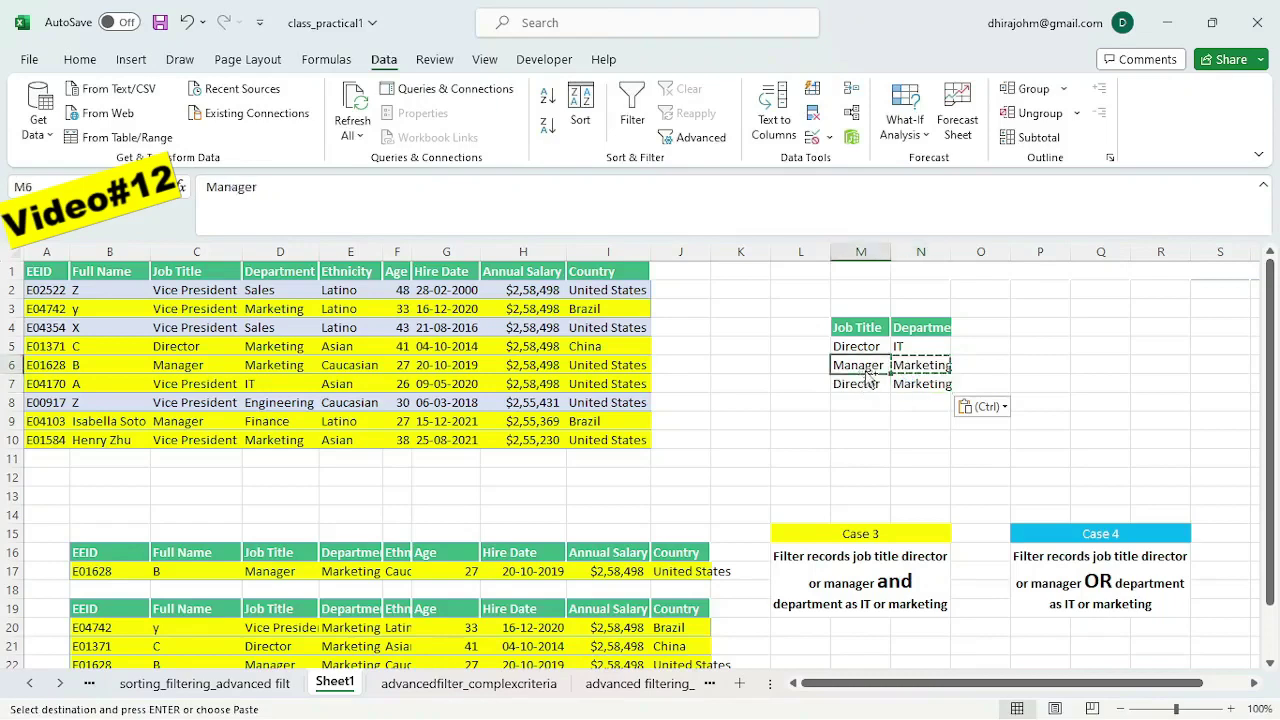
pyautogui.hotkey('ctrl', 'c')
pyautogui.click(855, 400)
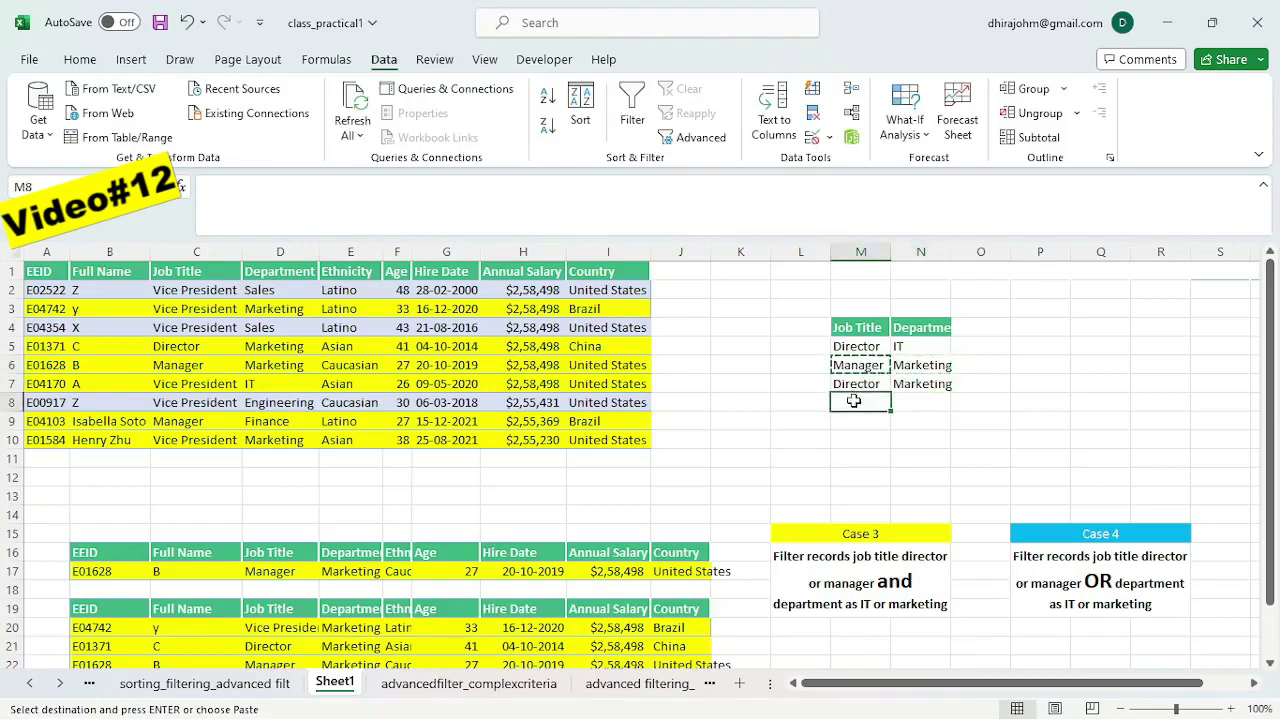
pyautogui.hotkey('ctrl', 'v')
pyautogui.click(905, 348)
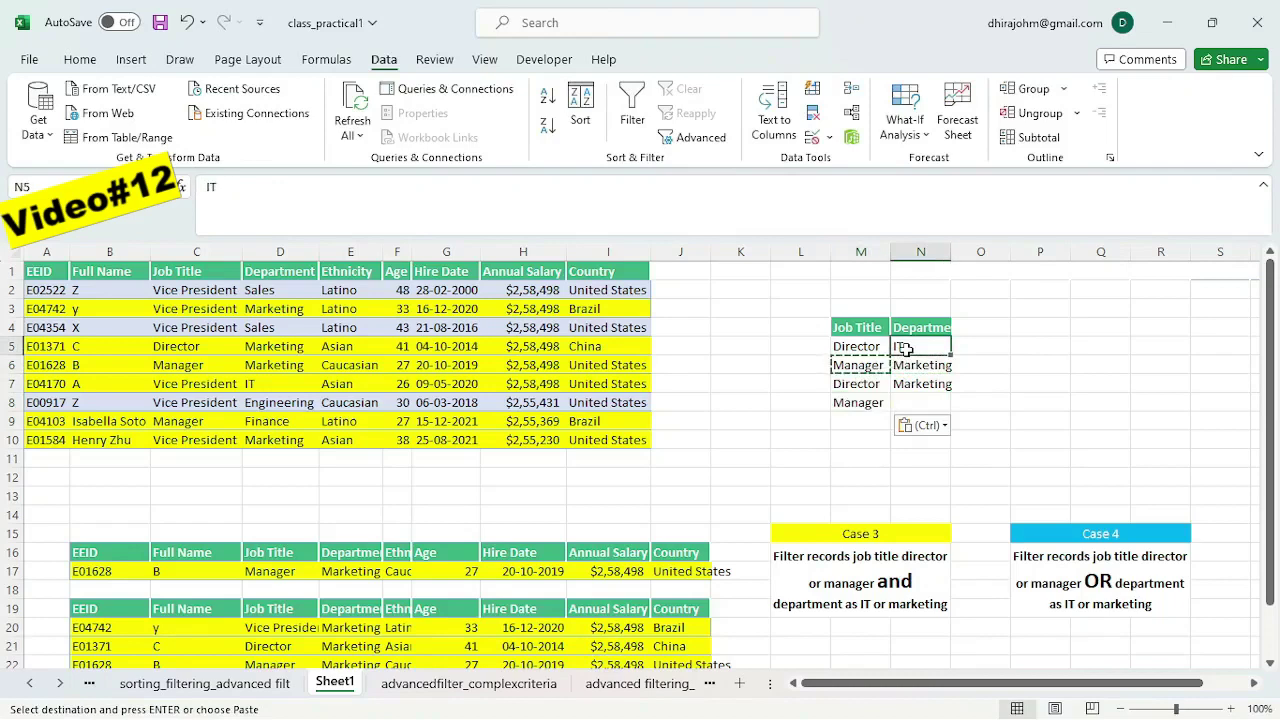
pyautogui.hotkey('ctrl', 'c')
pyautogui.click(916, 401)
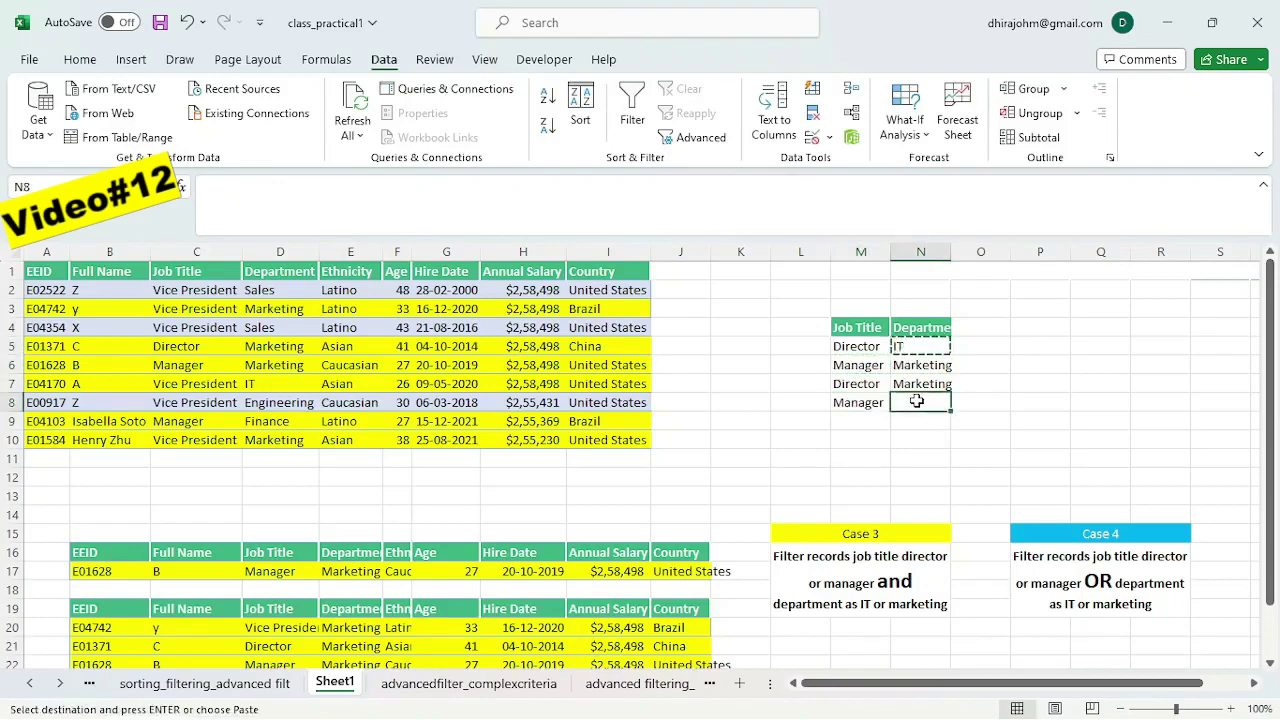
pyautogui.hotkey('ctrl', 'v')
# Step: Run Advanced Filter on A1:I10 with the criteria range M4:N8, copying the matching records to B14
pyautogui.click(188, 348)
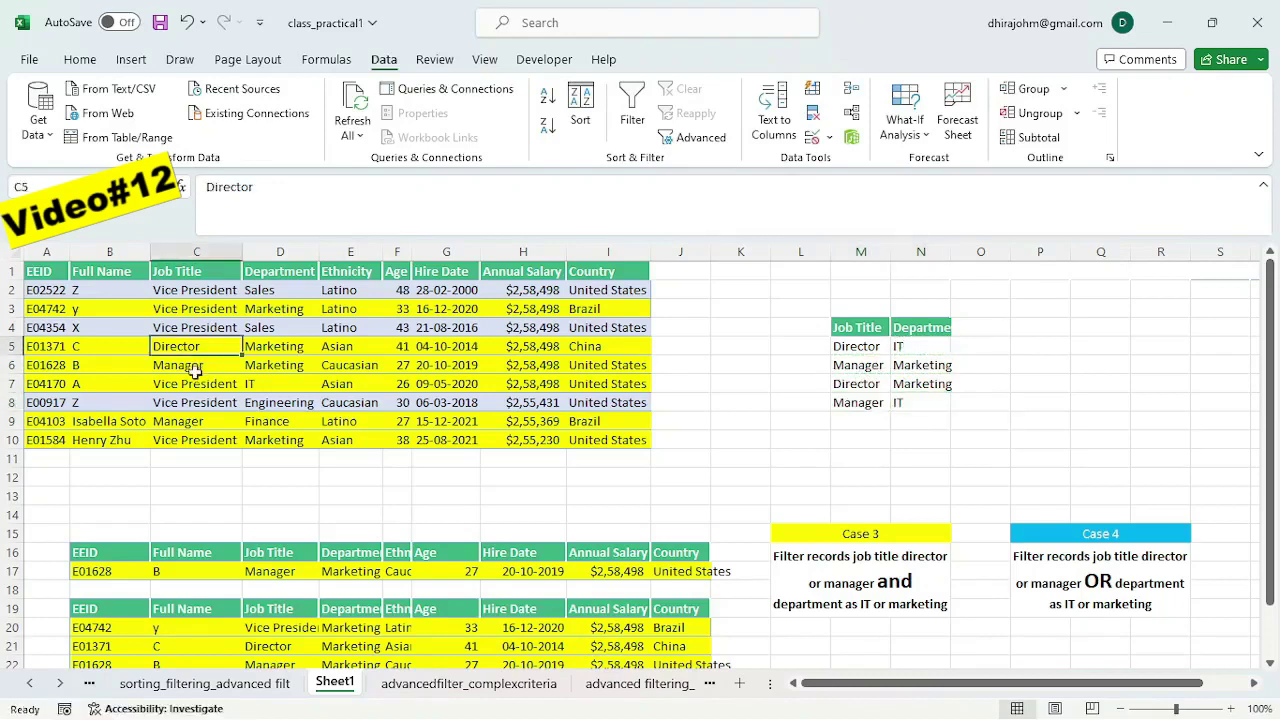
pyautogui.click(690, 137)
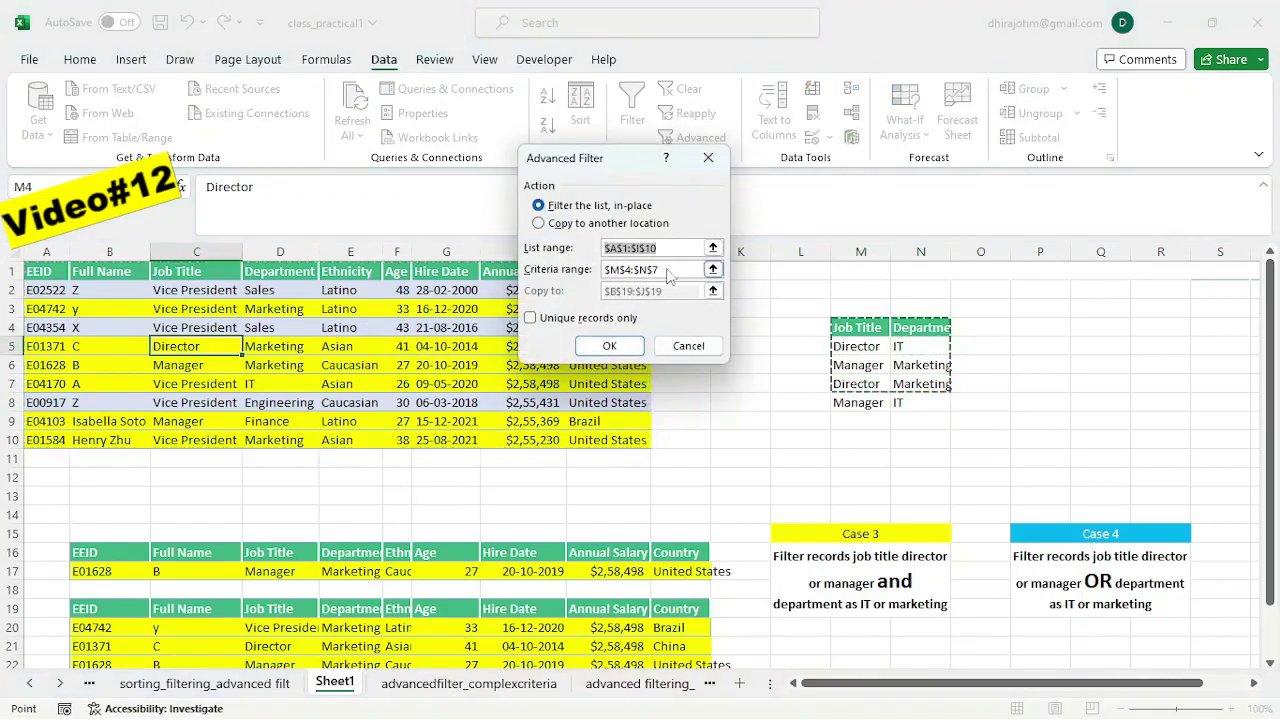
pyautogui.press('Tab')
pyautogui.press('BackSpace')
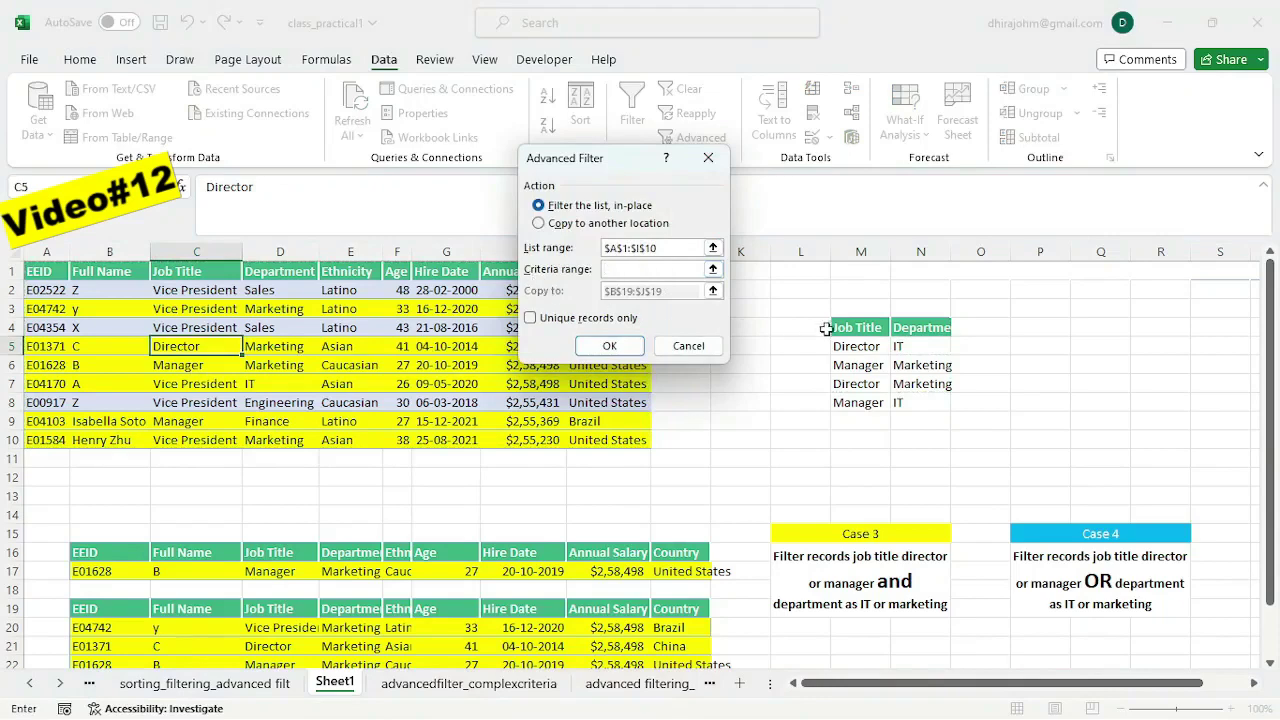
pyautogui.moveTo(842, 327); pyautogui.dragTo(918, 400)
pyautogui.press('Return')
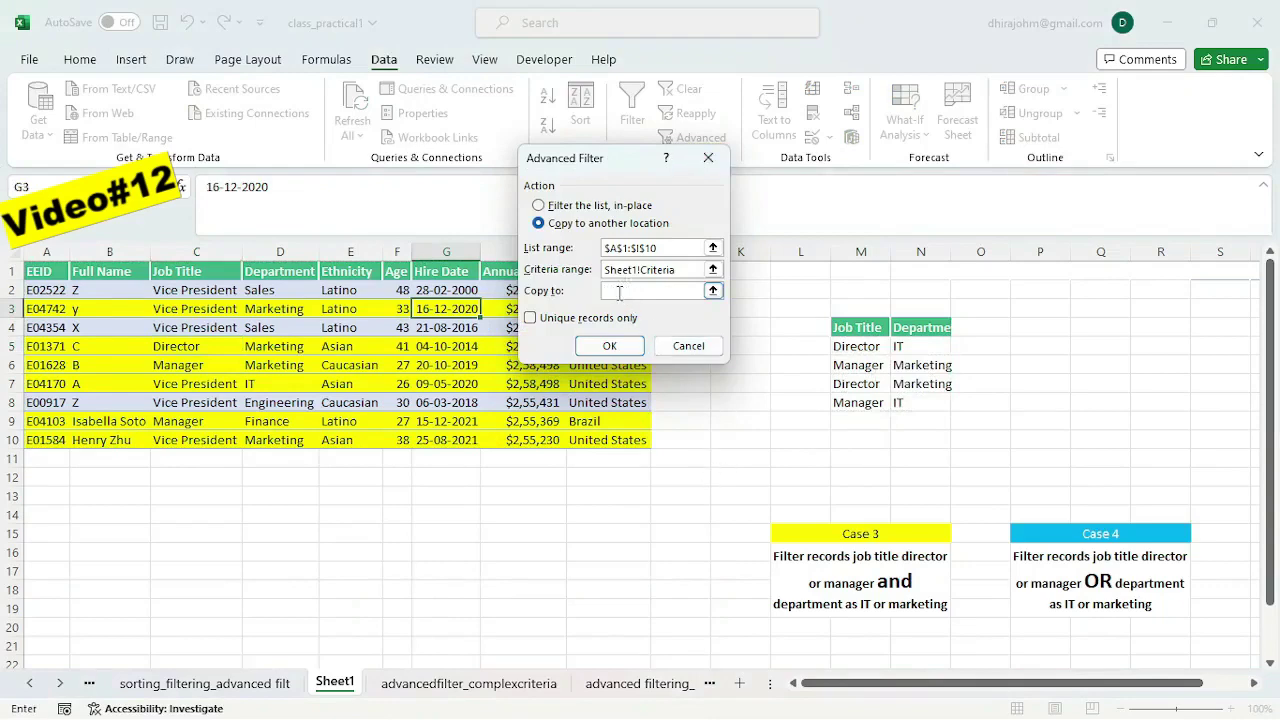
pyautogui.click(109, 514)
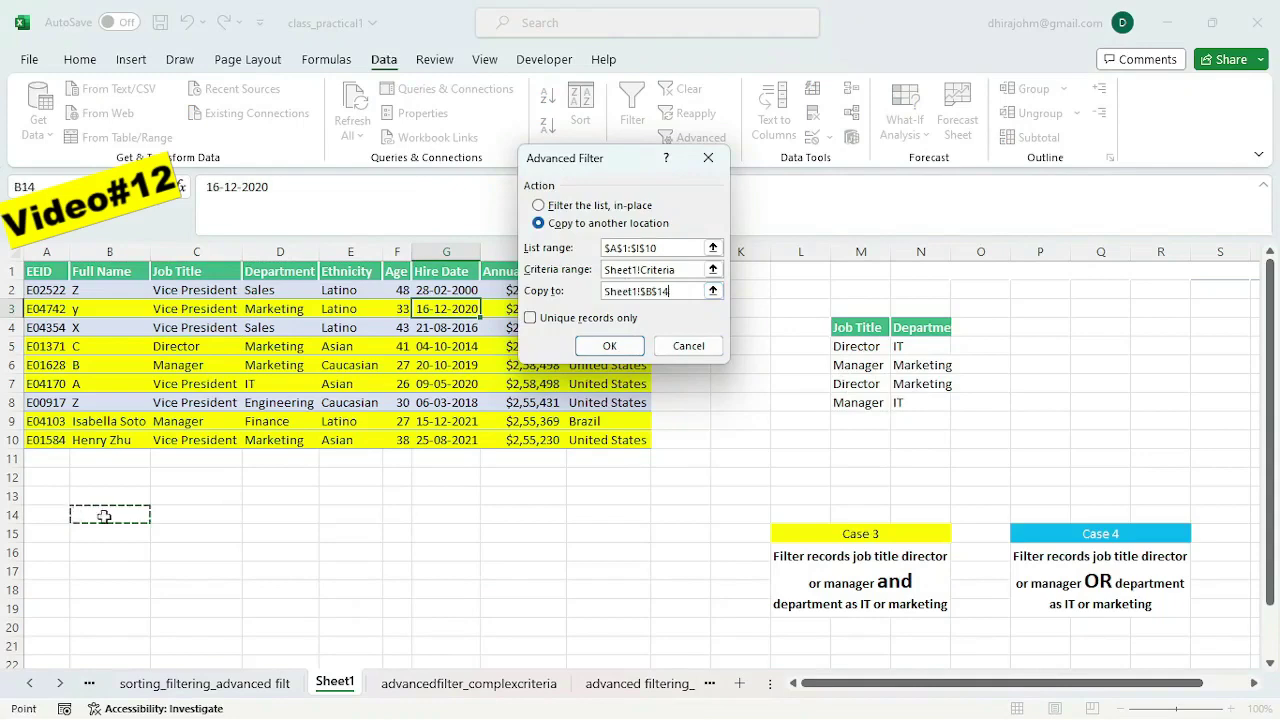
pyautogui.click(609, 346)
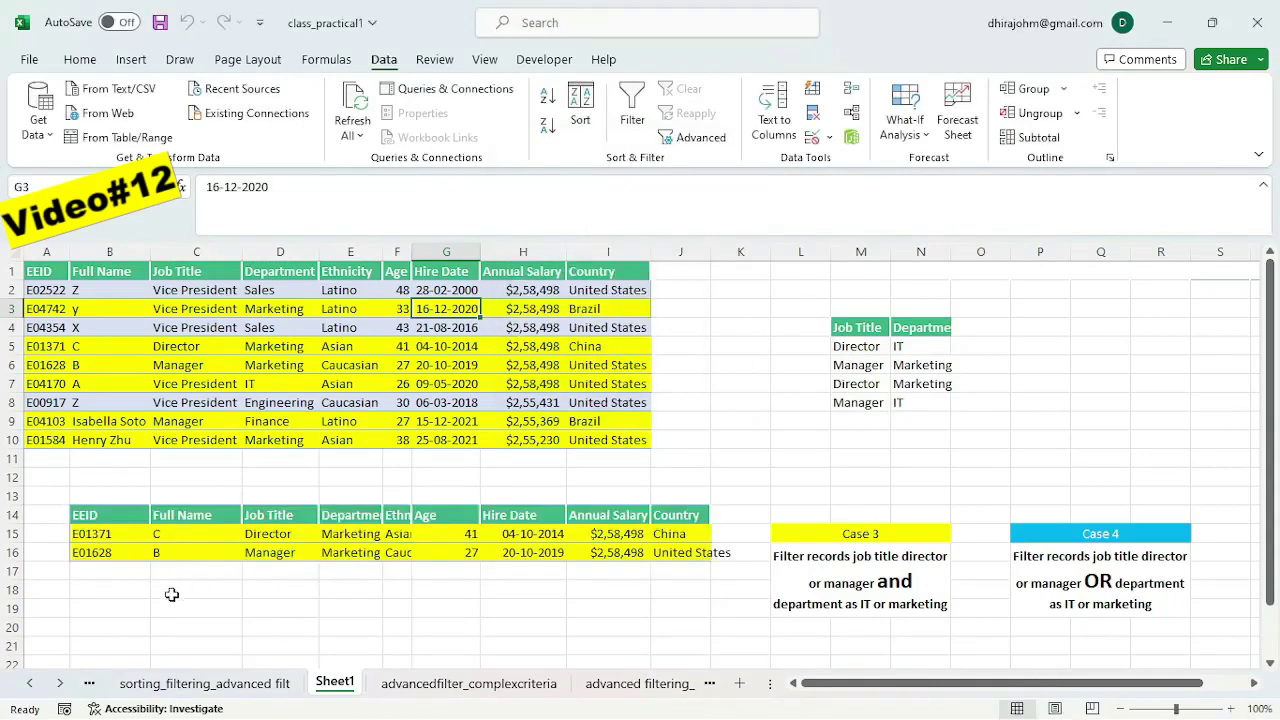
# Step: Compare the Job Title and Department of each record copied below B14 with the four criteria pairs in M5:N8
pyautogui.click(276, 536)
pyautogui.click(284, 554)
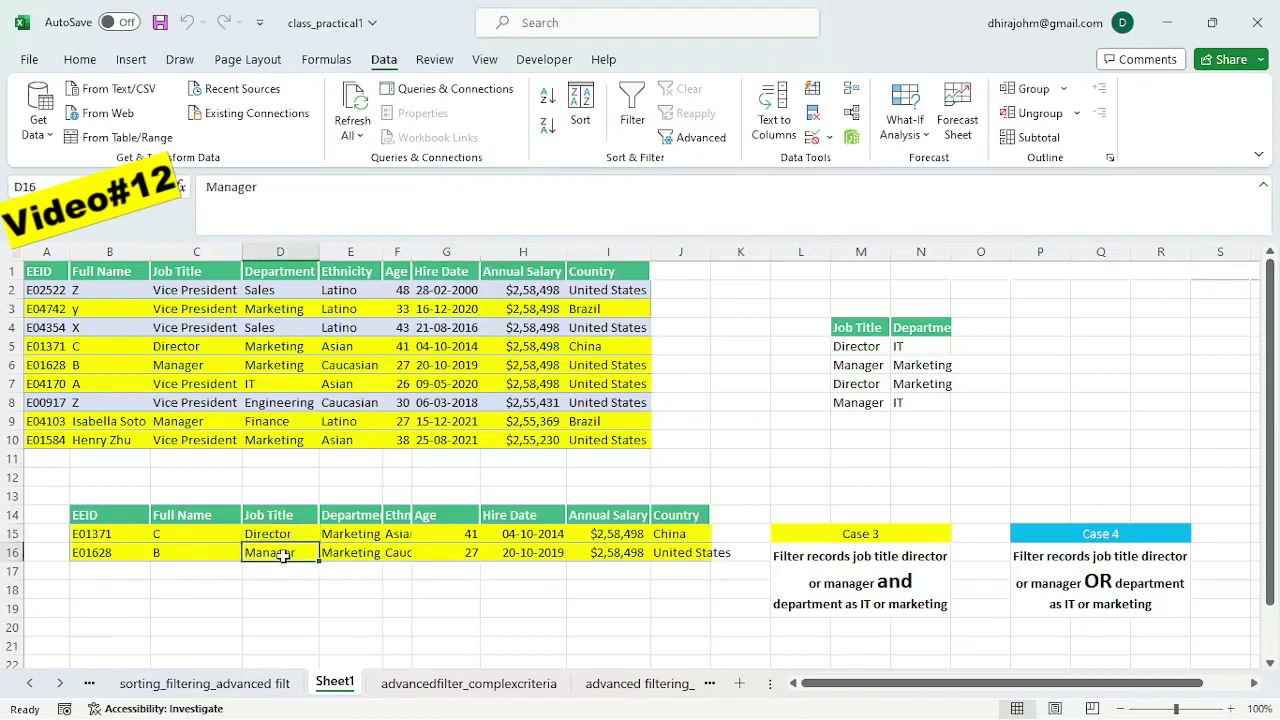
pyautogui.click(344, 534)
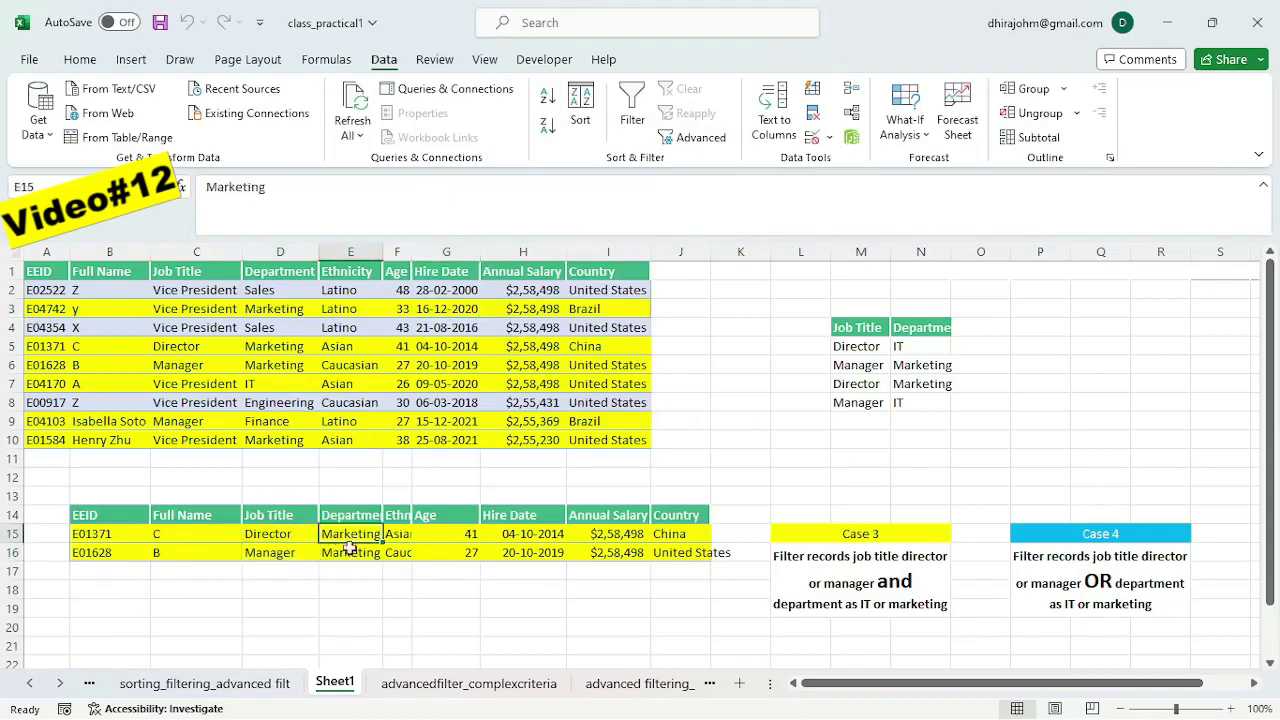
pyautogui.click(290, 535)
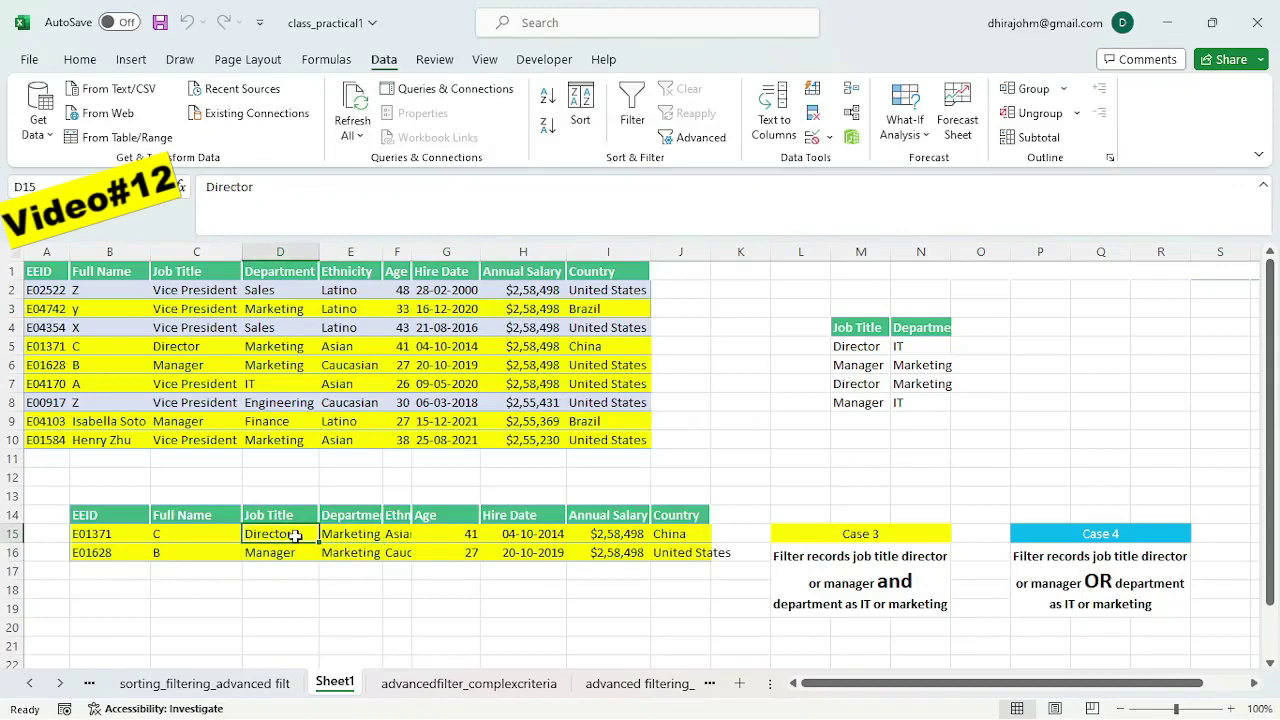
pyautogui.moveTo(296, 536); pyautogui.dragTo(343, 534)
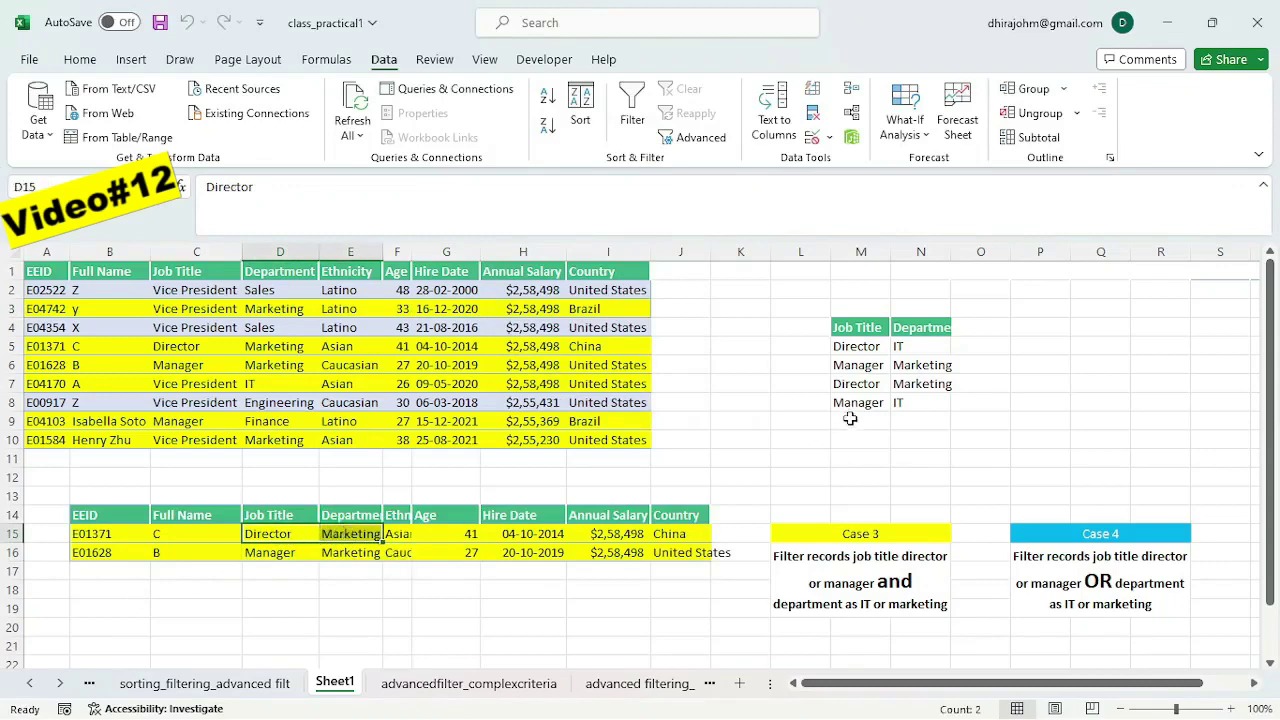
pyautogui.moveTo(856, 384); pyautogui.dragTo(920, 384)
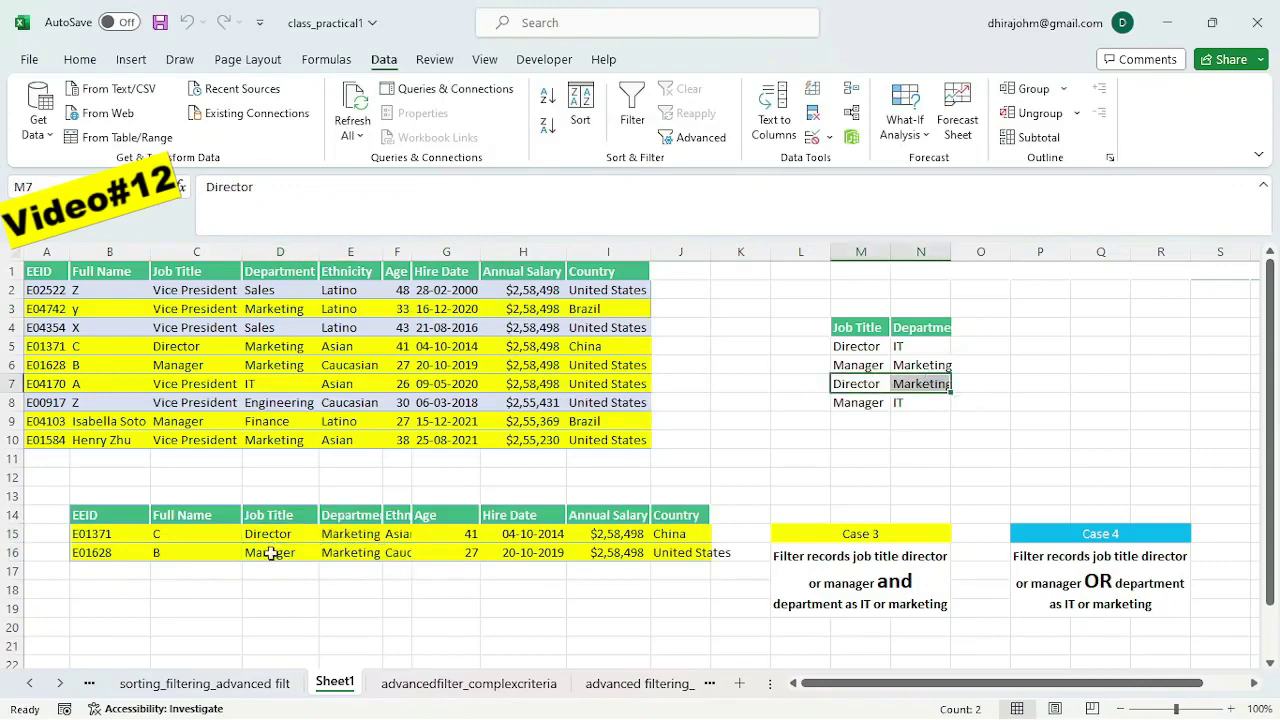
pyautogui.moveTo(270, 553); pyautogui.dragTo(350, 552)
pyautogui.moveTo(857, 365); pyautogui.dragTo(921, 365)
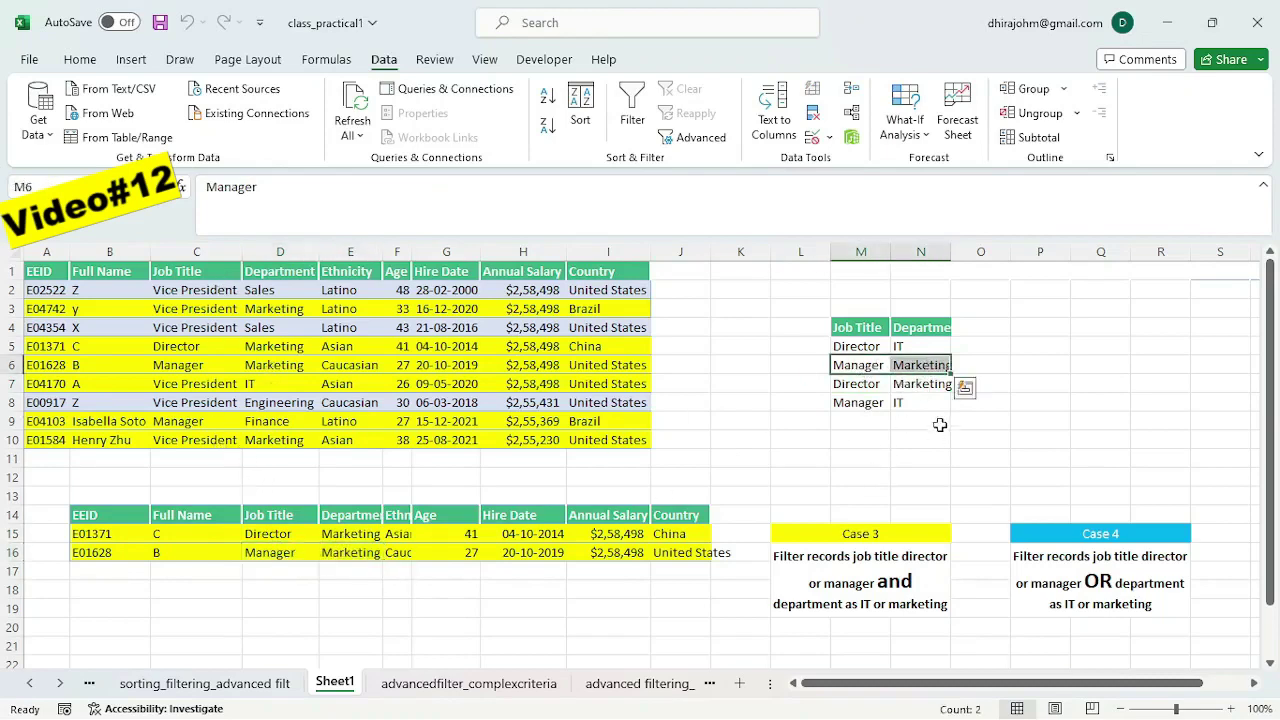
pyautogui.moveTo(847, 406); pyautogui.dragTo(923, 406)
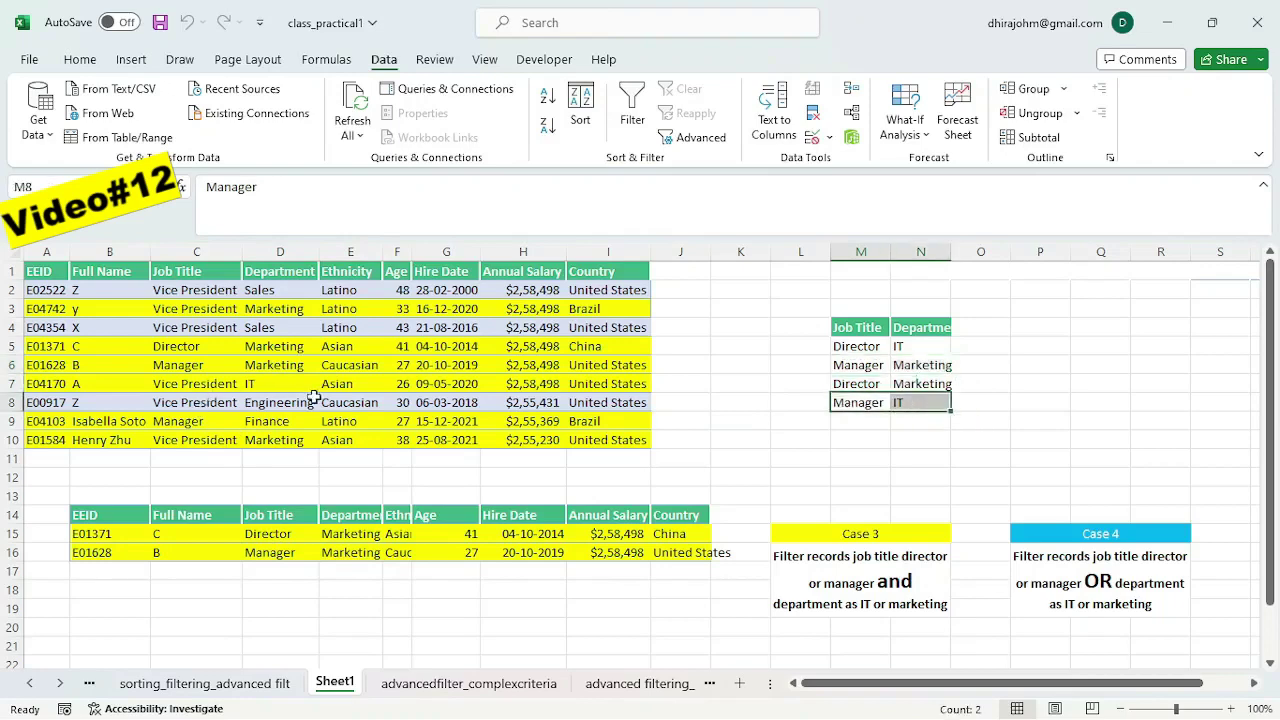
pyautogui.moveTo(872, 346); pyautogui.dragTo(918, 346)
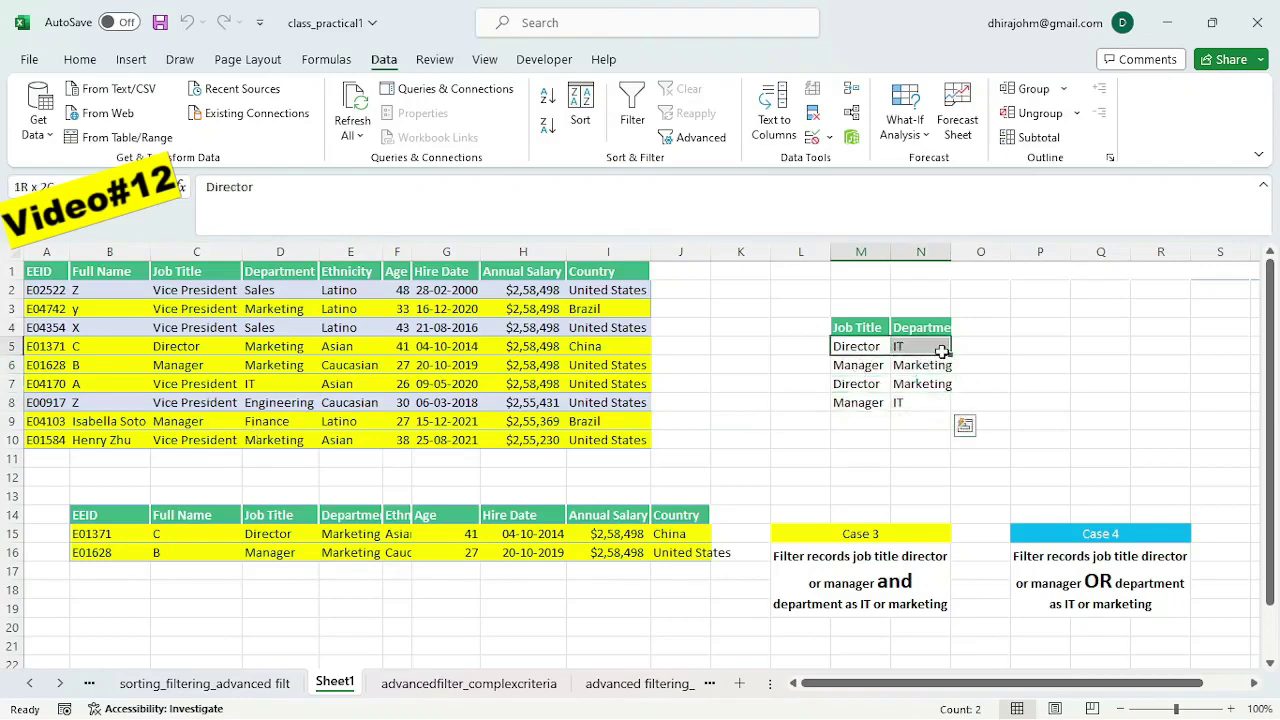